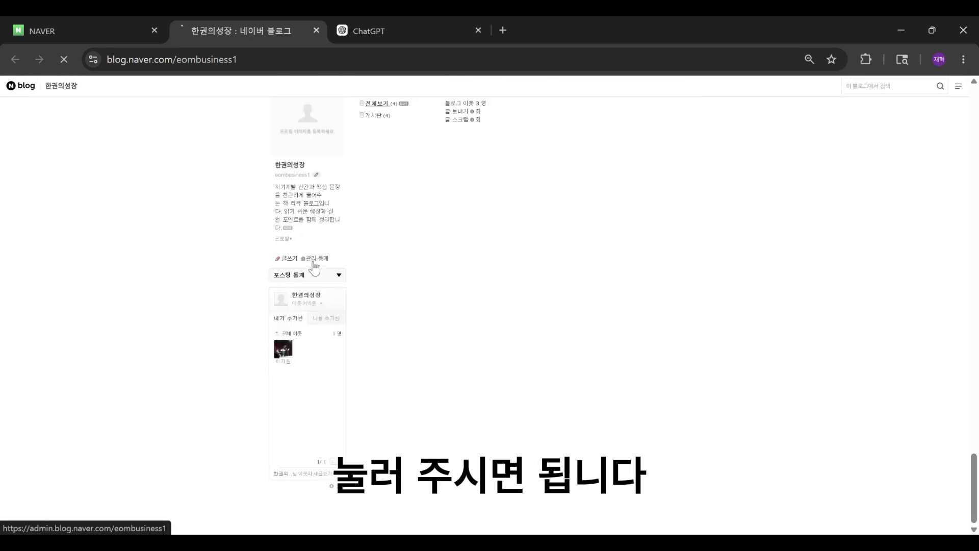
Step: Open the blog management page and review the blog name, nickname and introduction fields
left_click(313, 260)
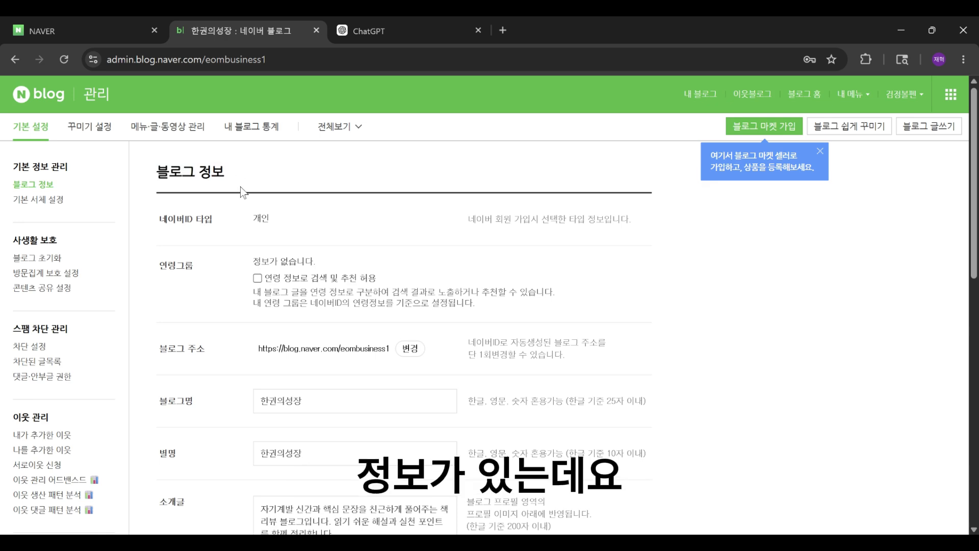
scroll(237, 274, "down", 3)
scroll(195, 291, "down", 1)
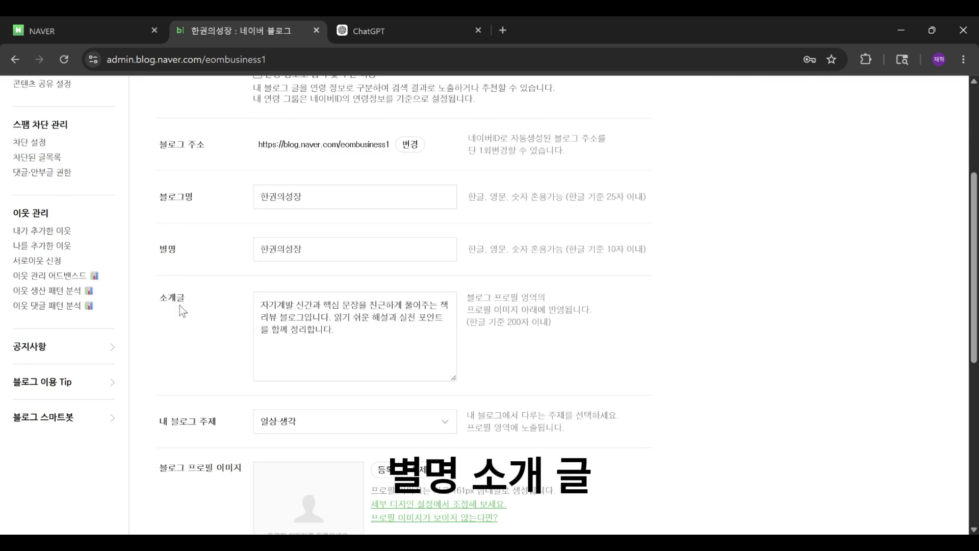
scroll(181, 332, "down", 4)
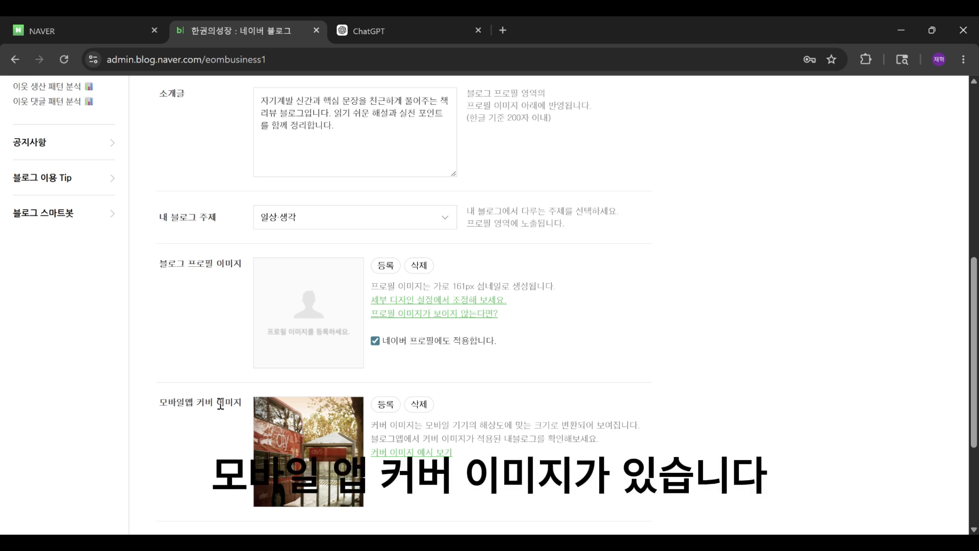
scroll(270, 365, "up", 4)
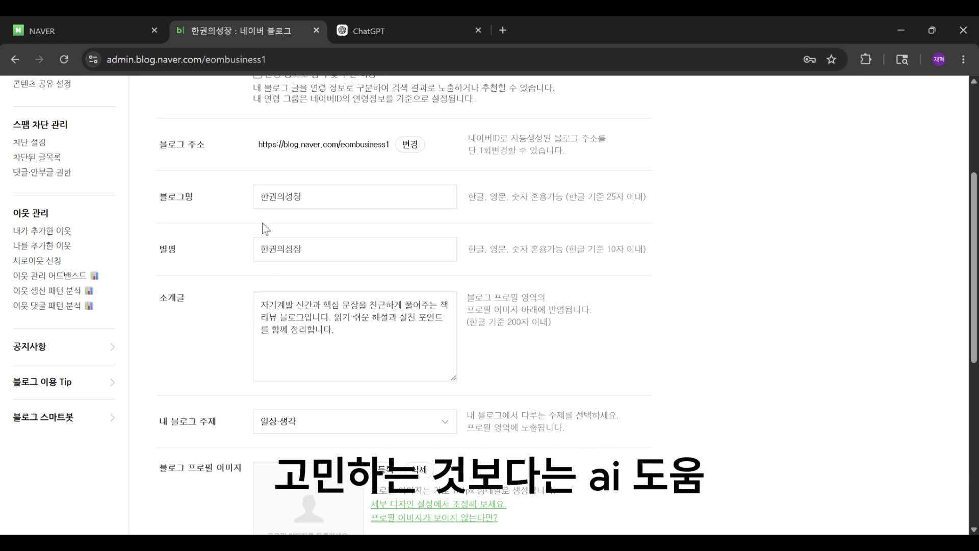
Step: Switch to ChatGPT and draft, then clear, a five-point outline of blog purpose, topic, target, tone and other details
left_click(372, 30)
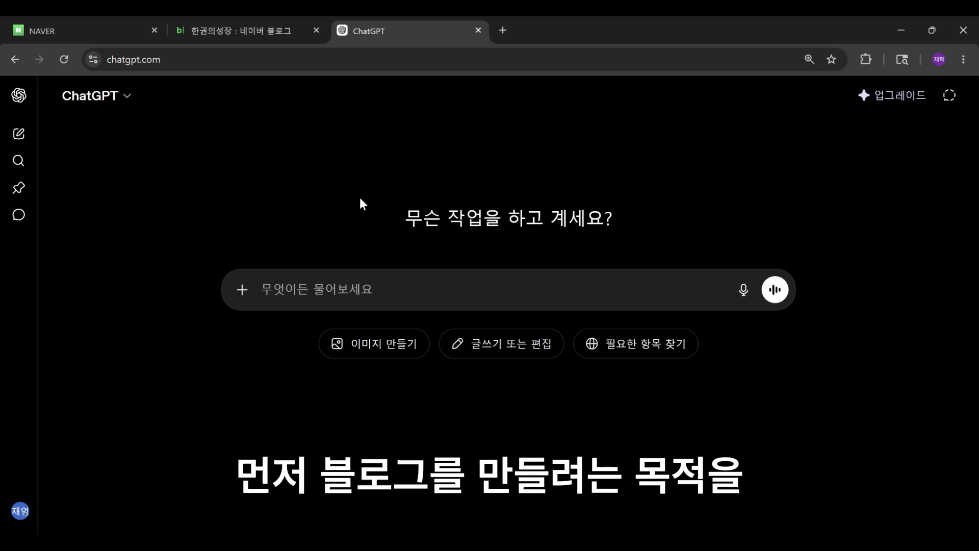
left_click(325, 285)
type("1. ㅂ")
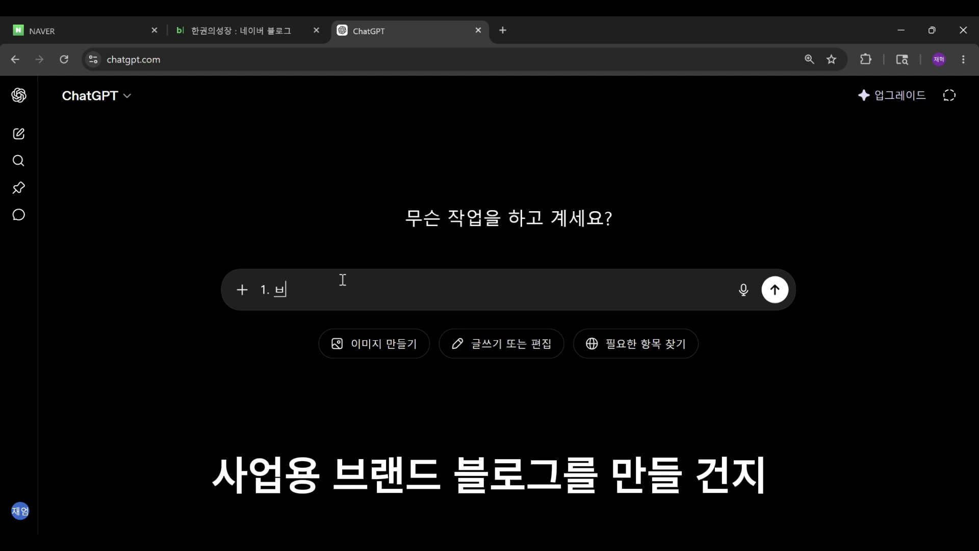
key("BackSpace")
type("블로그 목저")
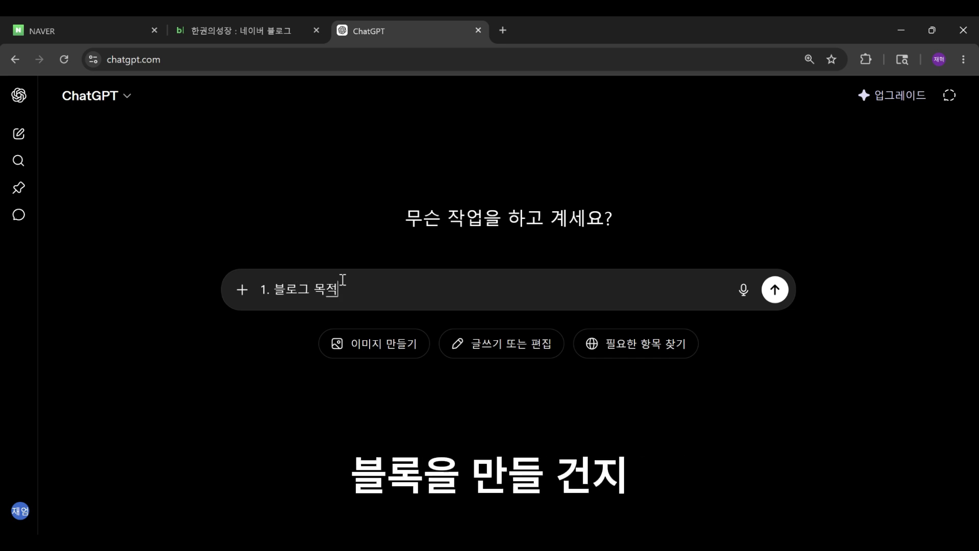
key("shift+Return")
type("2. 다루")
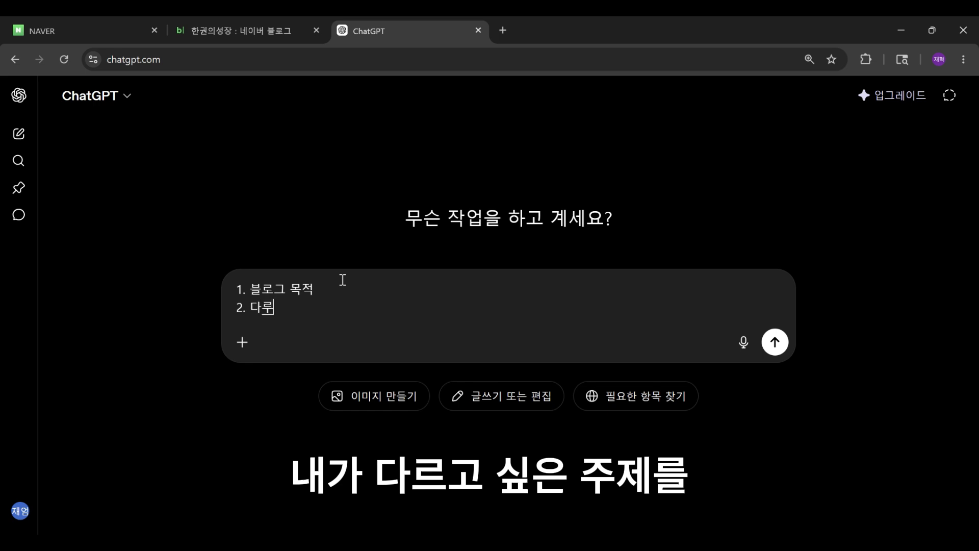
type("고 싶은 주제")
key("shift+Return")
type("3. ")
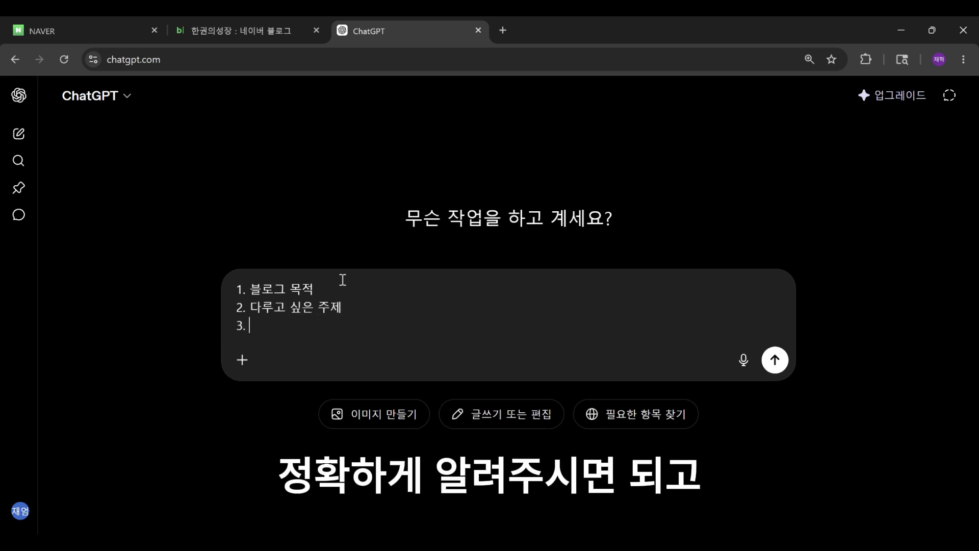
type("주 타겟")
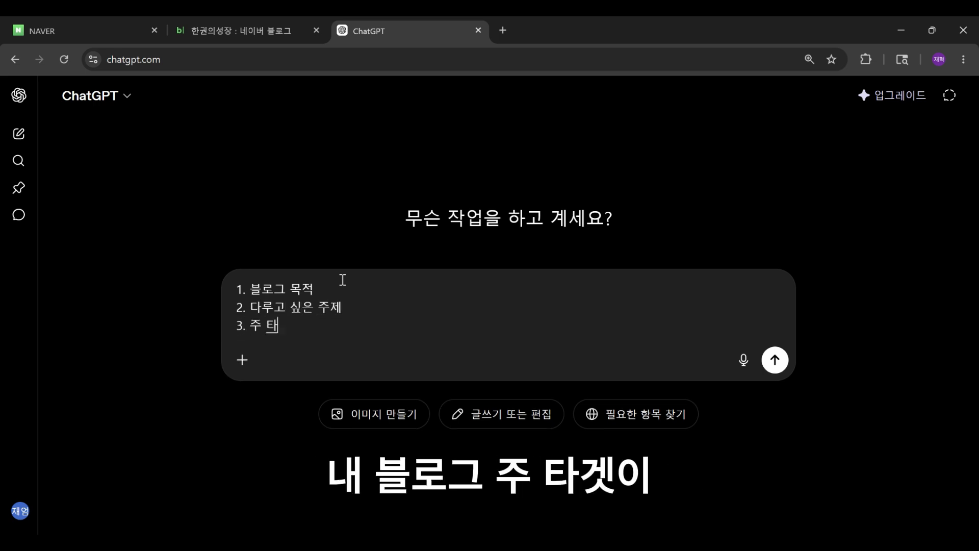
type(", 어떤 정보")
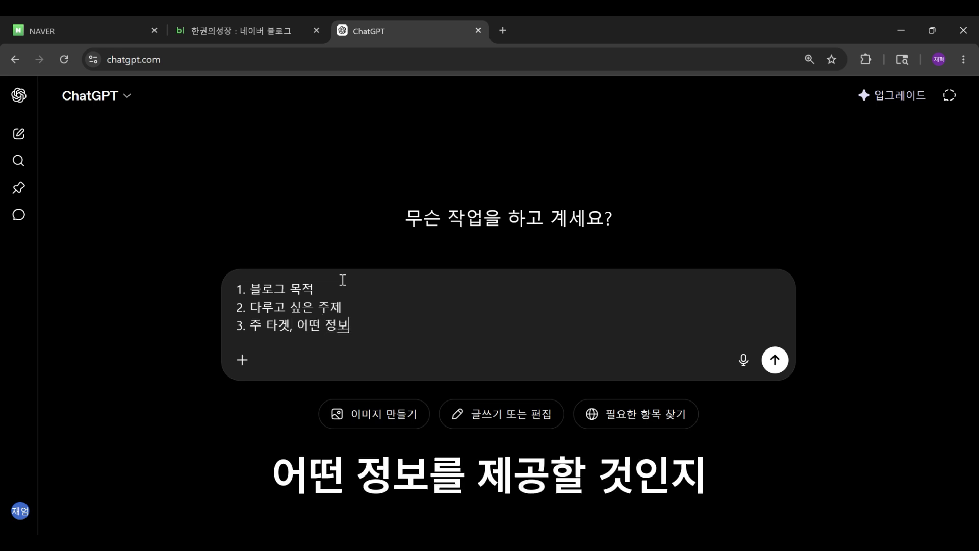
key("shift+Return")
type("4. 어떠한 느낌의")
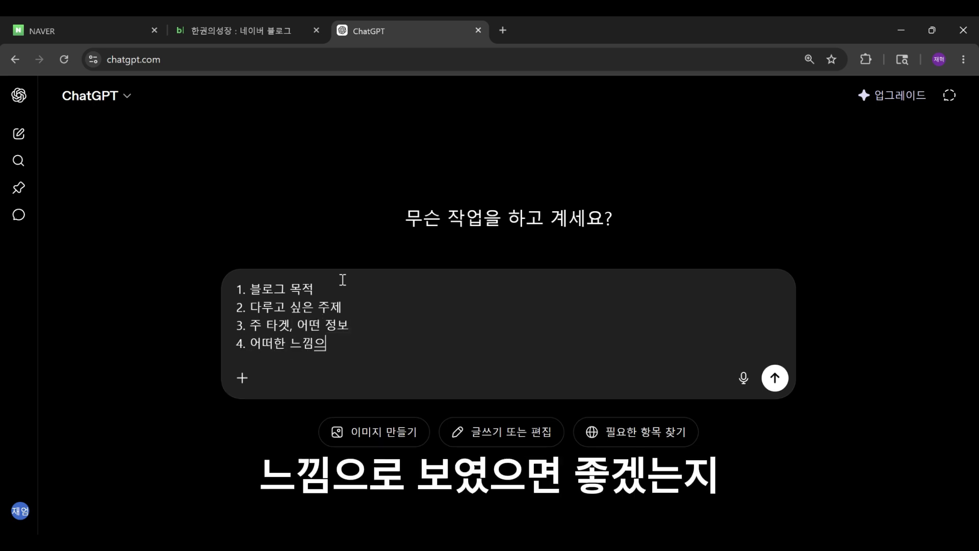
key("BackSpace")
type("으로")
key("shift+Return")
type("5.")
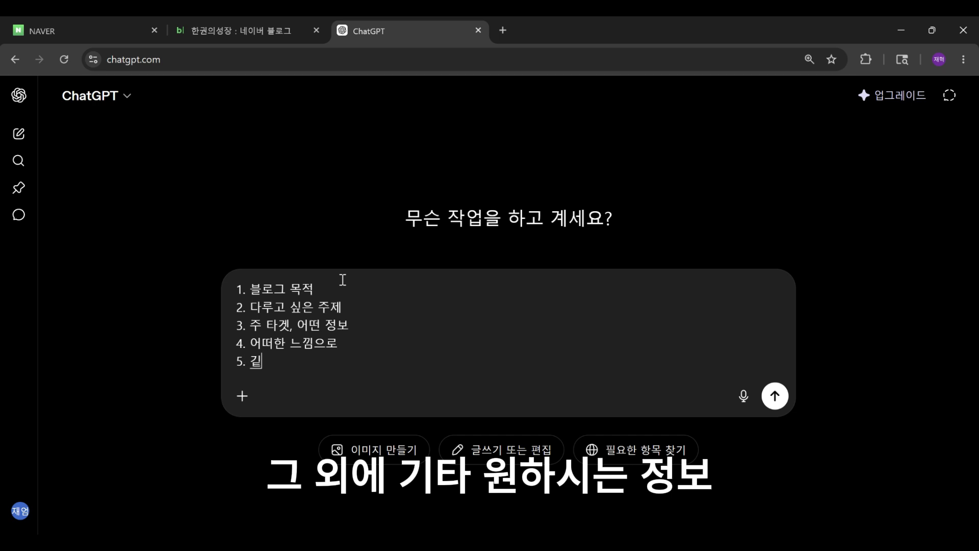
type(" 기타 원하시는 정ㅂ")
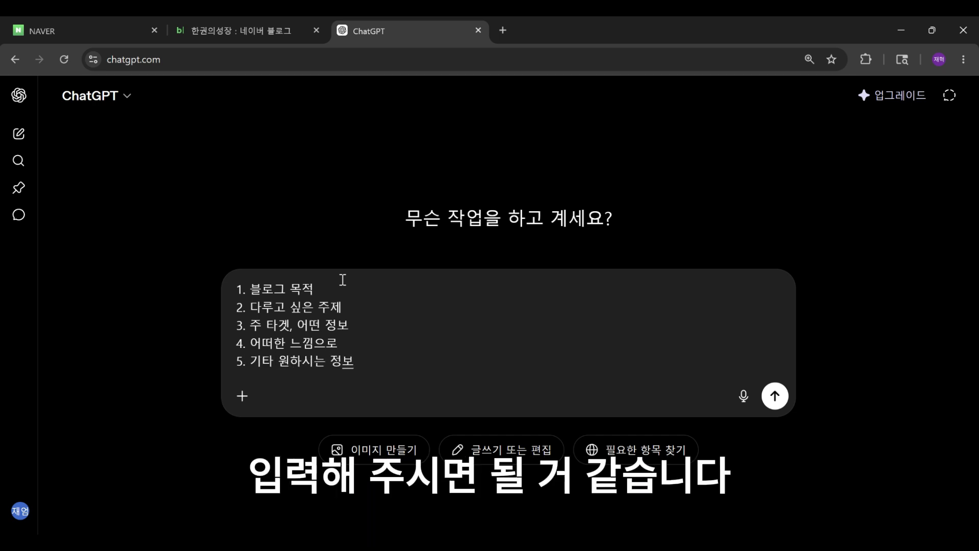
key("ctrl+a")
key("BackSpace")
Step: Enter the first prompt line "1. 나는 책 리뷰 블로거가 되고 싶어." and start the second item
type("1.")
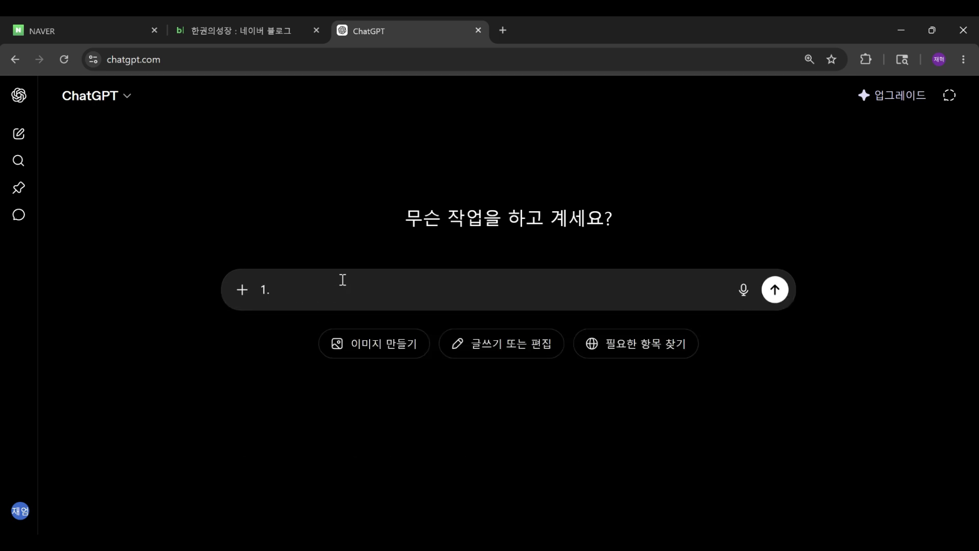
type(" 나는 책 리뷰 블ㄹ")
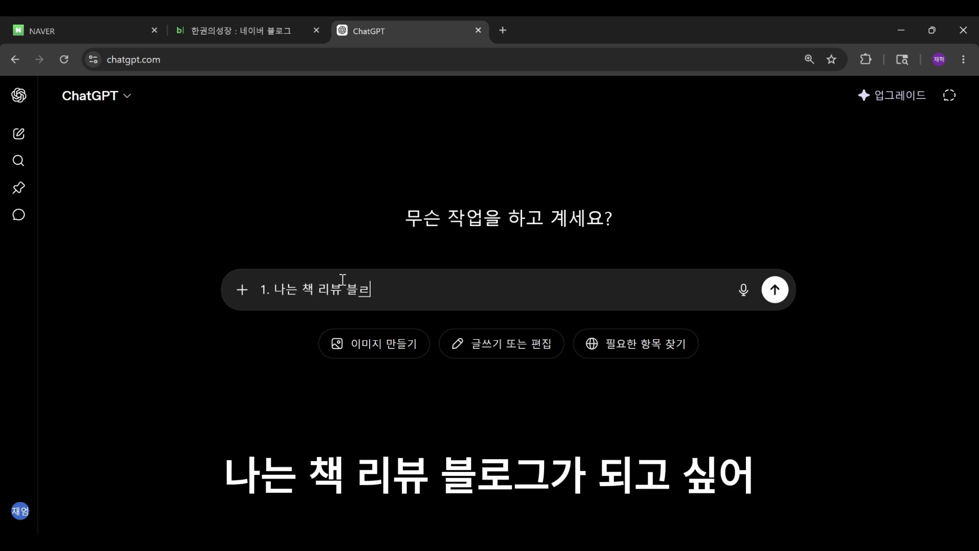
key("BackSpace")
type("로거가 되고 싶어.")
key("shift+Return")
type("2.")
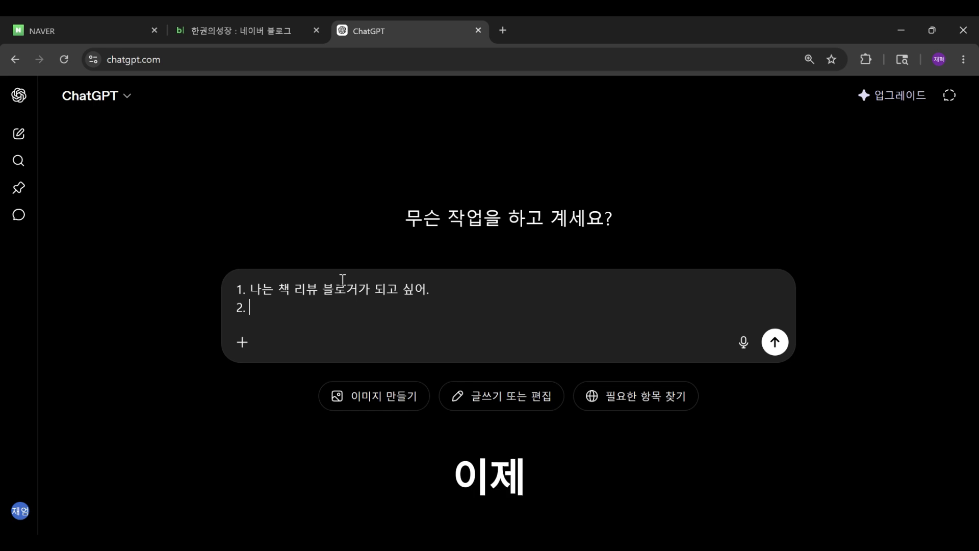
type(" 자기계배ㄹ을 원하는 사람들에게,")
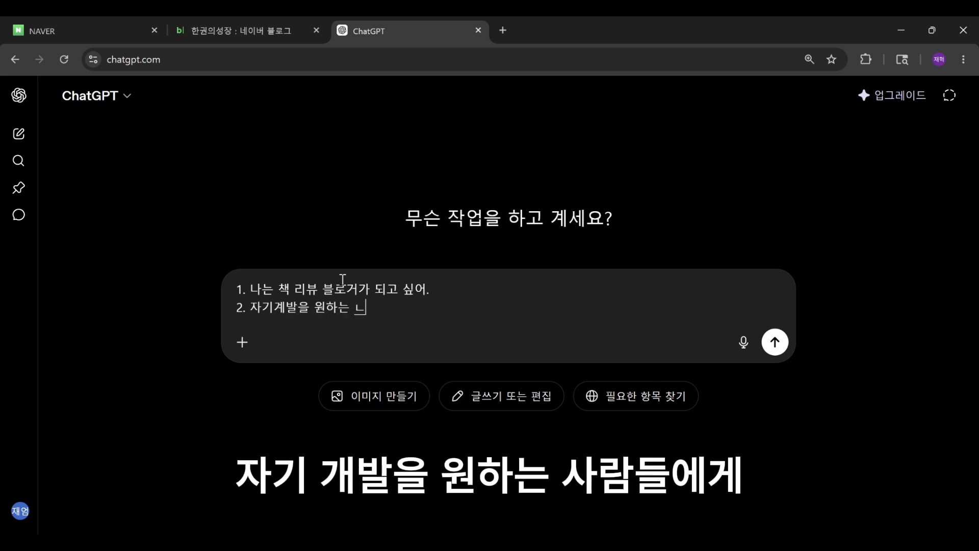
type(" 최신 자기겝")
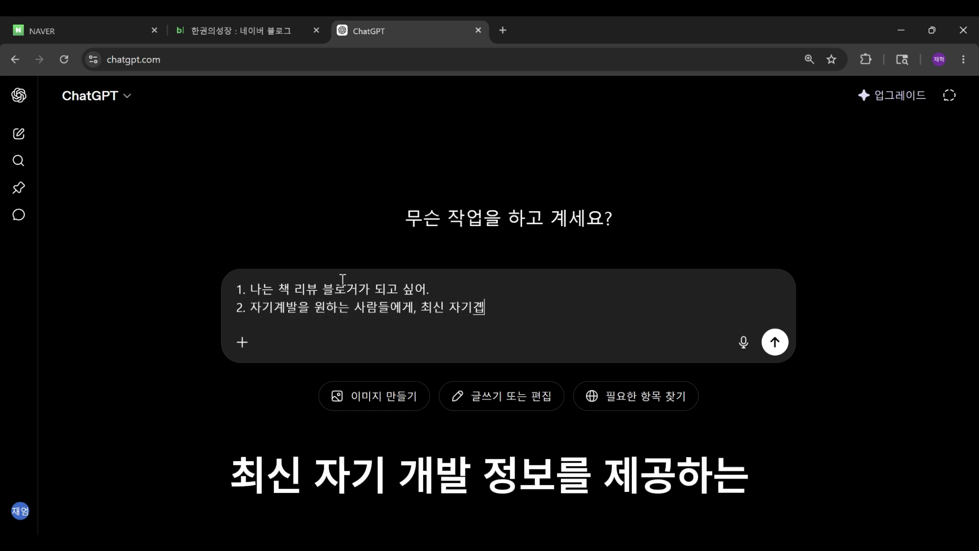
type("ㅏㄹ 정보를 제공하는 블록")
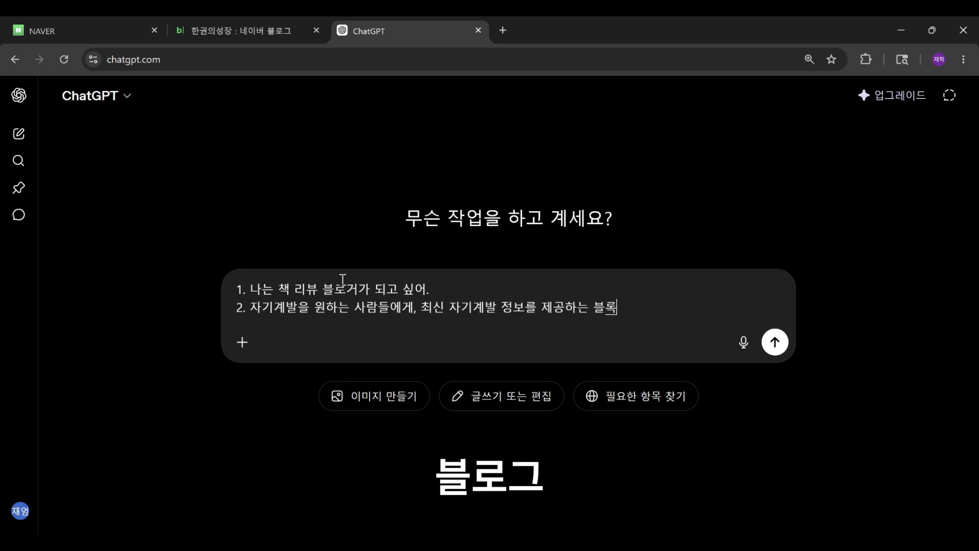
type("ㅡ")
Step: Write the second line "자기계발을 원하는 사람들에게, 최신 자기계발 정보를 제공하는 블로그" and begin item 3
key("shift+Return")
type("3. ")
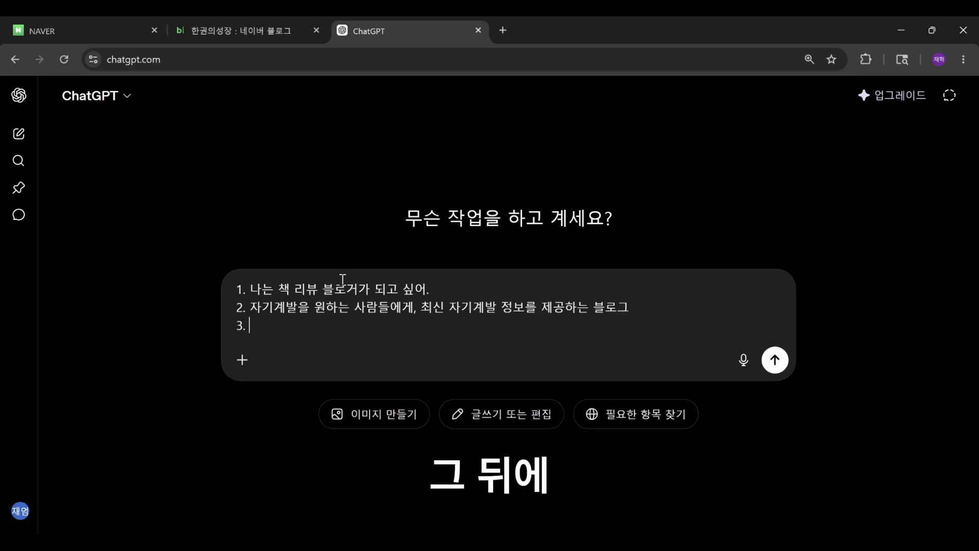
type("전문적임 늒ㅣㅁ을 줬으면 좋겠어")
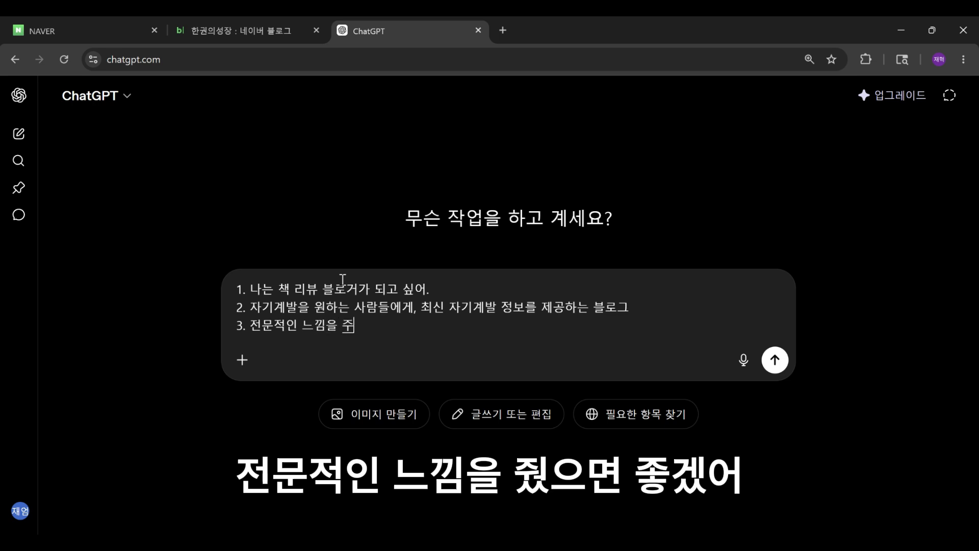
Step: Write the third line "전문적인 느낌을 줬으면 좋겠어" and leave blank lines below it
key("shift+Return")
type("4.")
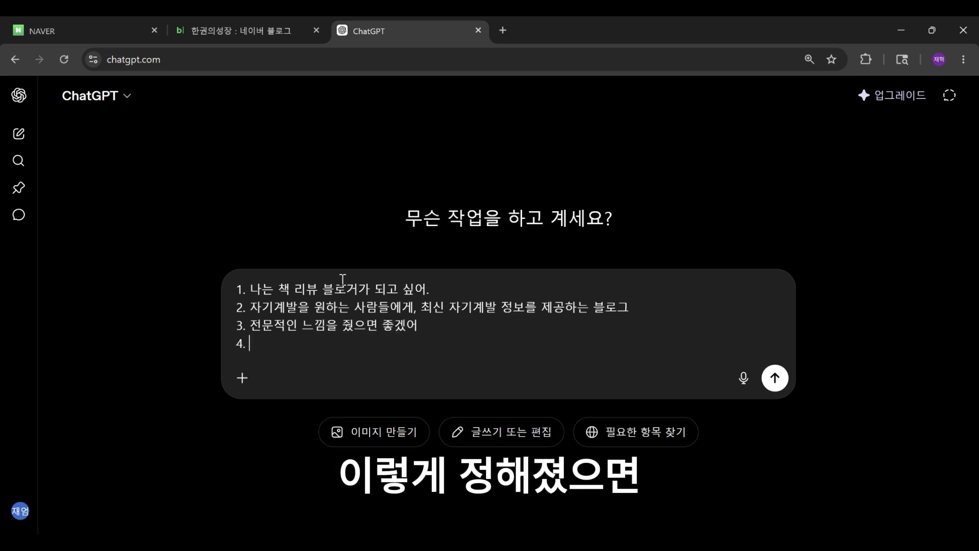
key("BackSpace")
key("shift+Return")
key("shift+Return")
key("BackSpace")
key("BackSpace")
key("BackSpace")
key("shift+Return")
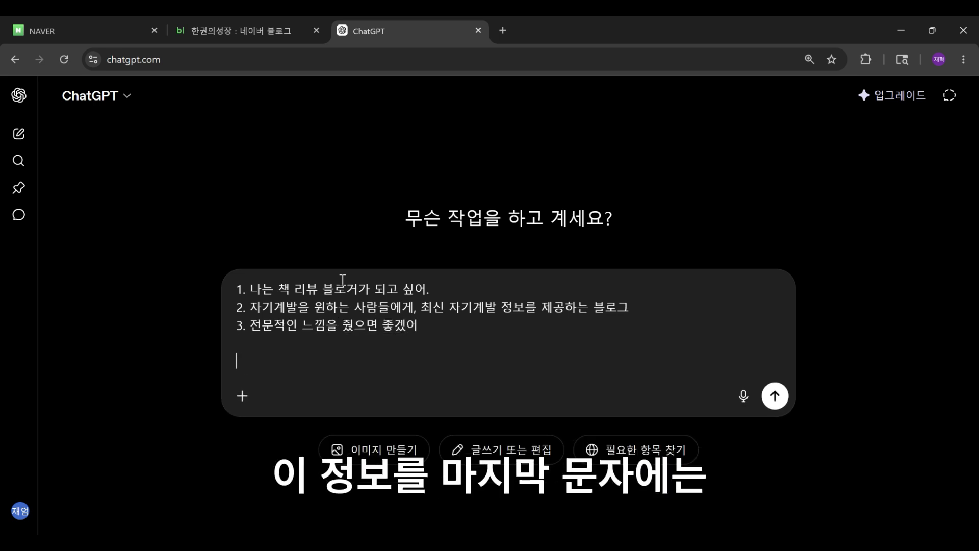
key("shift+Return")
Step: Add the request "위 정보를 토대로, 블로그명은 25자 이내, 닉네임은 10자 이내, 소개글은 200자 이내로 후보안 10개 이상 만들어줘"
type("위 정보를 토대로, 블로그")
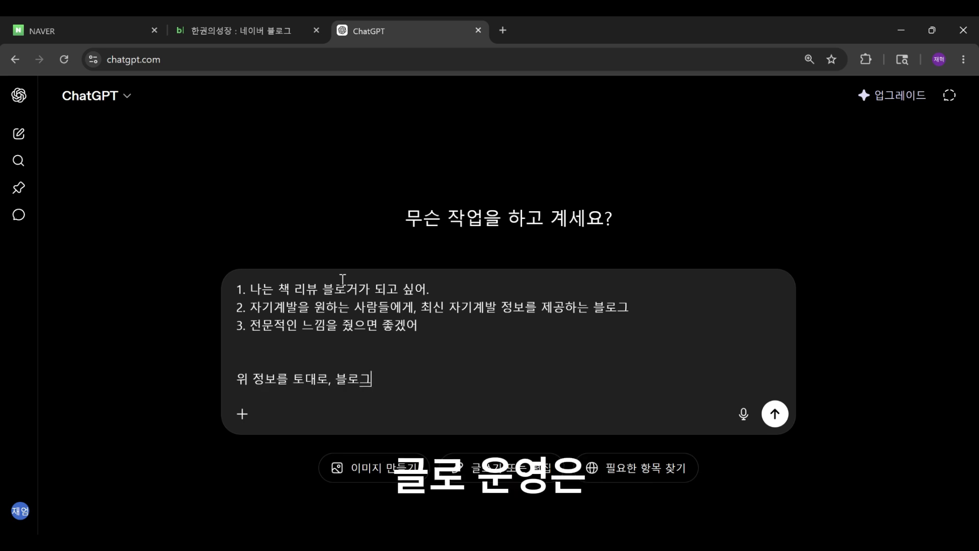
type("명은 25자")
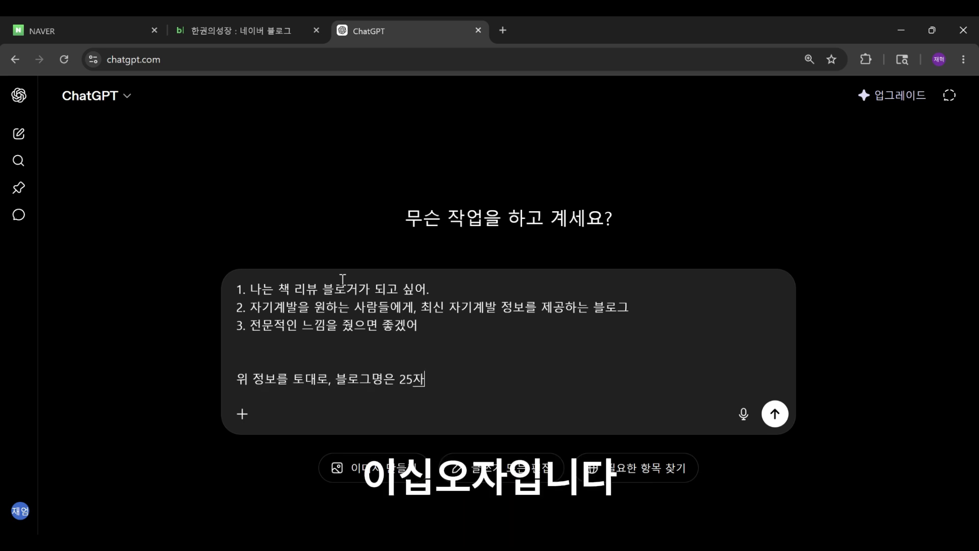
type(" 이내, 닉네임은")
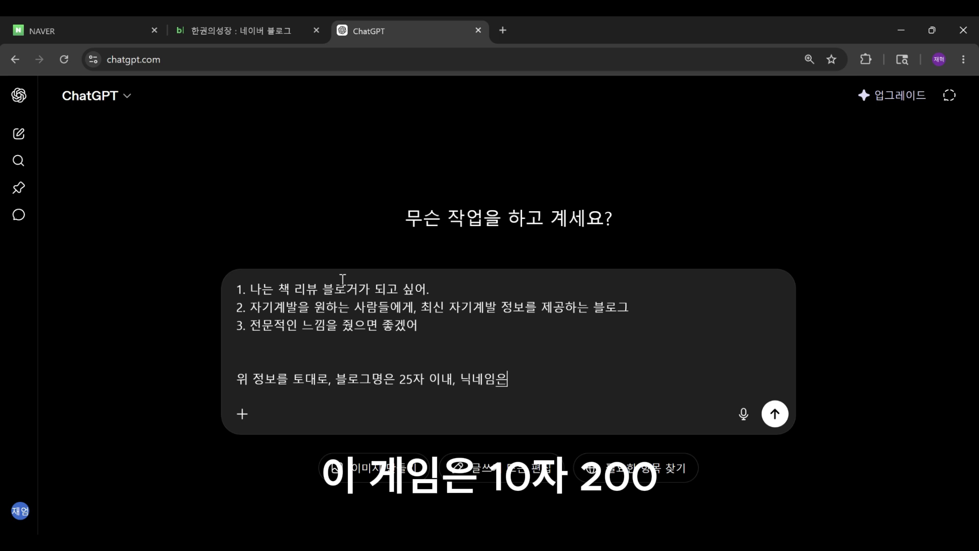
type(" 10자 이내, 소개글은 2")
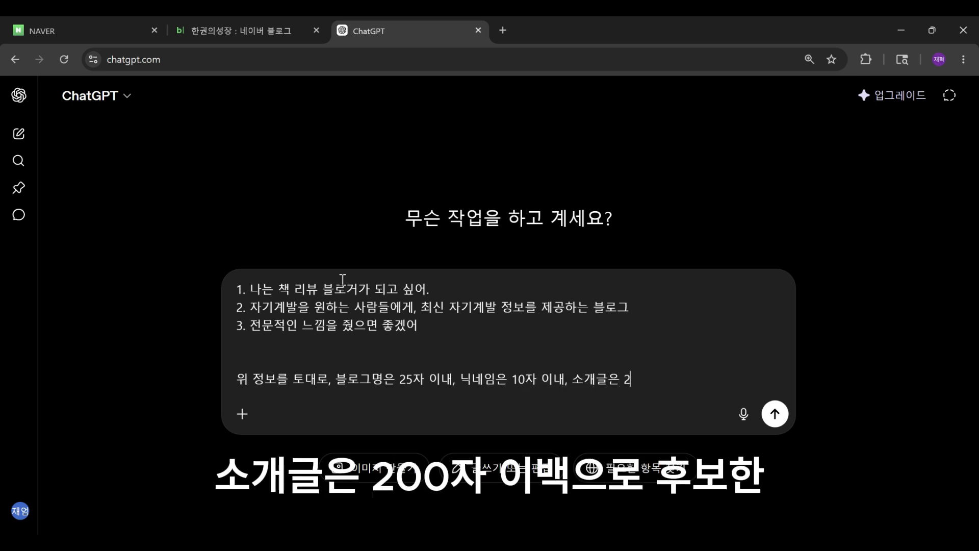
type("00자 이내로 후보안 10개")
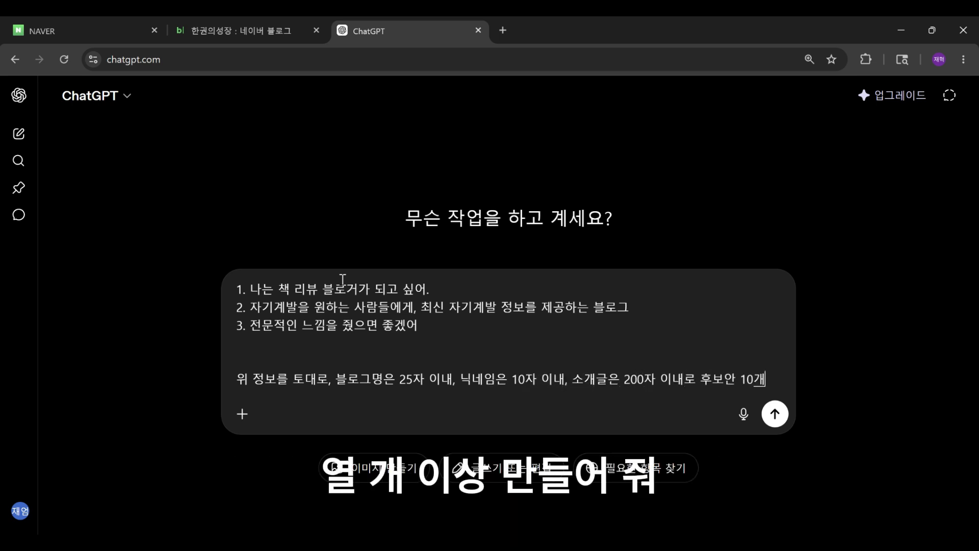
type(" 이상 만들어줘.")
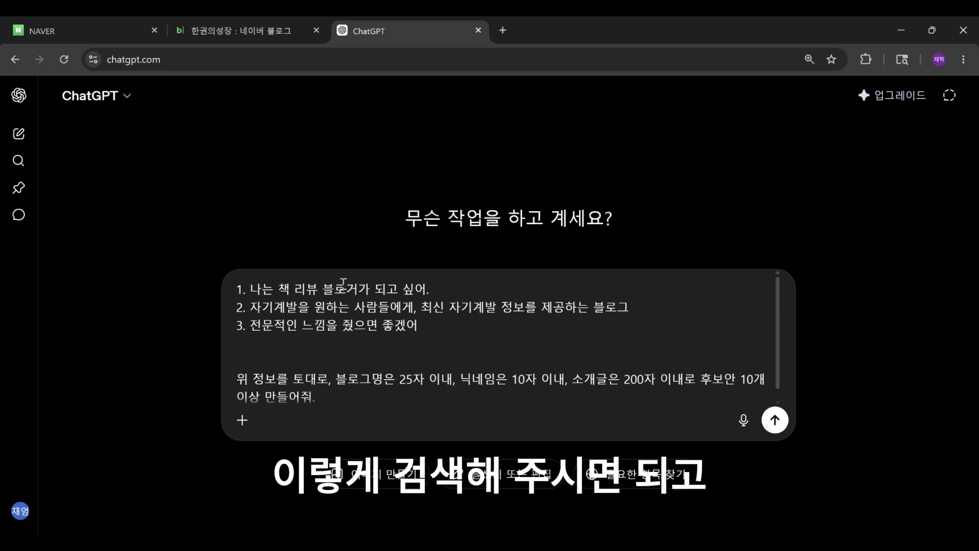
Step: Turn on the 생각해줘 thinking mode and send the prompt
left_click(242, 420)
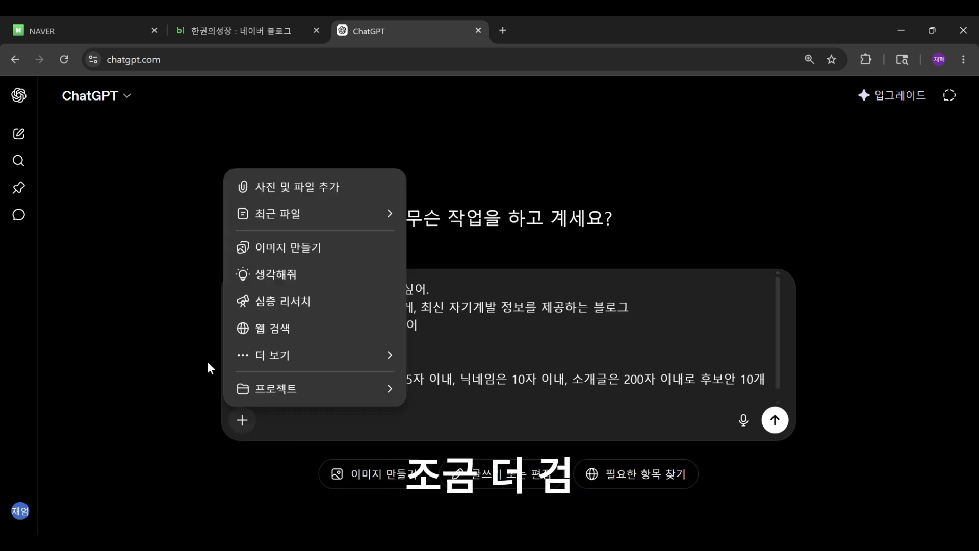
left_click(264, 275)
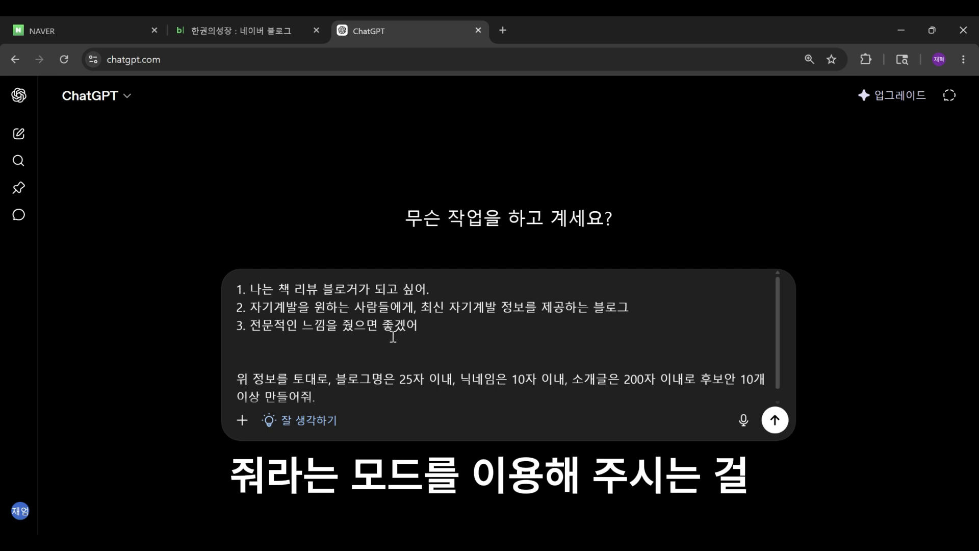
left_click(771, 421)
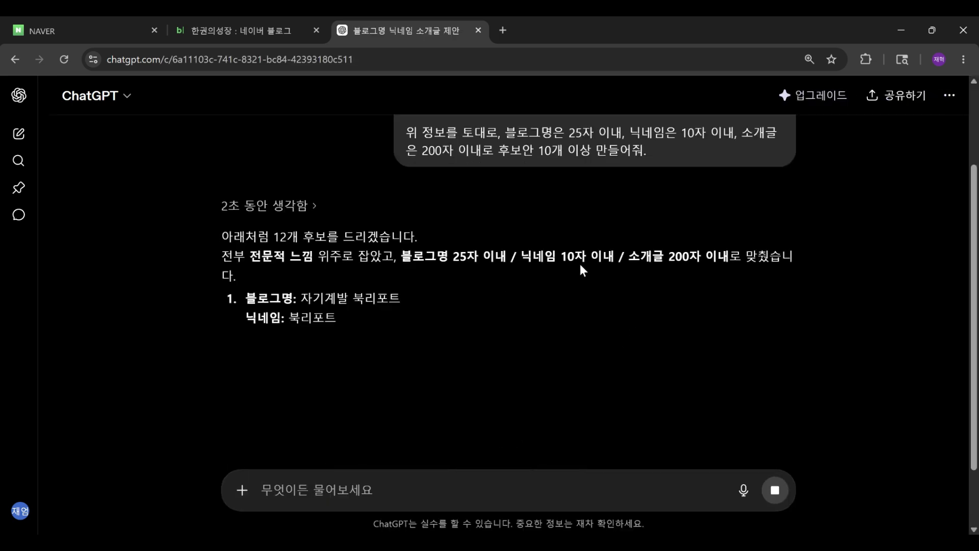
Step: Scroll through the suggested blog names, nicknames and introductions
scroll(291, 245, "down", 7)
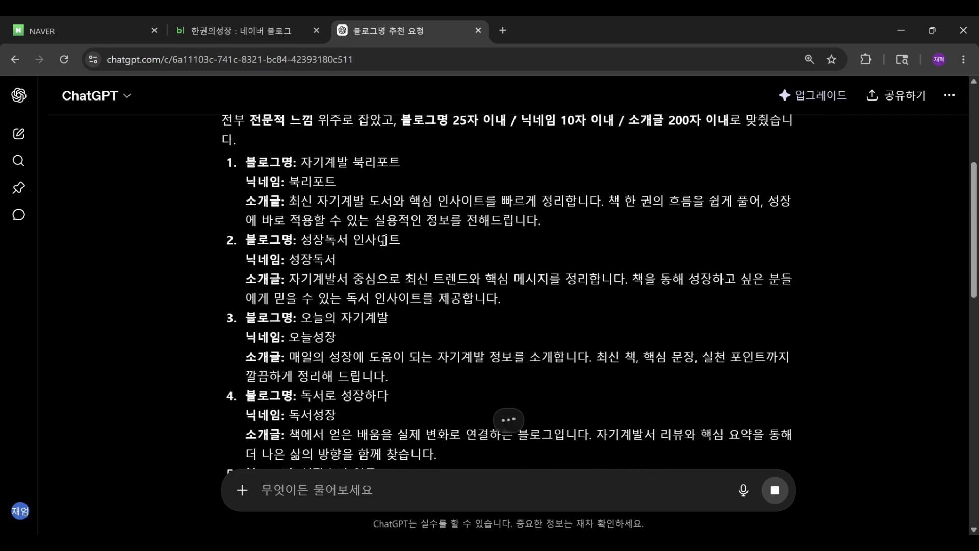
scroll(385, 239, "down", 10)
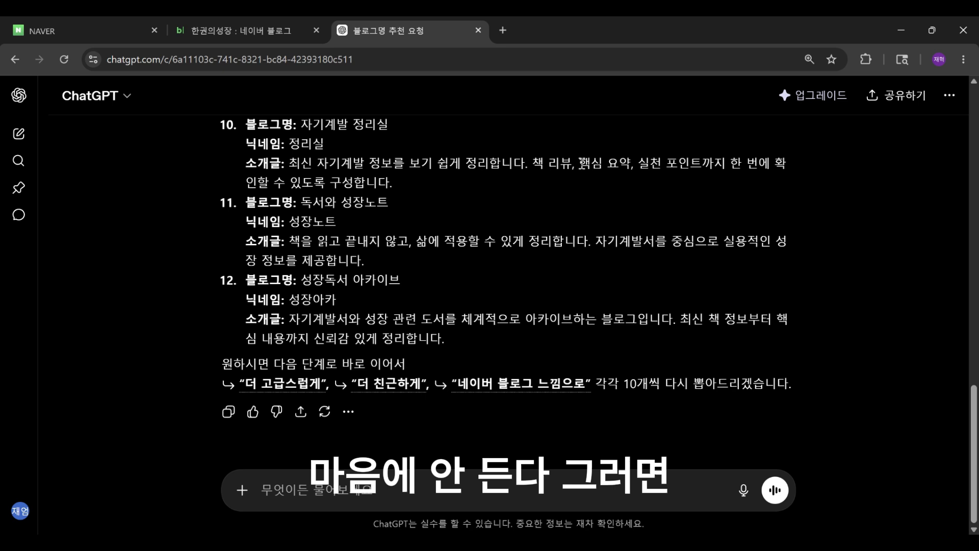
Step: Send the follow-up request "좀 더 네이버 블로그 느낌으로 만들어줘." for more Naver-style candidates
type("그러며")
key("BackSpace")
type("좀 더 네이")
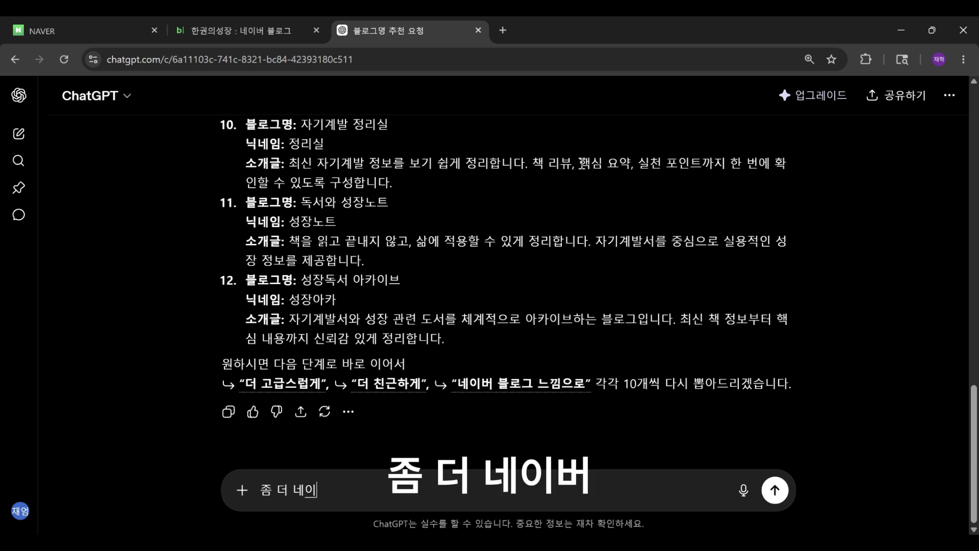
type("버 블로그 느낌으로 ㅁ")
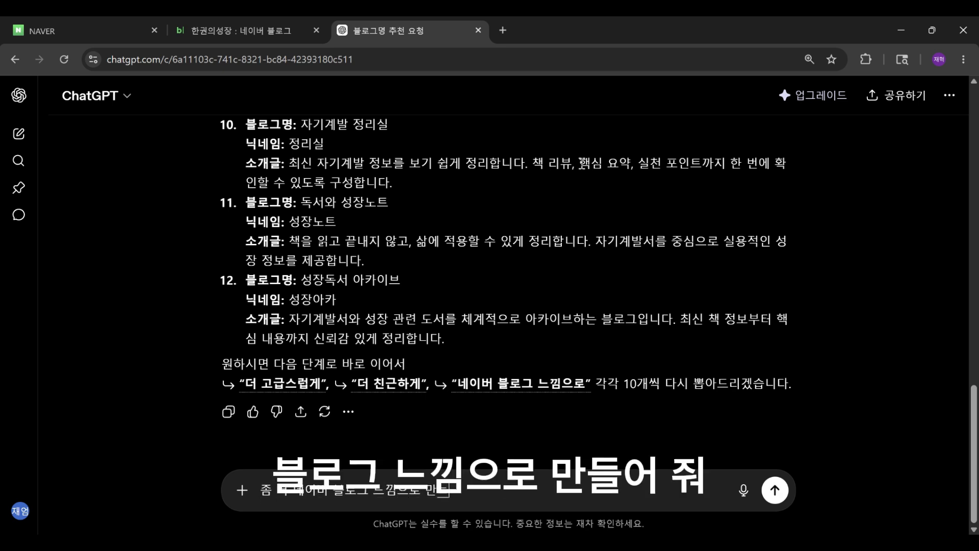
type("들어줘.")
key("Return")
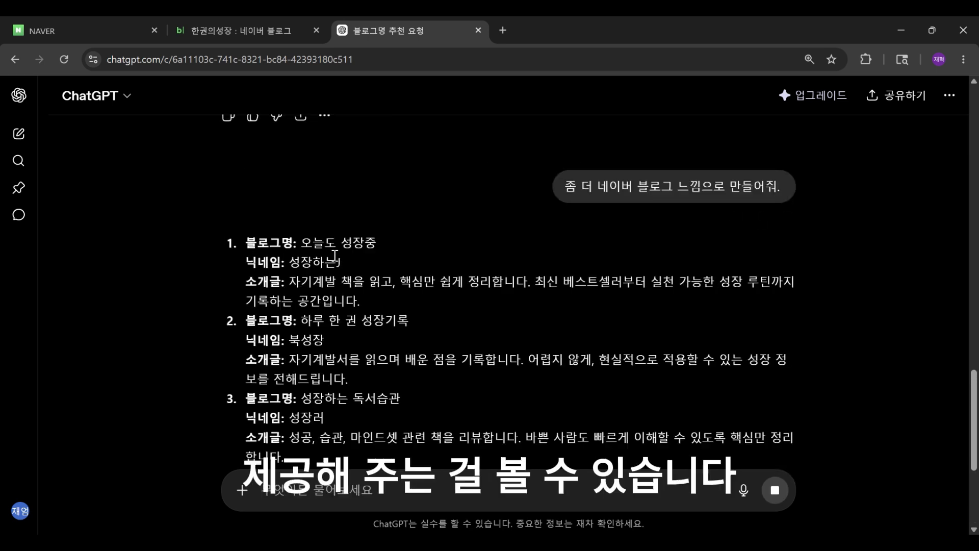
Step: Scroll through the new suggestions, highlighting candidate blog names to compare them
scroll(335, 257, "down", 1)
scroll(334, 257, "up", 1)
scroll(279, 237, "down", 1)
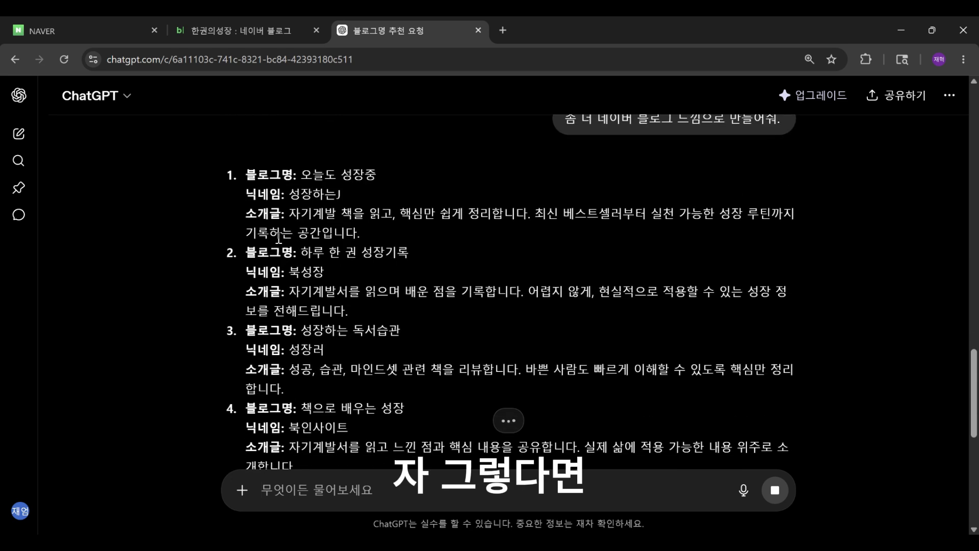
scroll(260, 189, "down", 1)
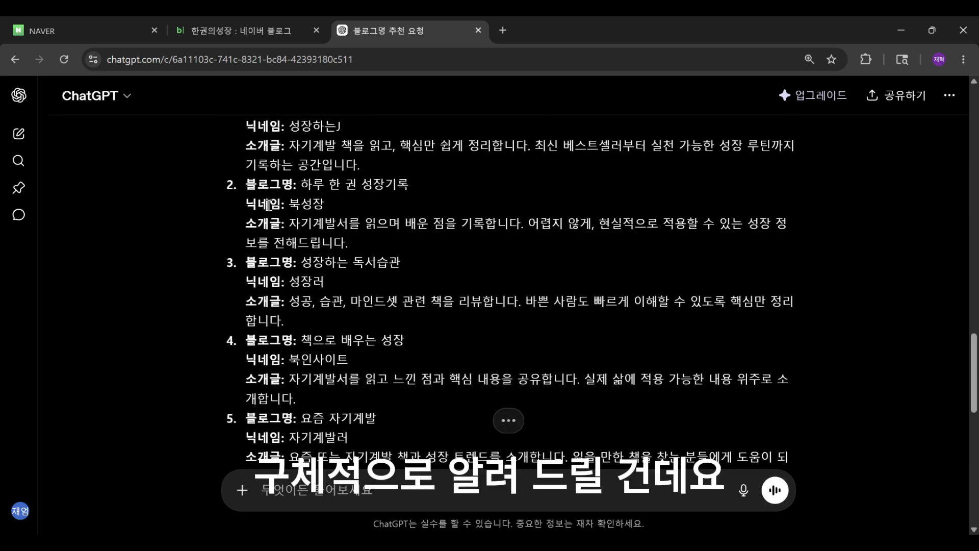
scroll(269, 205, "up", 2)
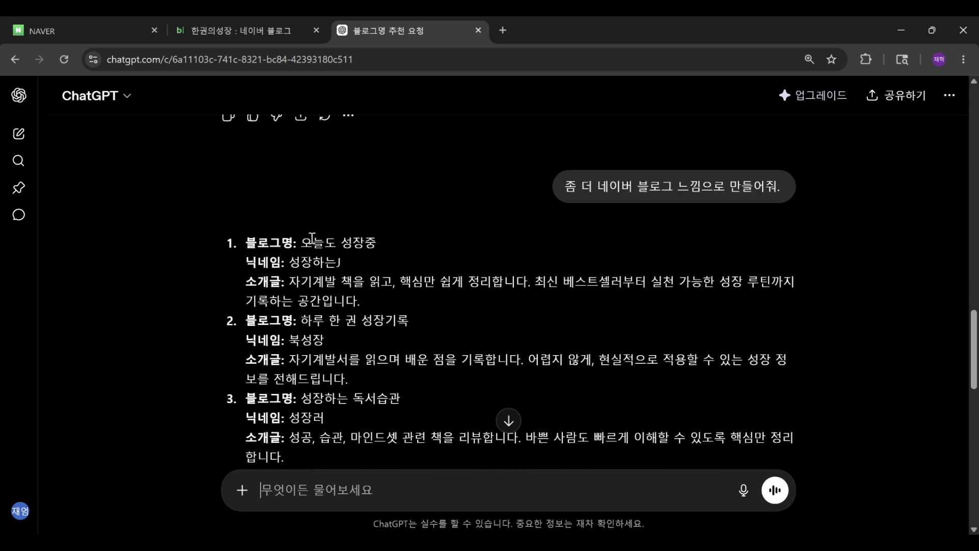
left_click_drag(301, 243, 381, 243)
left_click(414, 250)
scroll(414, 247, "down", 3)
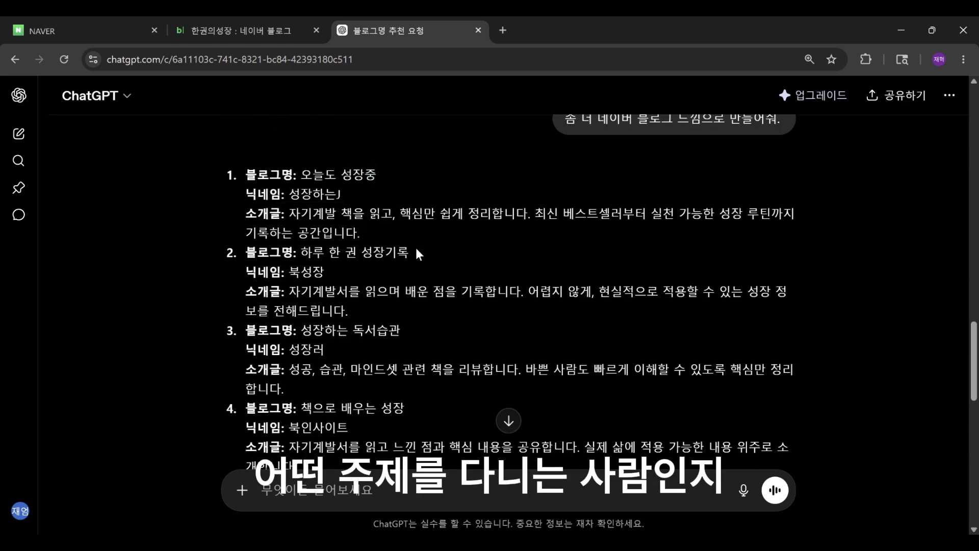
scroll(414, 246, "up", 2)
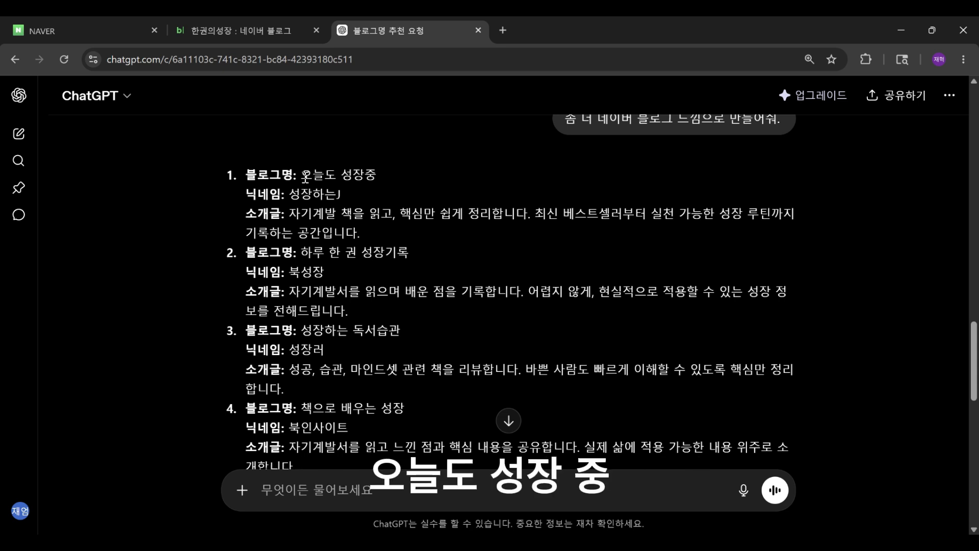
left_click_drag(301, 174, 379, 180)
left_click(352, 207)
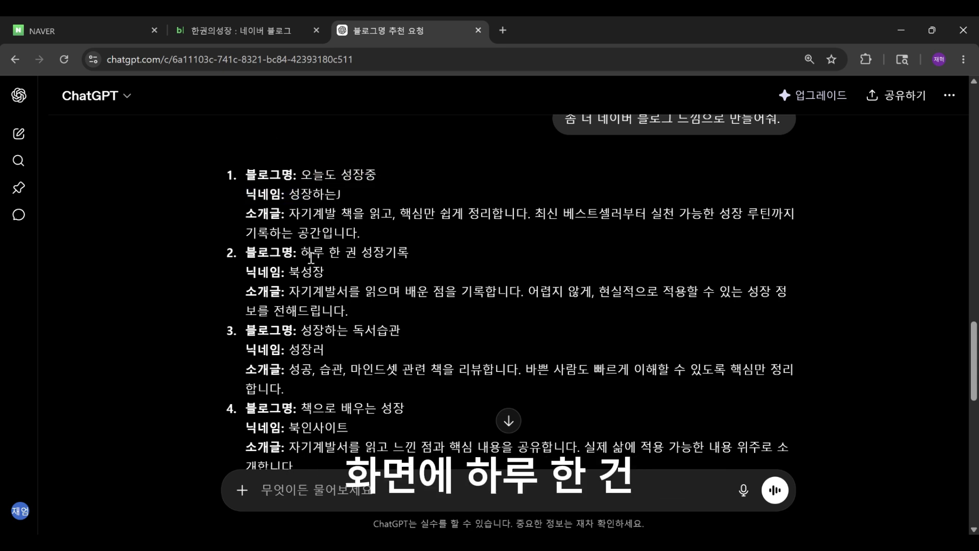
left_click_drag(302, 253, 409, 253)
left_click_drag(300, 331, 401, 332)
scroll(299, 342, "down", 1)
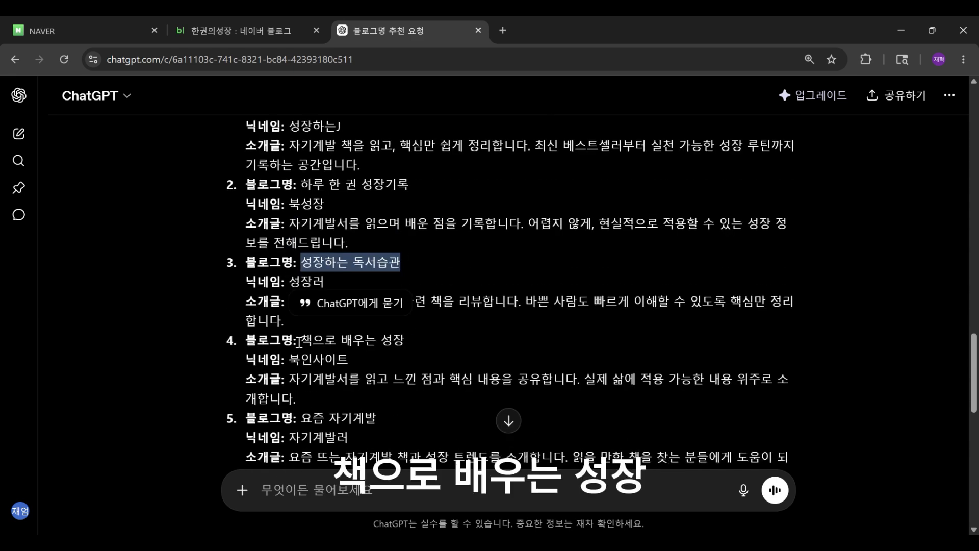
left_click(299, 342)
scroll(402, 331, "down", 3)
scroll(402, 331, "up", 3)
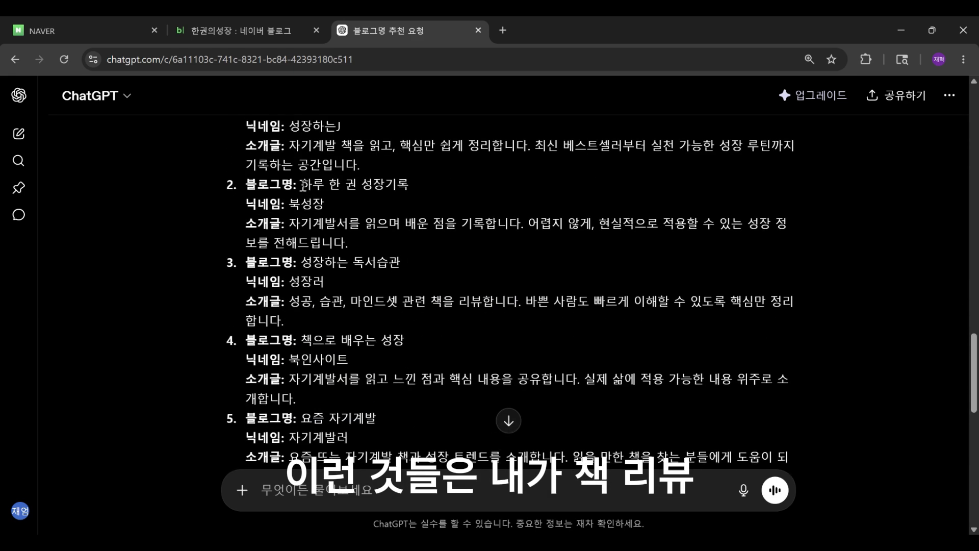
Step: Copy the blog name 하루 한 권 성장기록 and paste it into the blog settings' 블로그명 field
left_click_drag(303, 184, 408, 185)
key("ctrl+c")
left_click(264, 35)
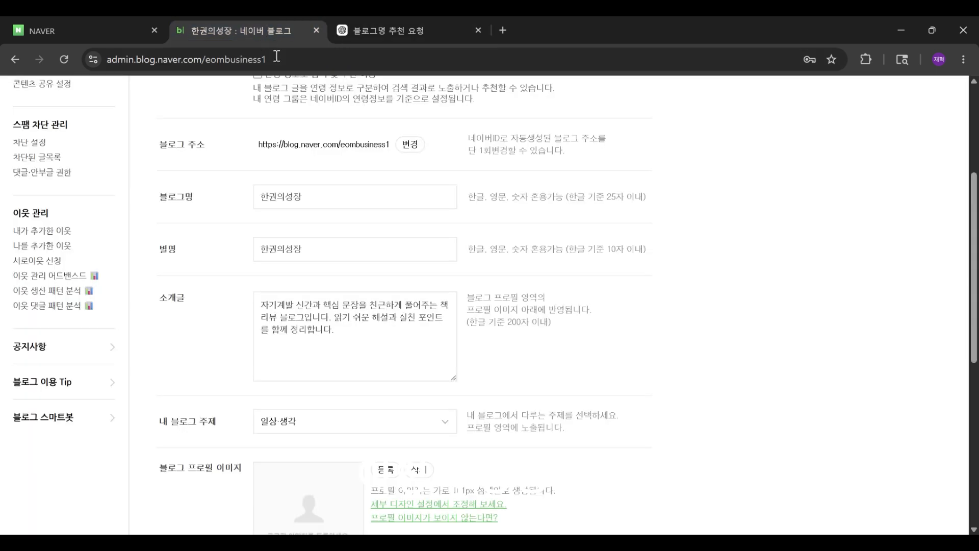
triple_click(326, 201)
key("ctrl+v")
Step: Paste 하루 한 권 성장기록 into the 별명 (nickname) field as well
left_click(396, 32)
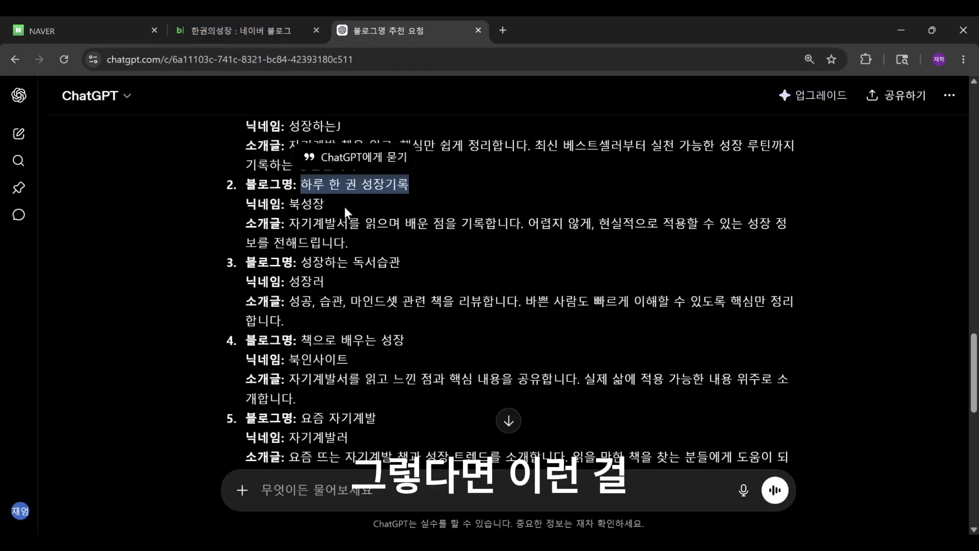
left_click(345, 207)
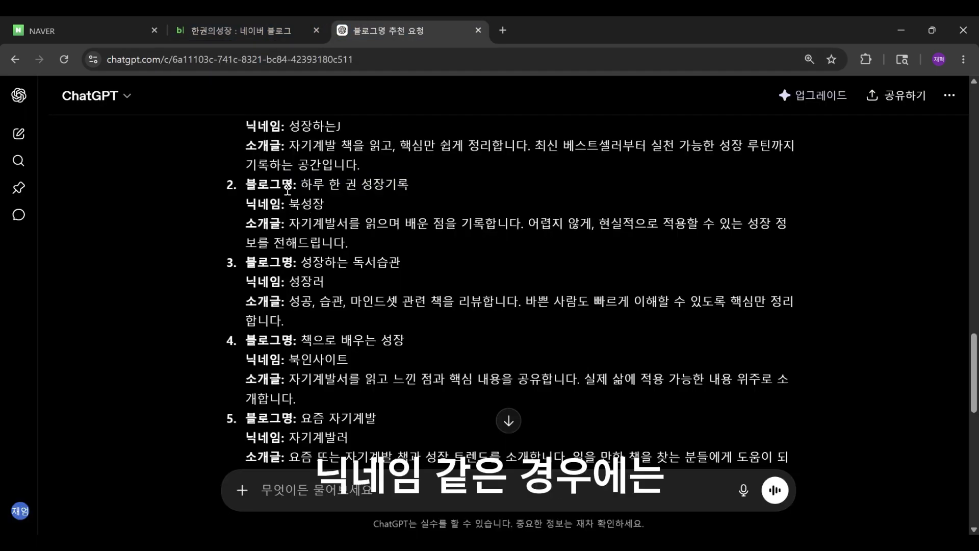
left_click_drag(289, 206, 348, 224)
scroll(325, 205, "down", 1)
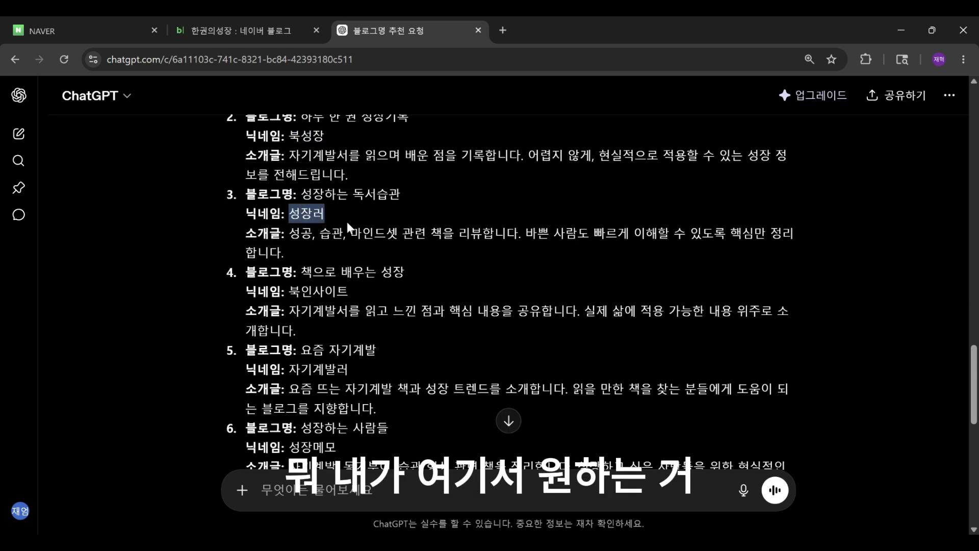
left_click_drag(289, 292, 350, 292)
scroll(352, 301, "up", 2)
left_click(265, 30)
triple_click(331, 202)
key("ctrl+c")
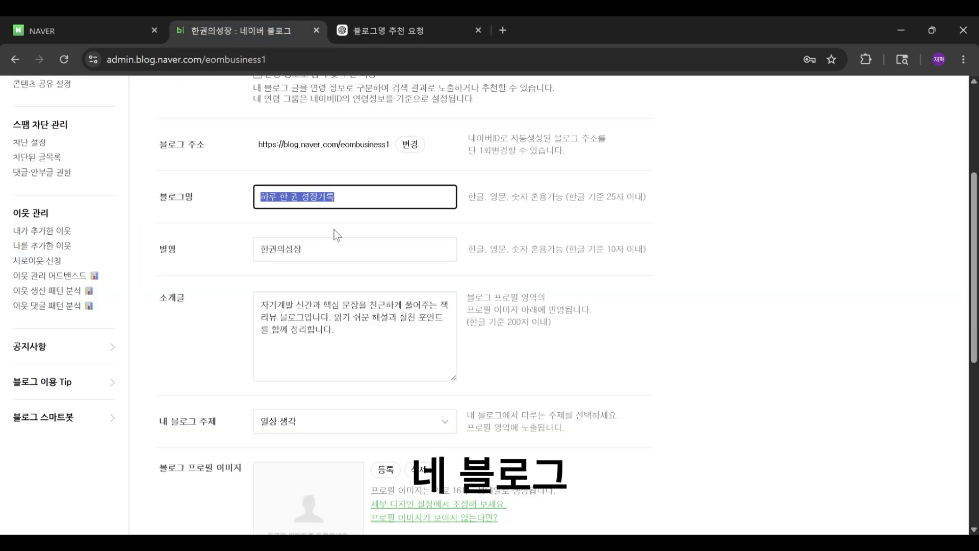
left_click_drag(326, 250, 174, 250)
key("ctrl+v")
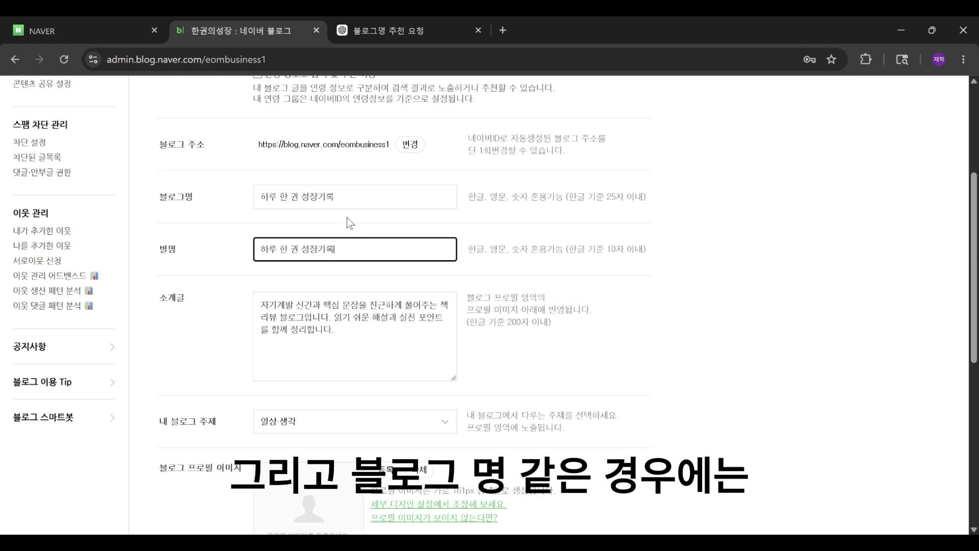
Step: Copy candidate 6's introduction "자기계발, 동기부여, 습관 형성 관련 책을 정리합니다..." and paste it into the 소개글 field
left_click(349, 199)
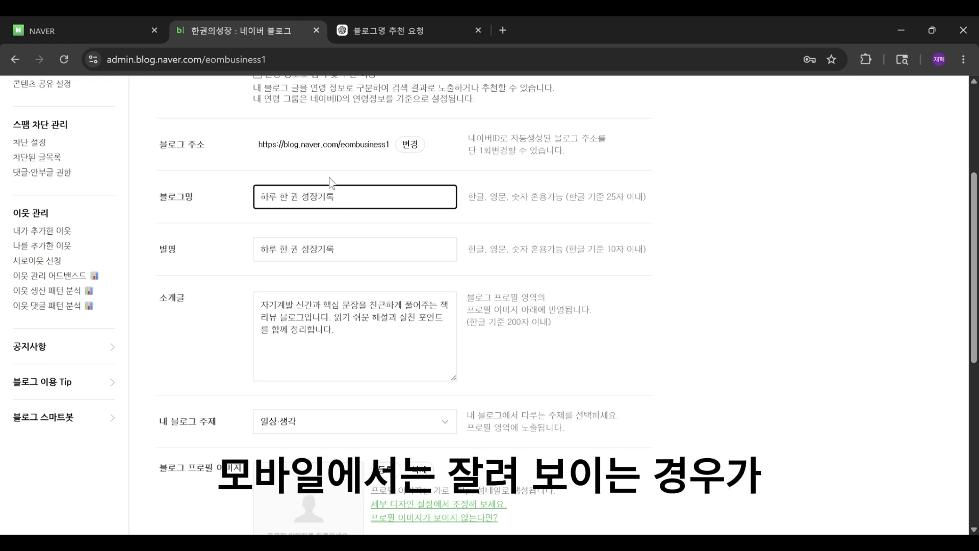
scroll(338, 185, "down", 3)
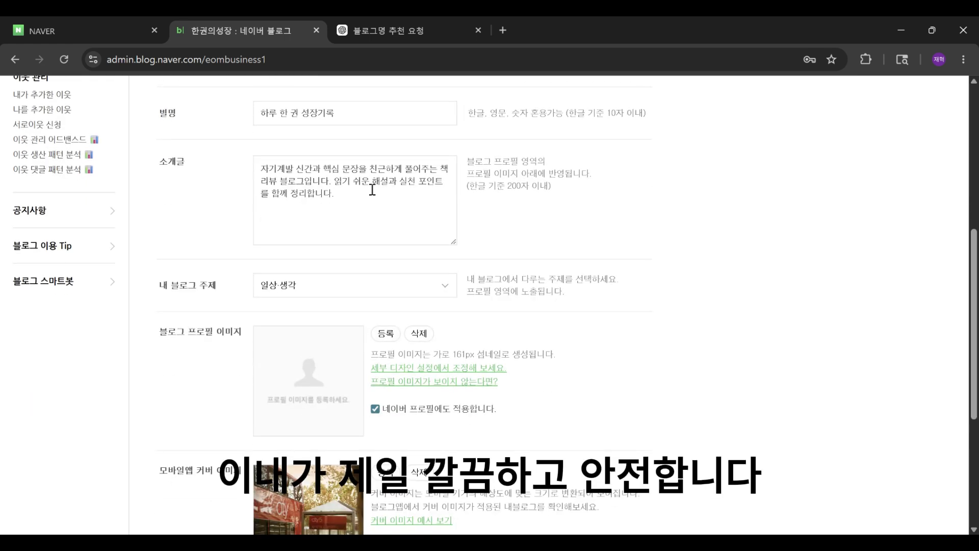
left_click(368, 33)
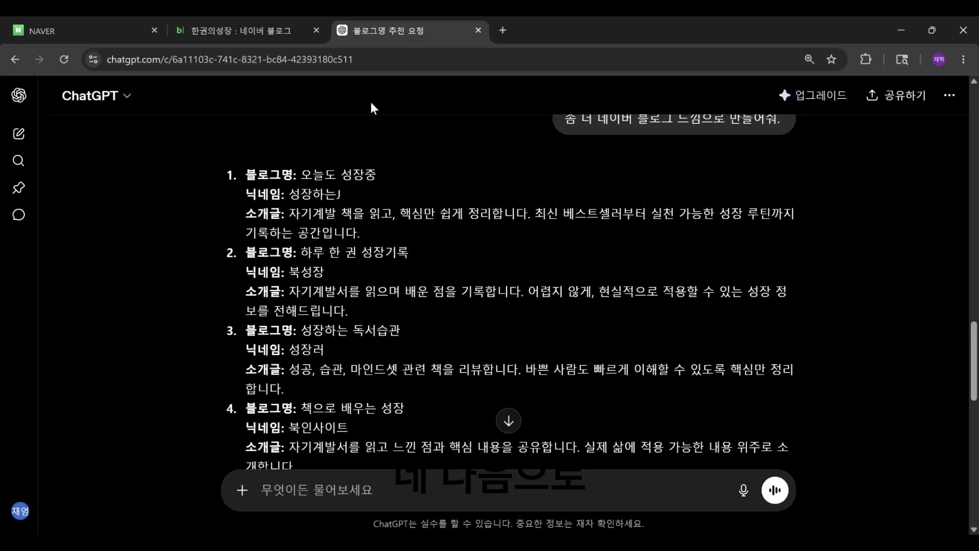
scroll(393, 247, "down", 3)
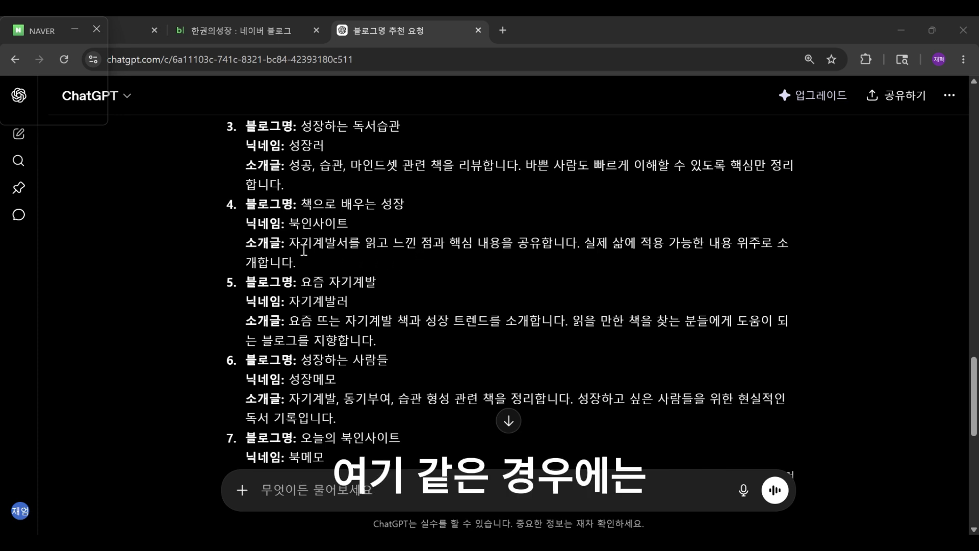
scroll(303, 250, "down", 3)
left_click_drag(289, 264, 503, 279)
key("ctrl+c")
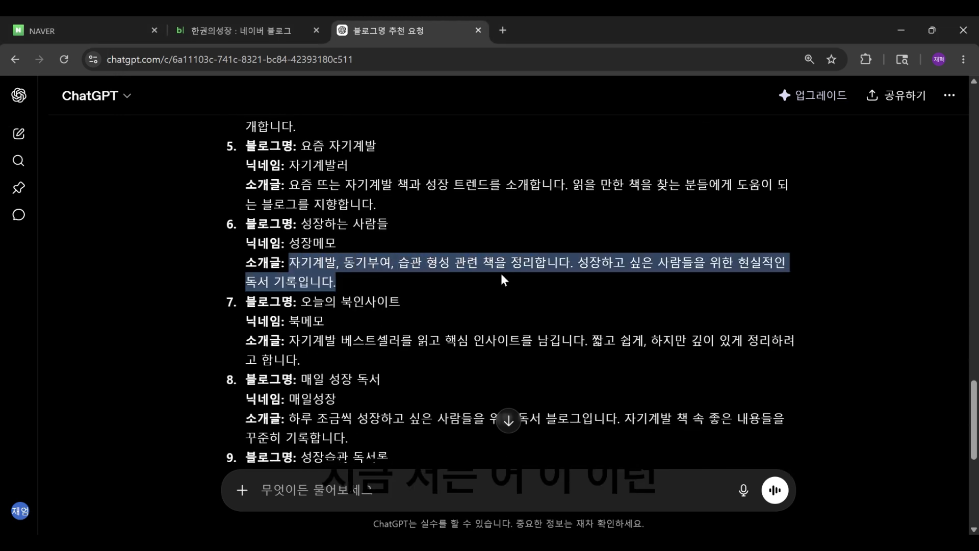
left_click(240, 30)
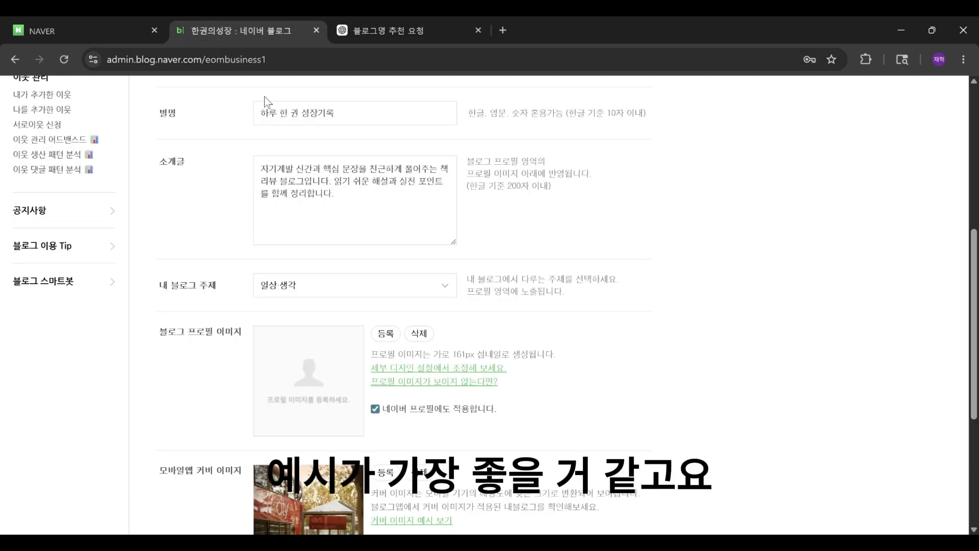
key("ctrl+v")
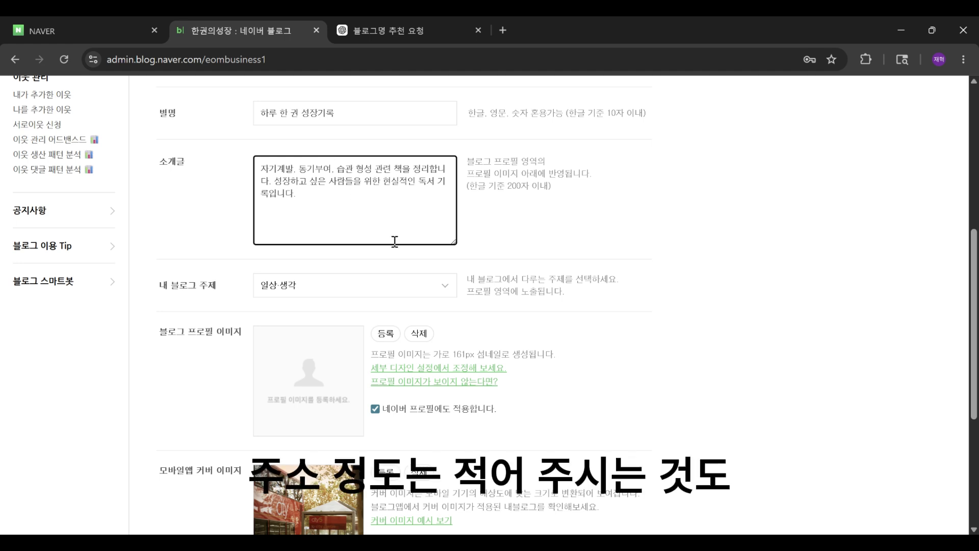
Step: Set the blog topic to 문학·책
scroll(398, 255, "down", 1)
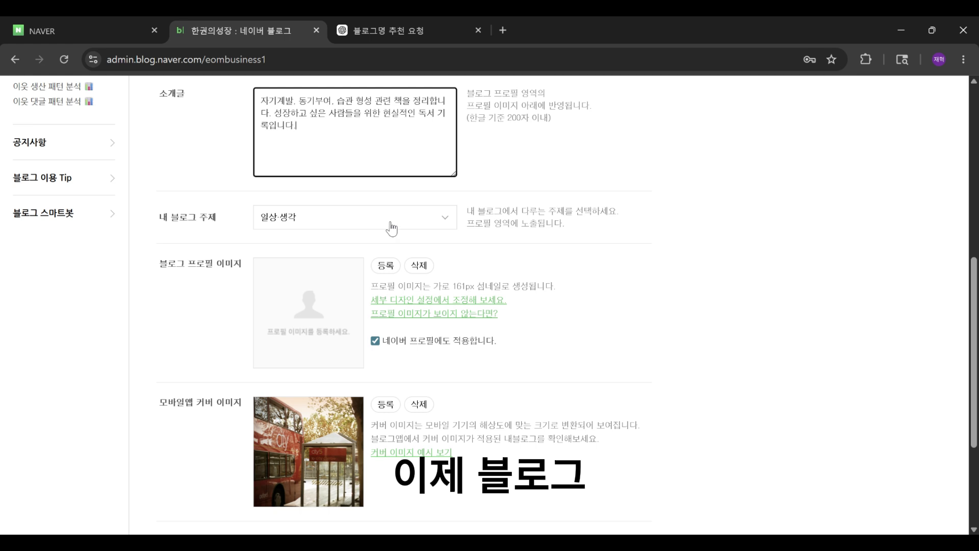
left_click(392, 228)
scroll(390, 270, "up", 2)
left_click(386, 248)
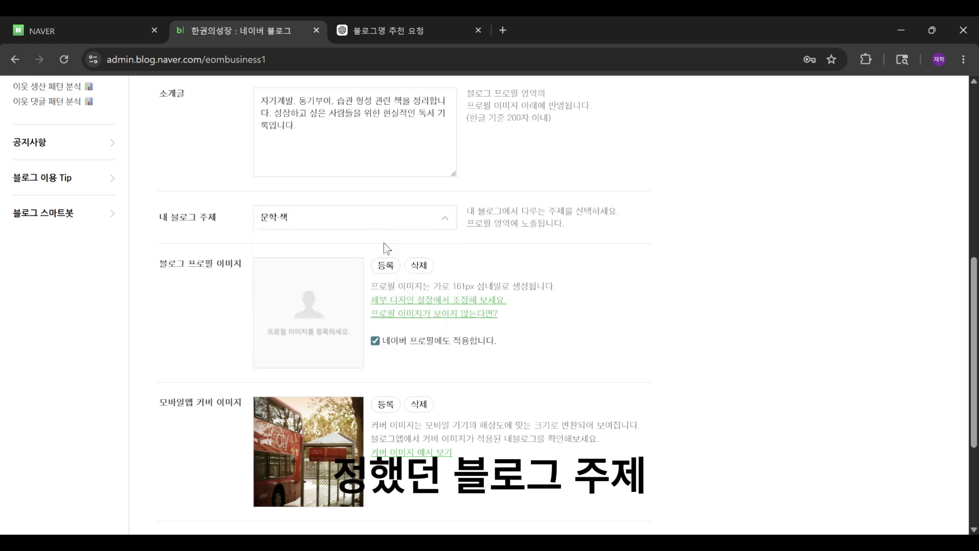
Step: Browse the topic list and set the blog topic to 주제 선택 보류
left_click(379, 226)
scroll(366, 276, "down", 5)
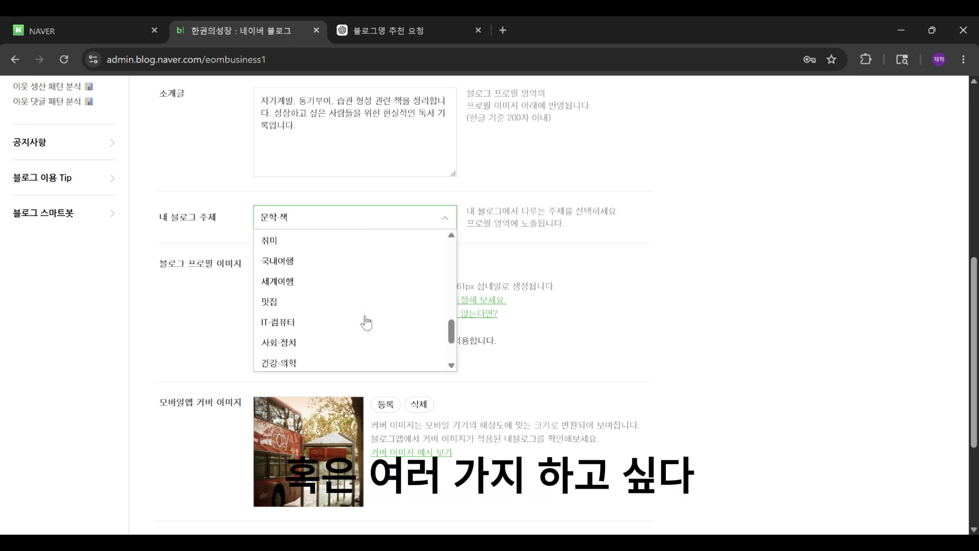
scroll(352, 355, "up", 6)
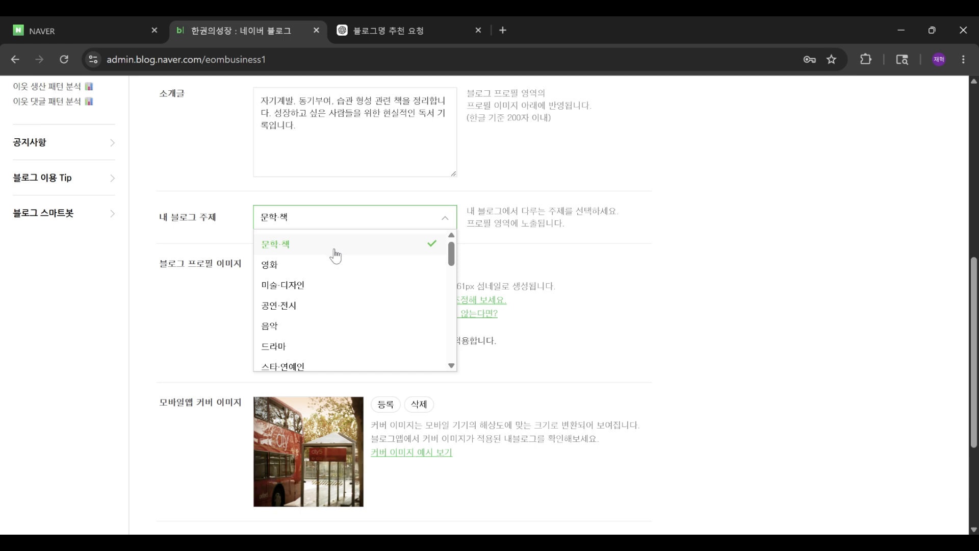
scroll(333, 266, "down", 9)
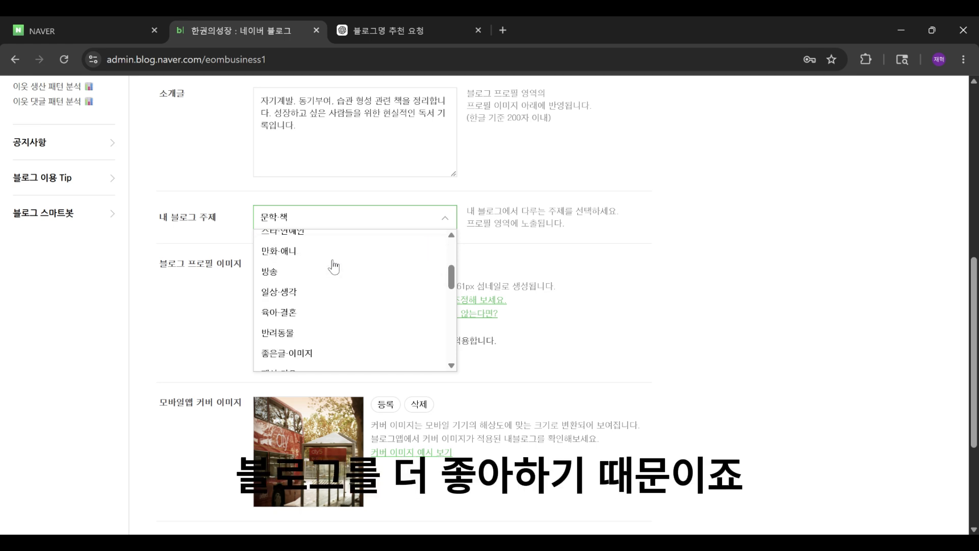
scroll(323, 306, "down", 3)
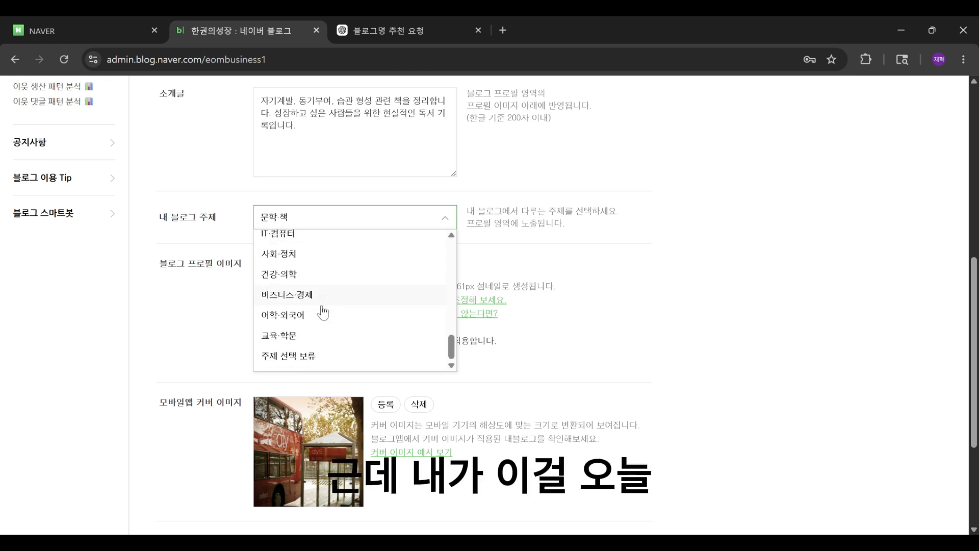
scroll(317, 295, "down", 1)
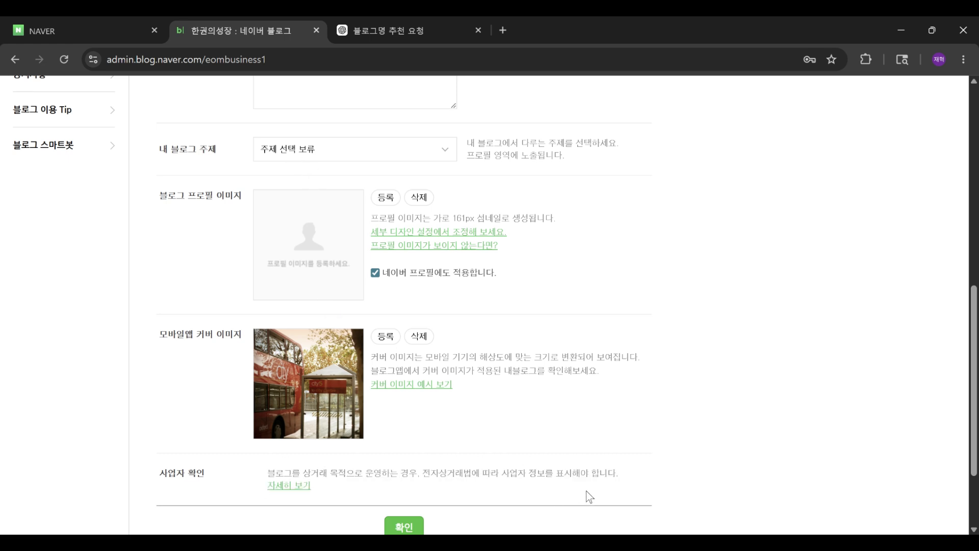
left_click(603, 487)
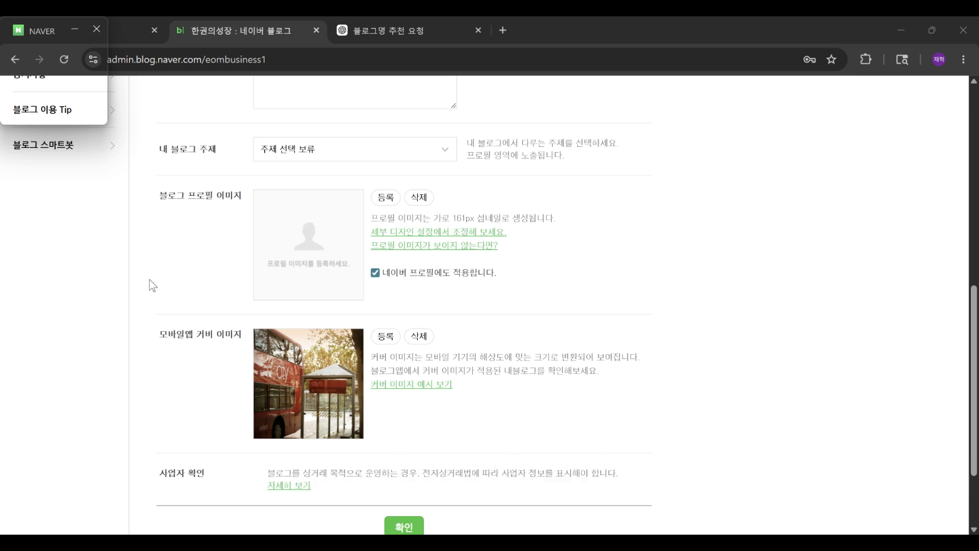
Step: Ask ChatGPT to recommend a profile image direction for the blog concept: "내 블로그 컨셉에 맞는 프로필 이미지 방향 추천해줘. 배경색, 촬영 느낌, 복장, 표정 분위기"
left_click(355, 29)
scroll(432, 382, "down", 6)
left_click(285, 489)
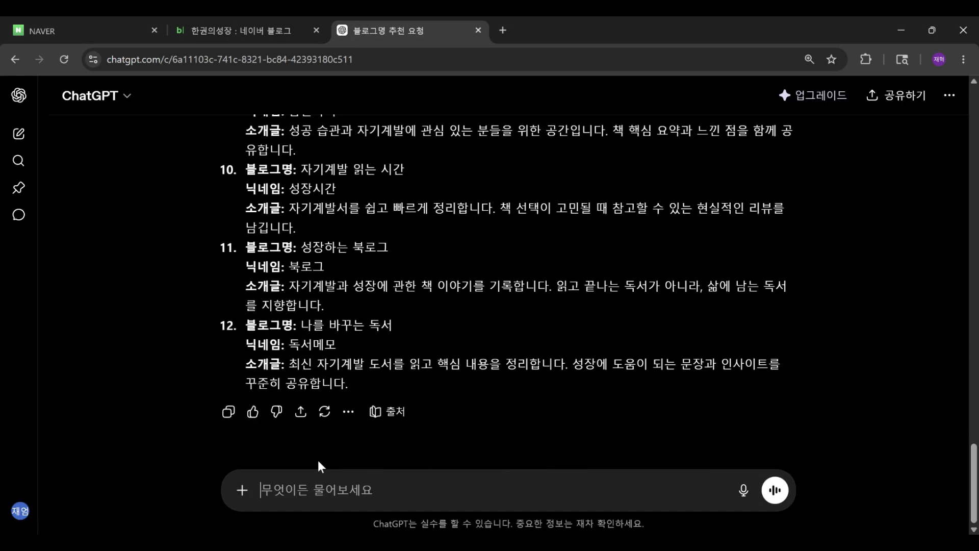
type("내 블로그 컨셉에 맞는")
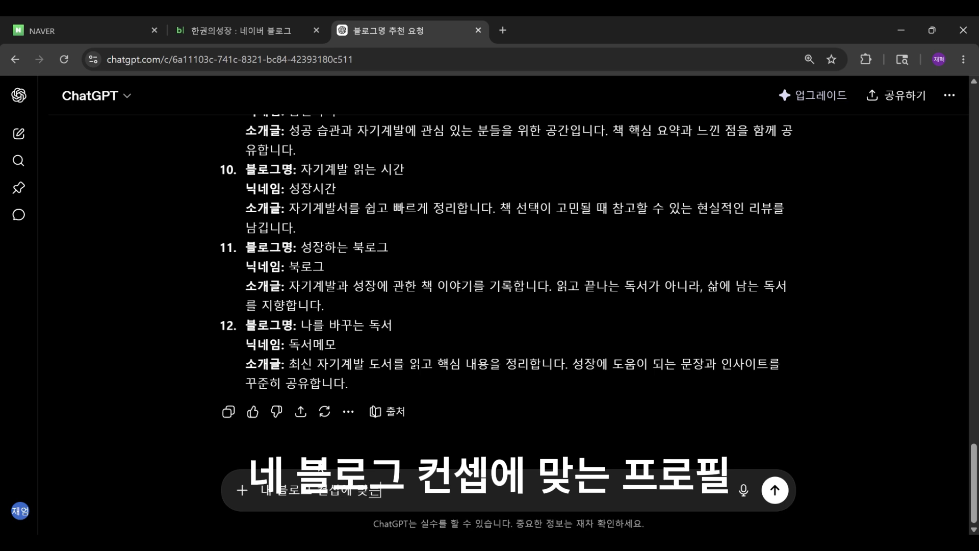
type(" 프로필 이미지 방향 추천해")
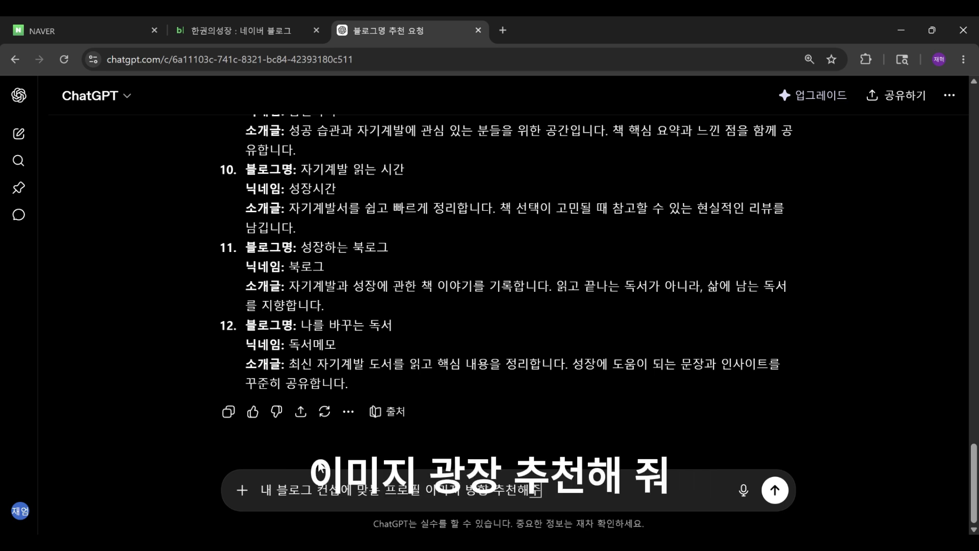
type("줘. 배경ㅅ색, 촬")
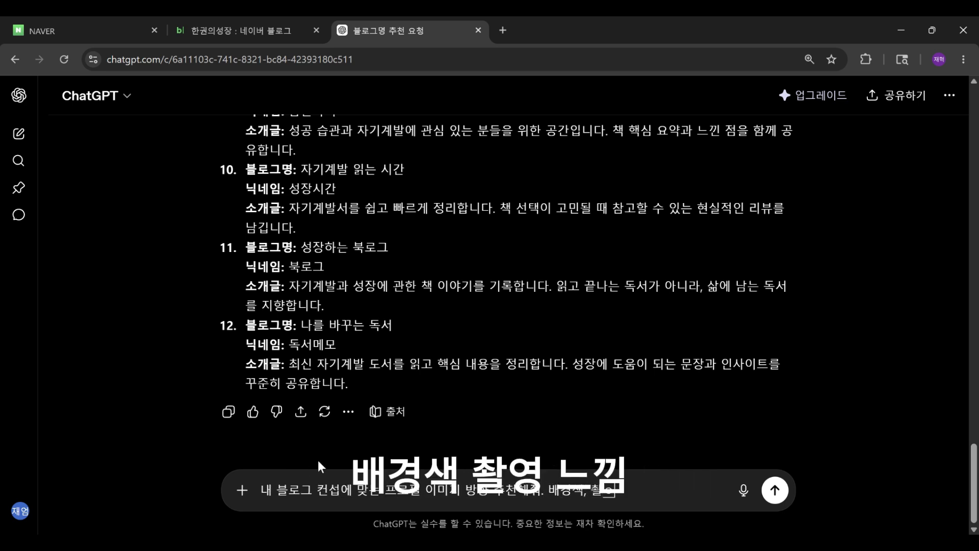
type("영 느낌, 복장, 표정 분위기")
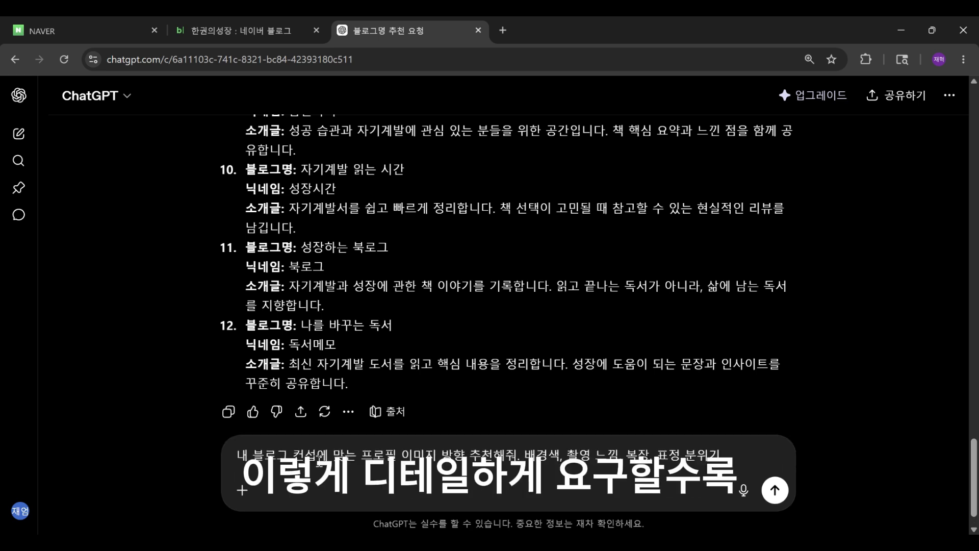
key("Return")
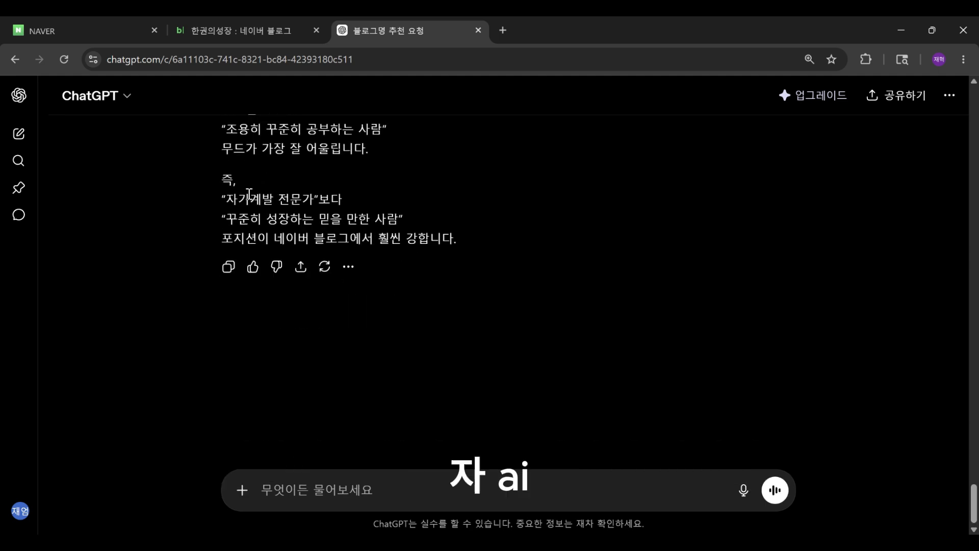
Step: Review the blog profile image section, then open the skin selection page and browse the available skins
left_click(236, 32)
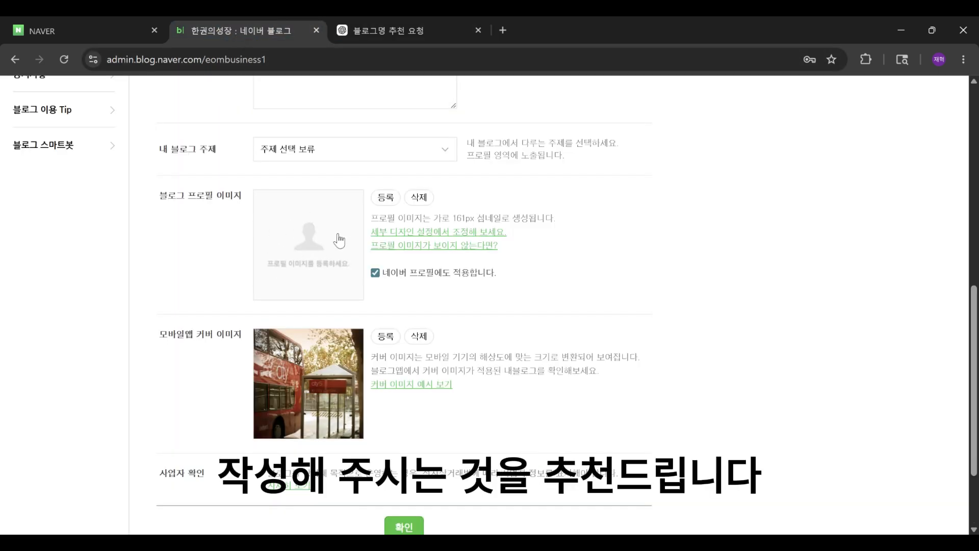
scroll(339, 239, "down", 3)
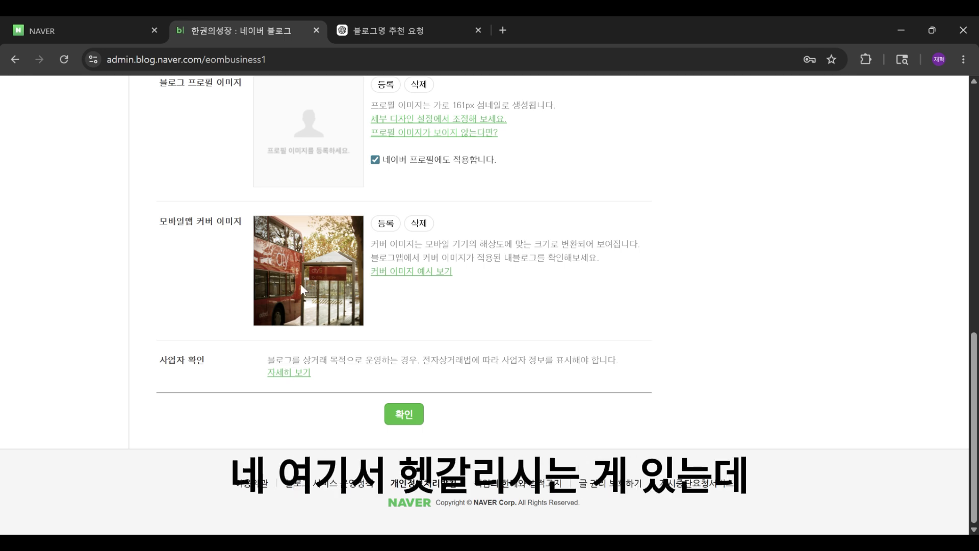
scroll(286, 282, "up", 4)
scroll(282, 283, "down", 4)
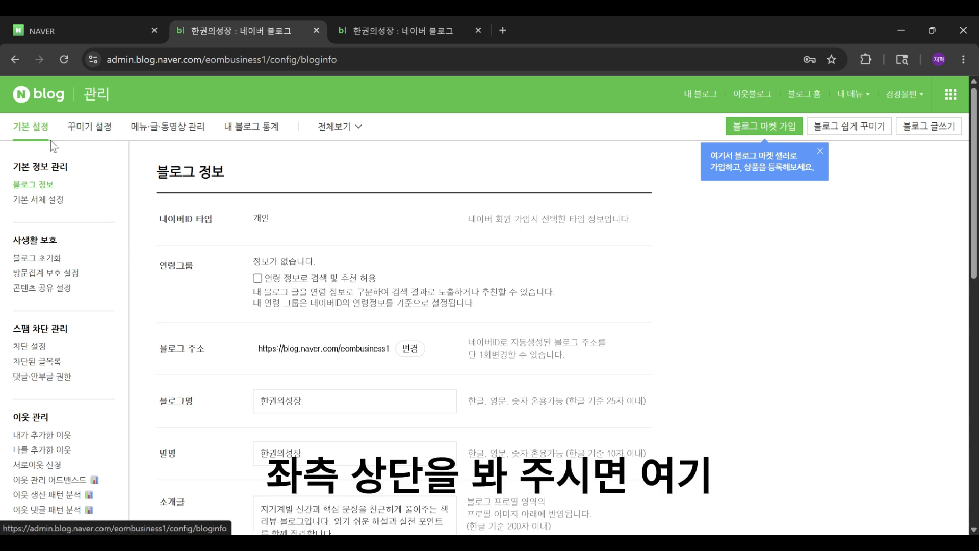
left_click(74, 139)
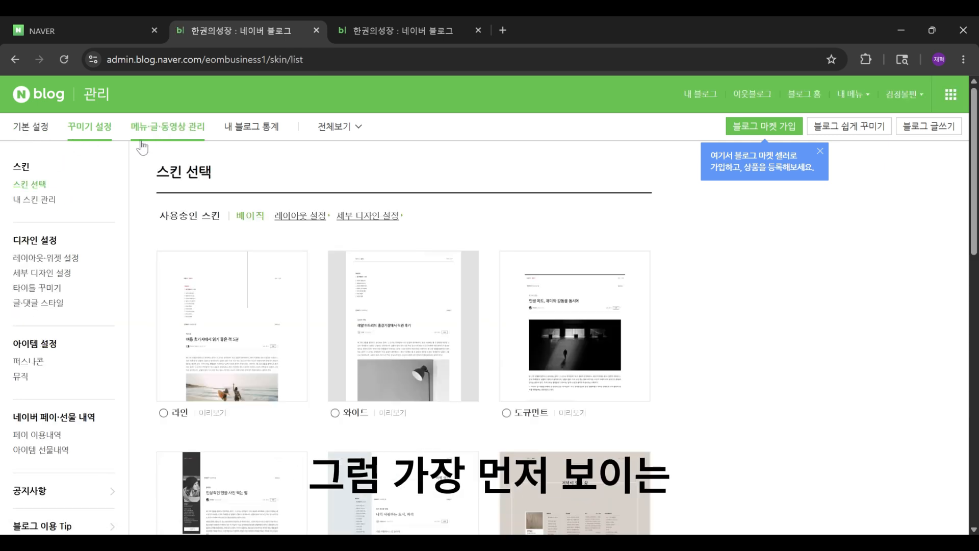
scroll(260, 192, "down", 1)
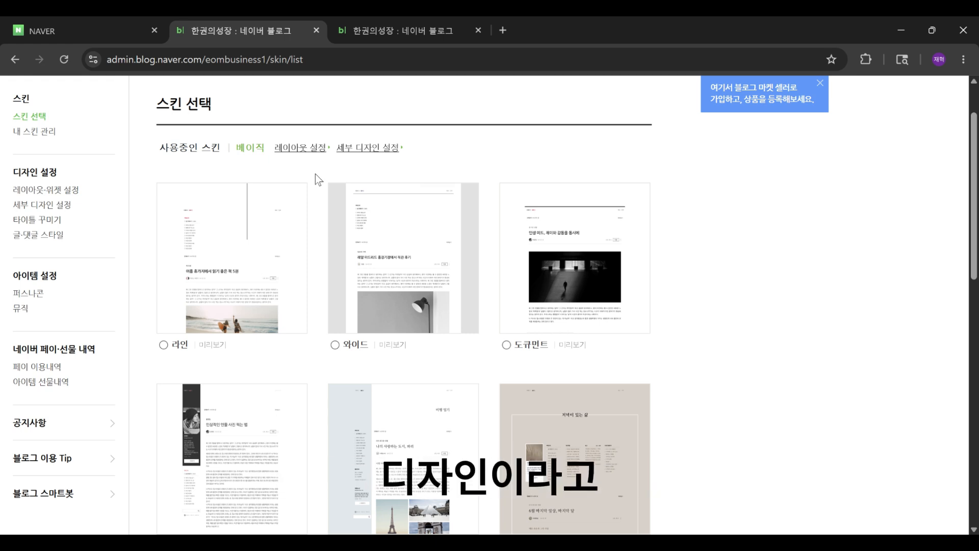
scroll(315, 176, "down", 4)
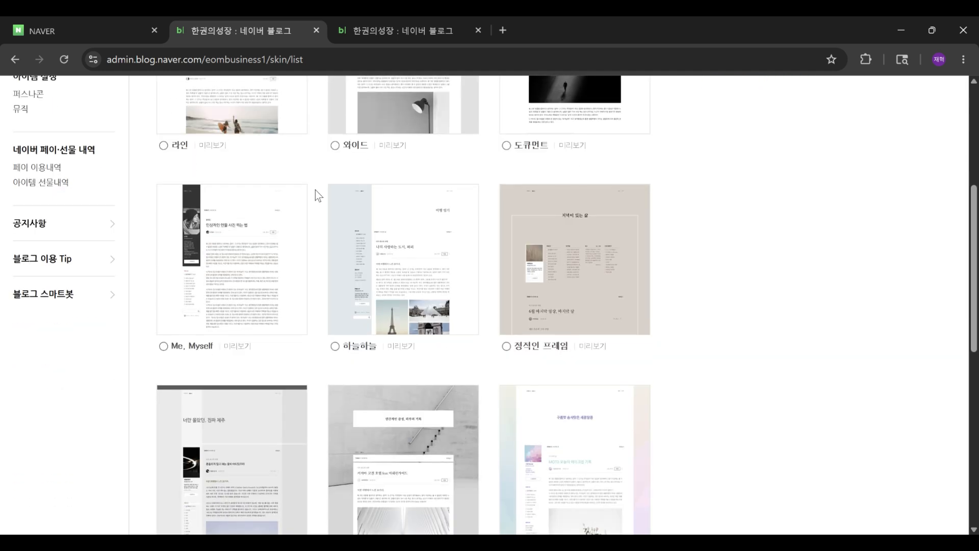
scroll(315, 190, "up", 3)
scroll(519, 382, "up", 2)
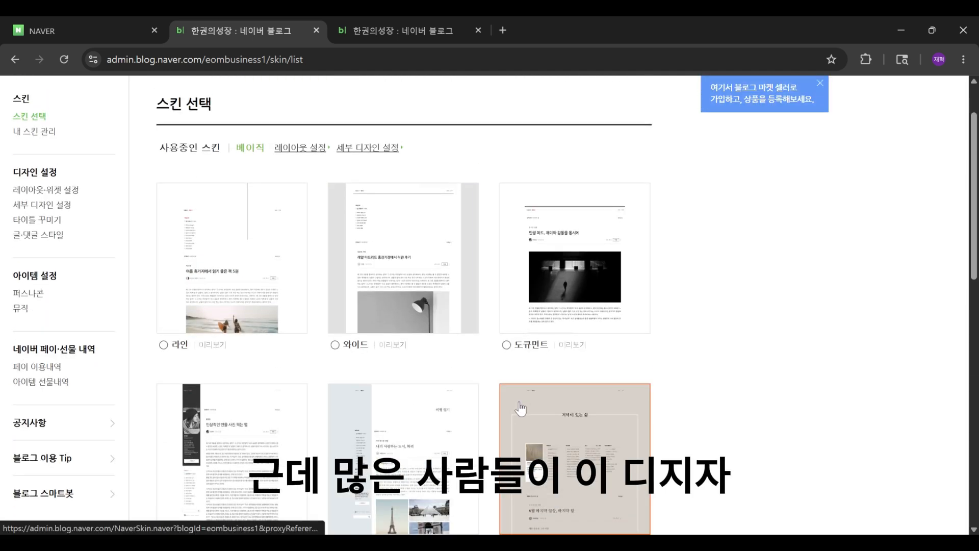
Step: Preview the 정적인 프레임 and 화이트 리벨 skins, closing each preview
left_click(522, 415)
scroll(519, 305, "down", 10)
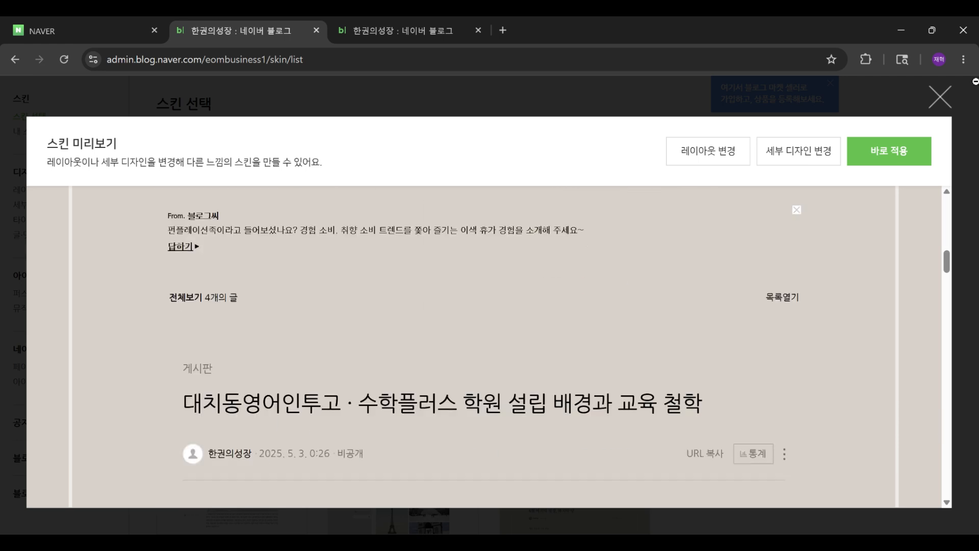
left_click(943, 98)
scroll(490, 306, "down", 8)
left_click(339, 286)
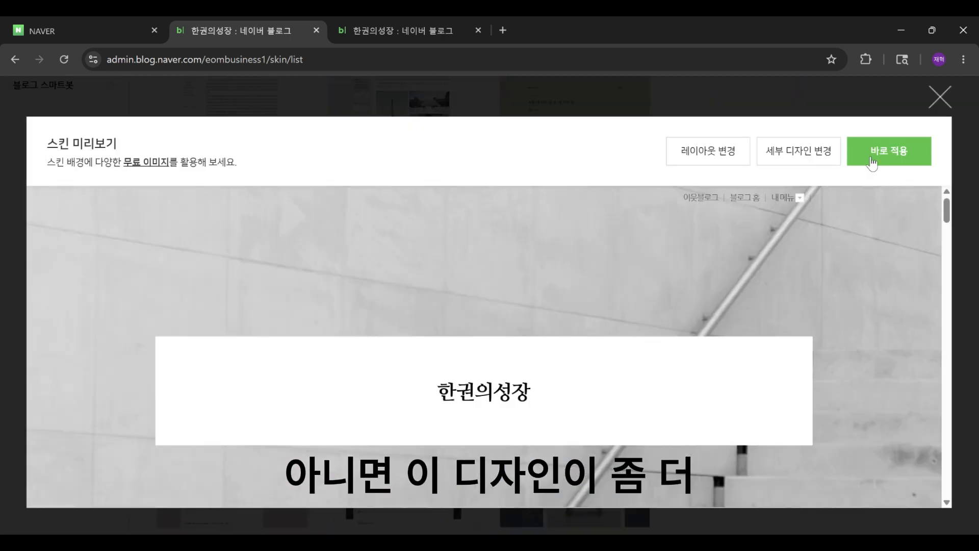
scroll(929, 100, "down", 5)
left_click(940, 97)
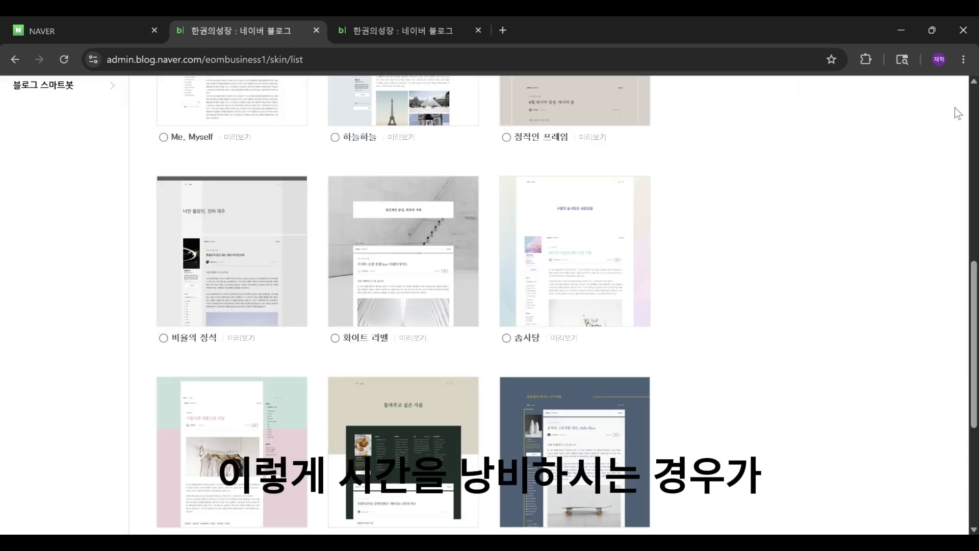
Step: Browse the first page of skins and move to page 2 of the skin list
scroll(401, 275, "up", 8)
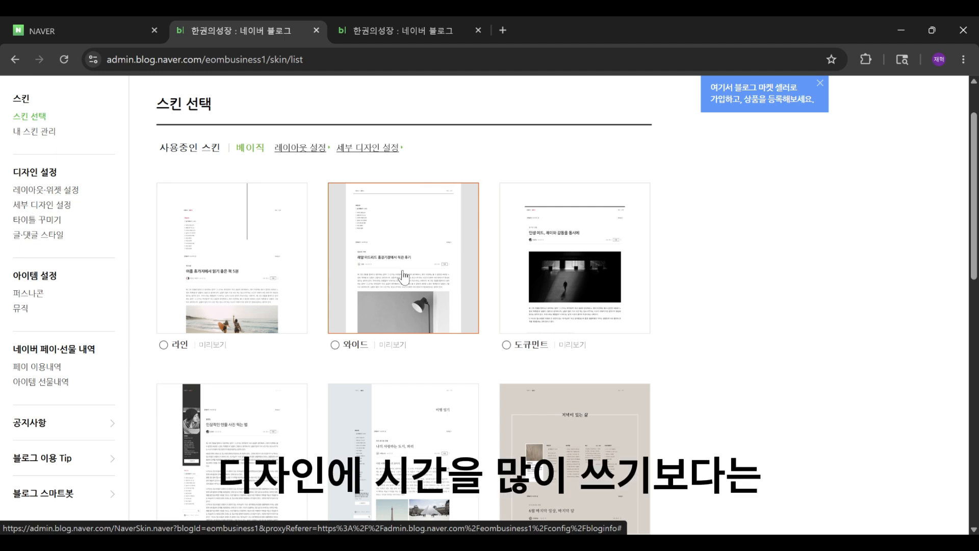
scroll(491, 266, "down", 1)
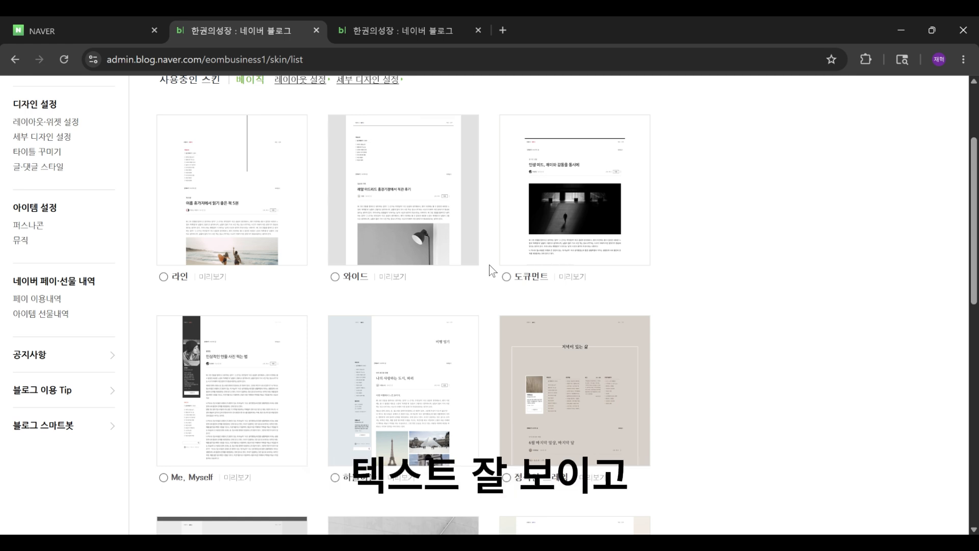
scroll(492, 270, "up", 1)
scroll(492, 270, "down", 1)
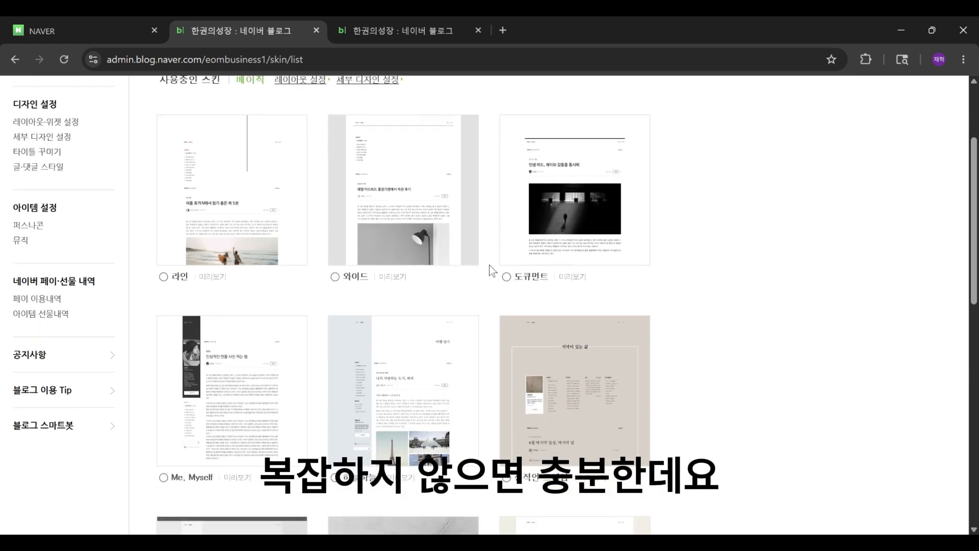
scroll(491, 271, "down", 9)
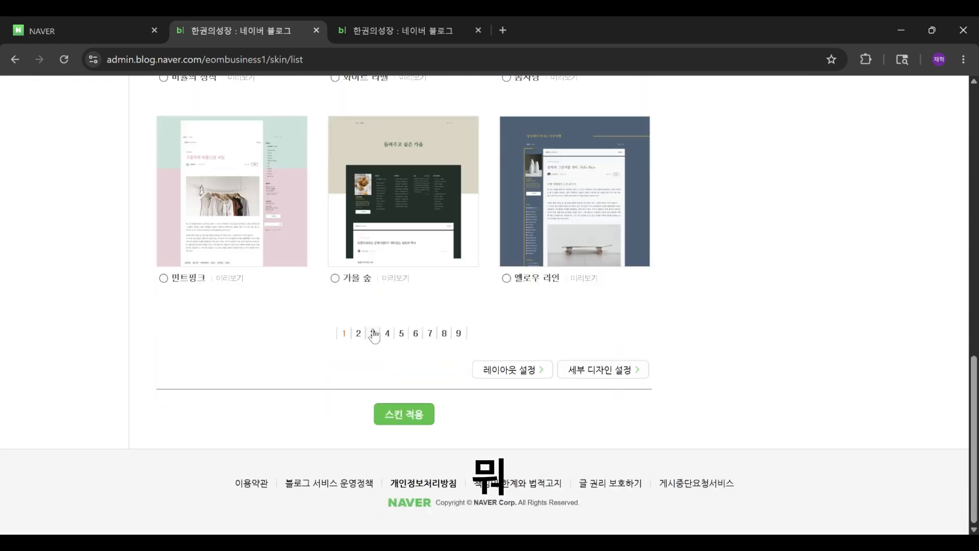
left_click(359, 334)
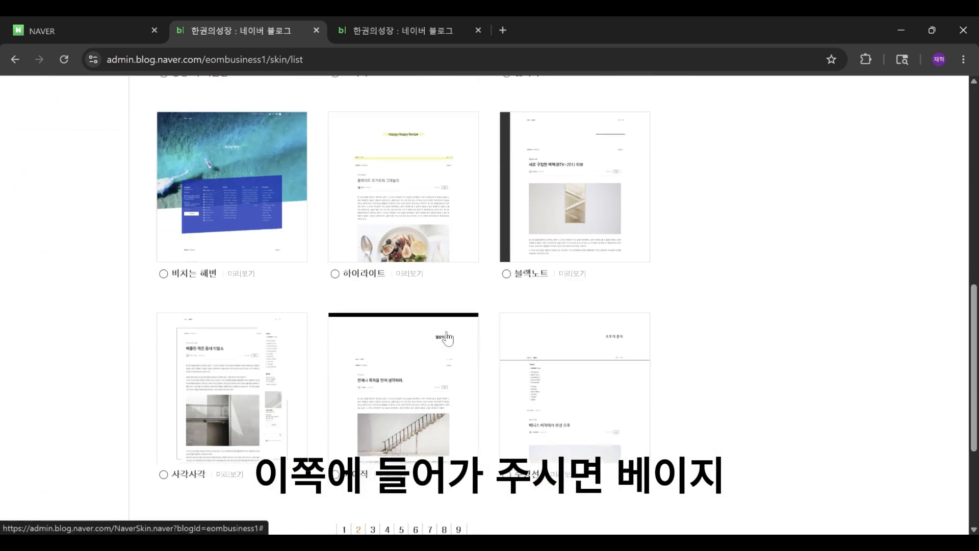
scroll(423, 222, "down", 3)
Step: Preview a skin from page 2 and apply it directly, declining to open the blog afterward
left_click(423, 222)
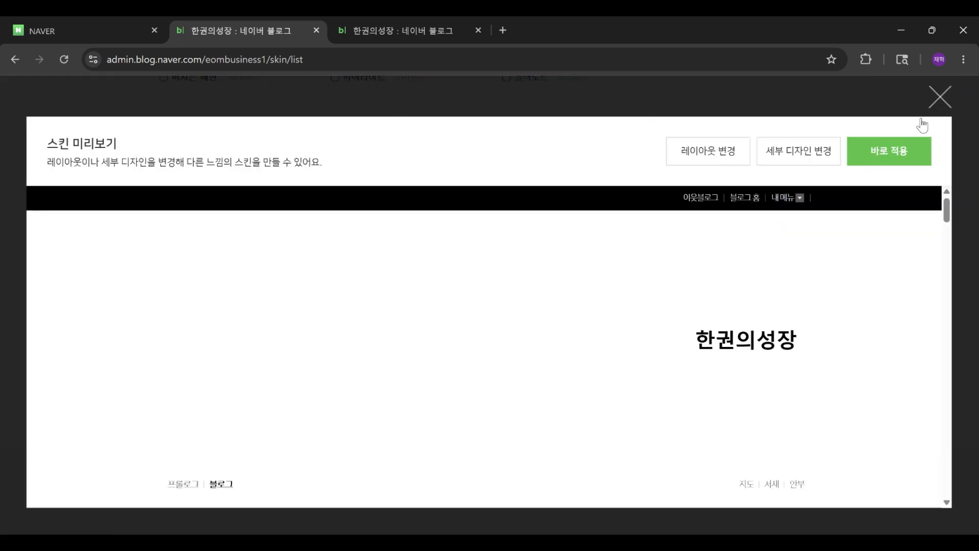
scroll(775, 299, "down", 10)
scroll(775, 300, "down", 3)
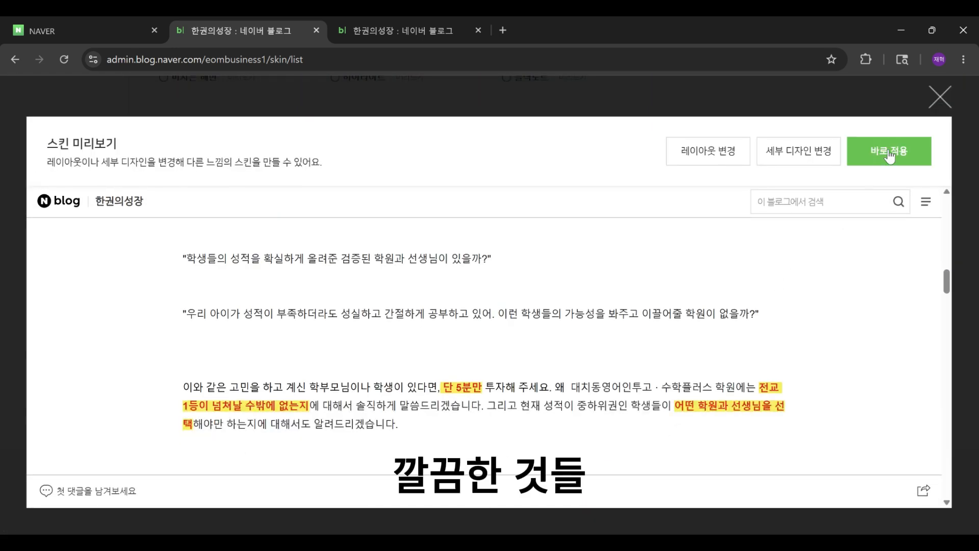
left_click(890, 152)
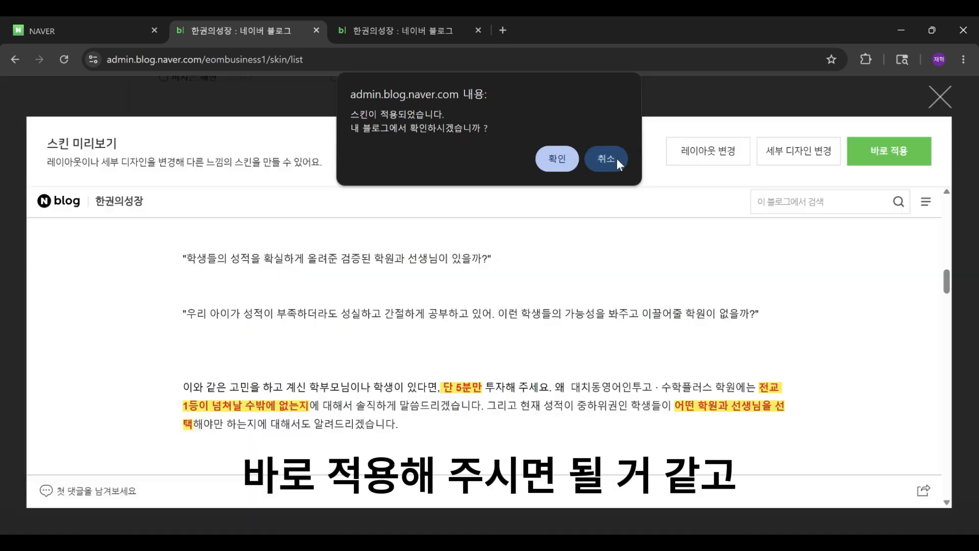
left_click(609, 159)
left_click(940, 98)
Step: Preview the 블랙노트 skin and close the preview
scroll(649, 286, "up", 5)
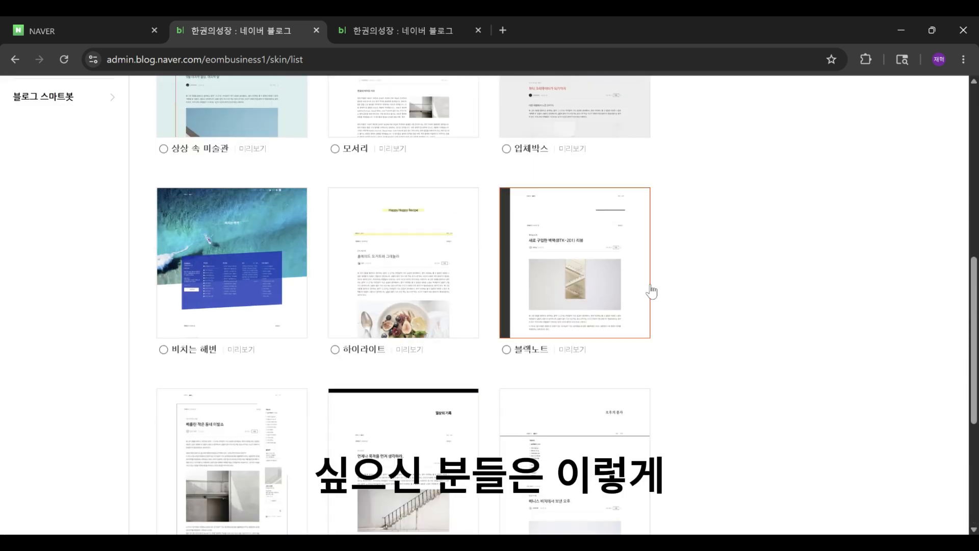
left_click(603, 282)
scroll(423, 327, "down", 18)
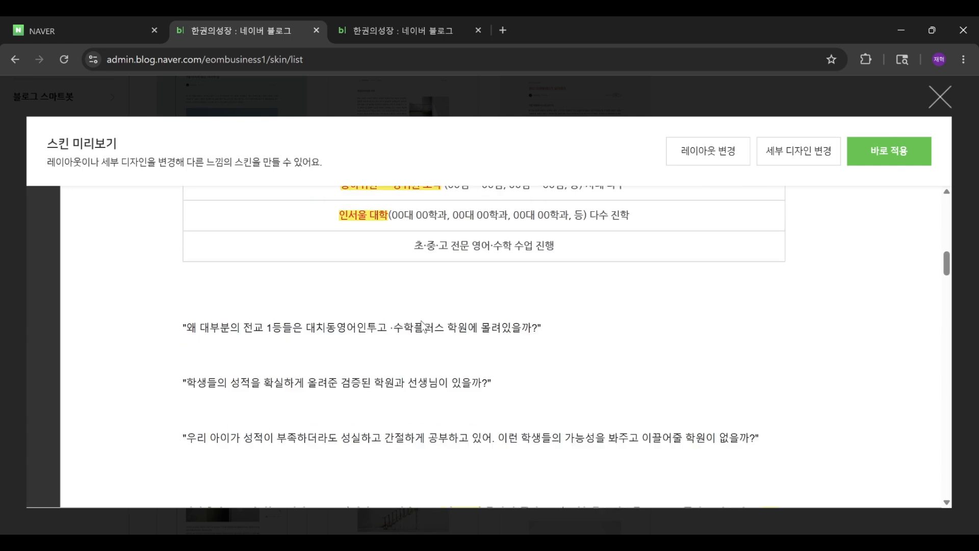
scroll(535, 314, "up", 10)
scroll(577, 316, "up", 5)
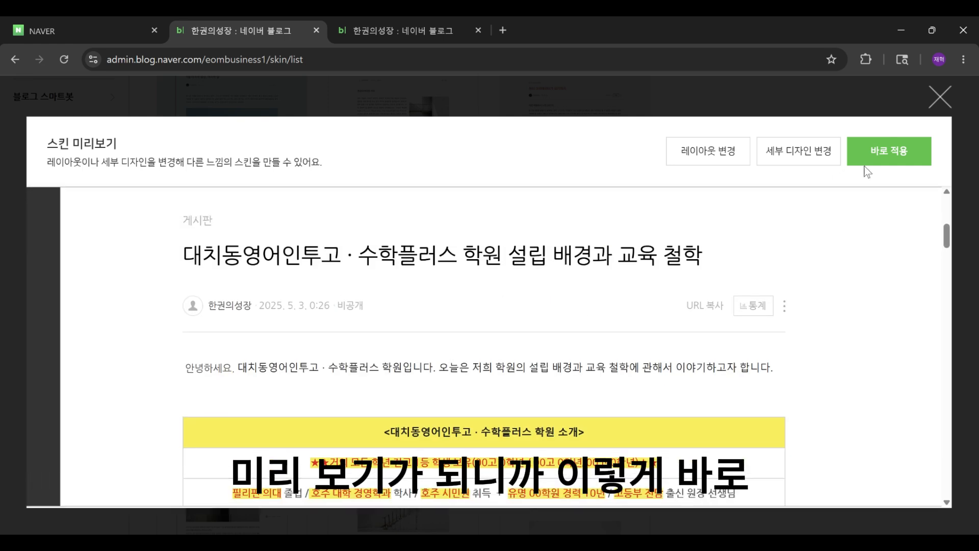
left_click(941, 97)
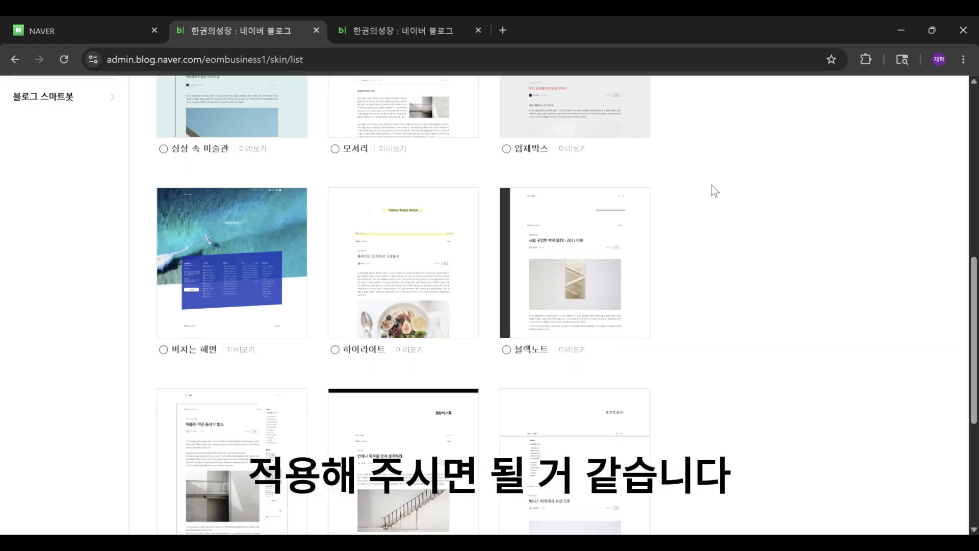
Step: Open the 레이아웃·위젯 설정 page and scroll through the layout editor and widget options
scroll(262, 302, "up", 6)
scroll(190, 259, "down", 1)
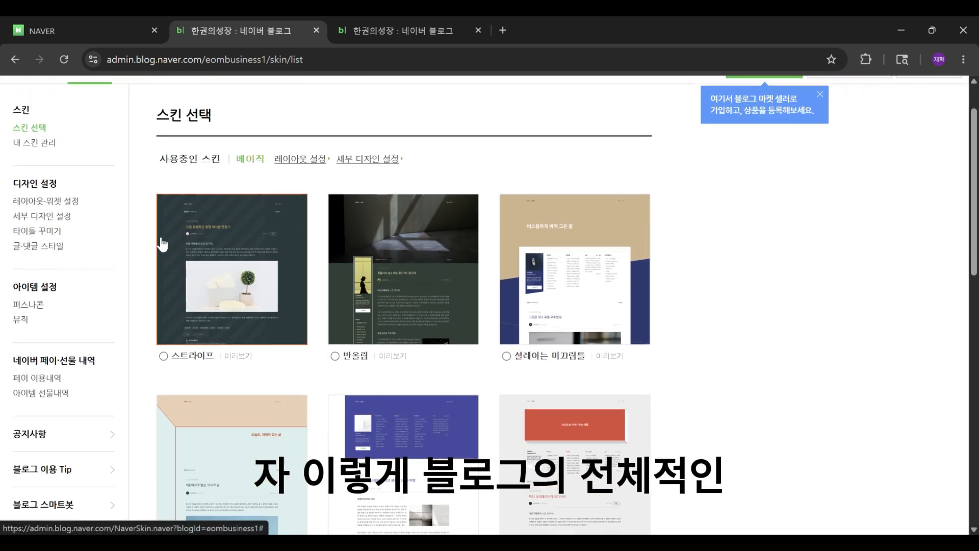
scroll(163, 243, "up", 1)
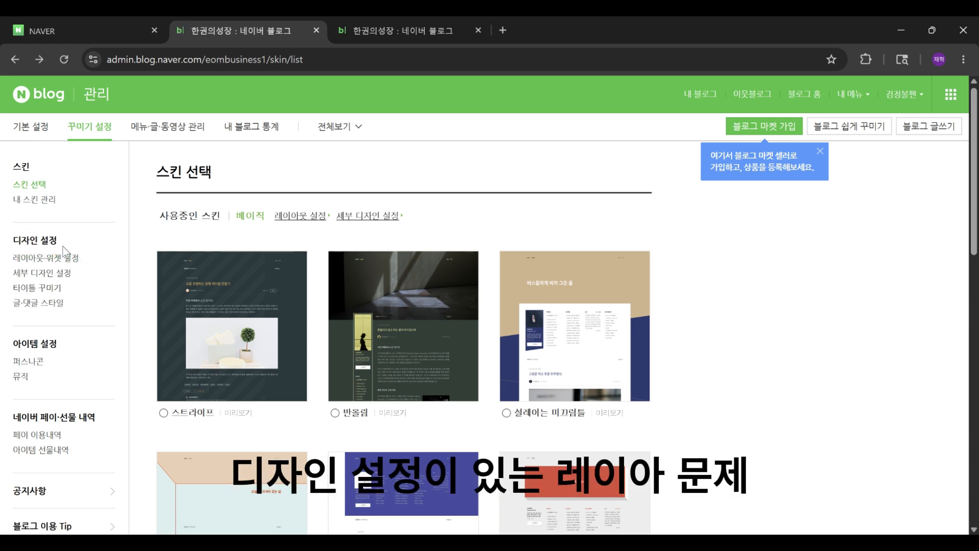
left_click(58, 262)
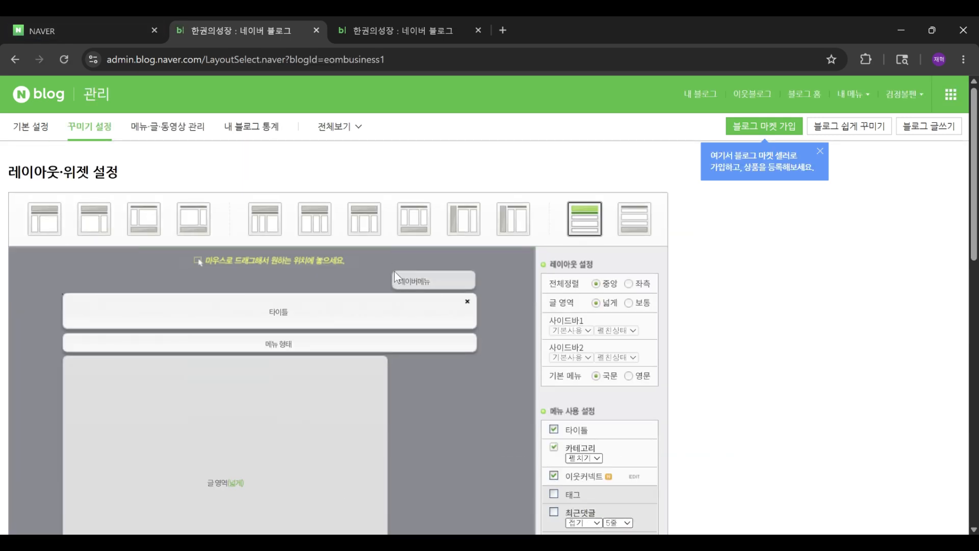
scroll(418, 297, "down", 3)
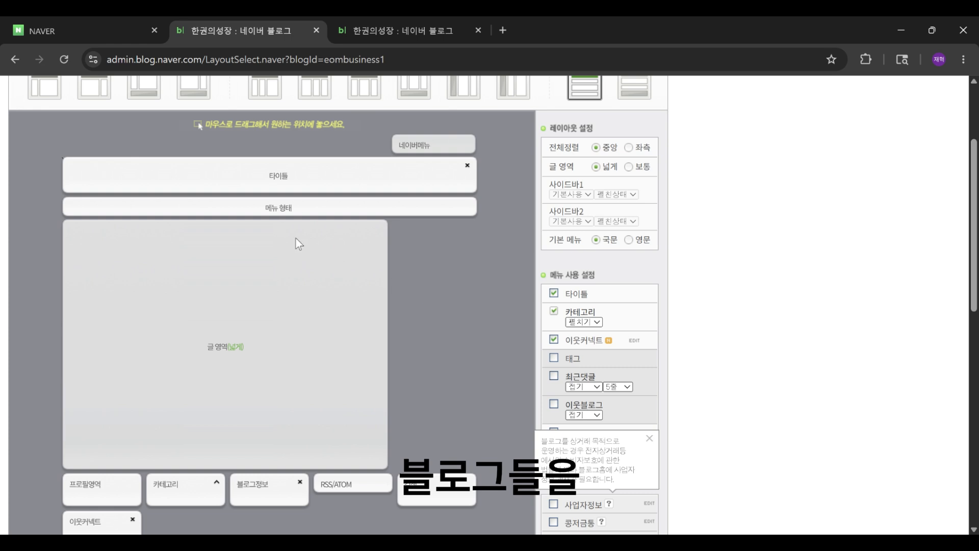
scroll(356, 327, "down", 5)
scroll(418, 317, "up", 5)
scroll(427, 369, "down", 10)
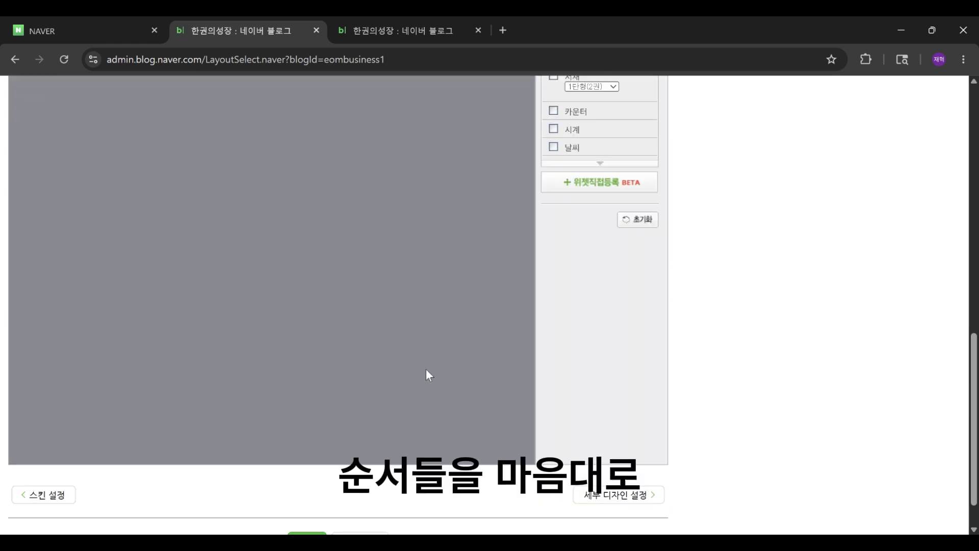
scroll(427, 369, "up", 3)
Step: Try moving the 메뉴 형태 block above the 타이틀 block in the layout, then move it back
left_click_drag(260, 182, 358, 176)
scroll(356, 170, "up", 6)
left_click_drag(312, 264, 284, 327)
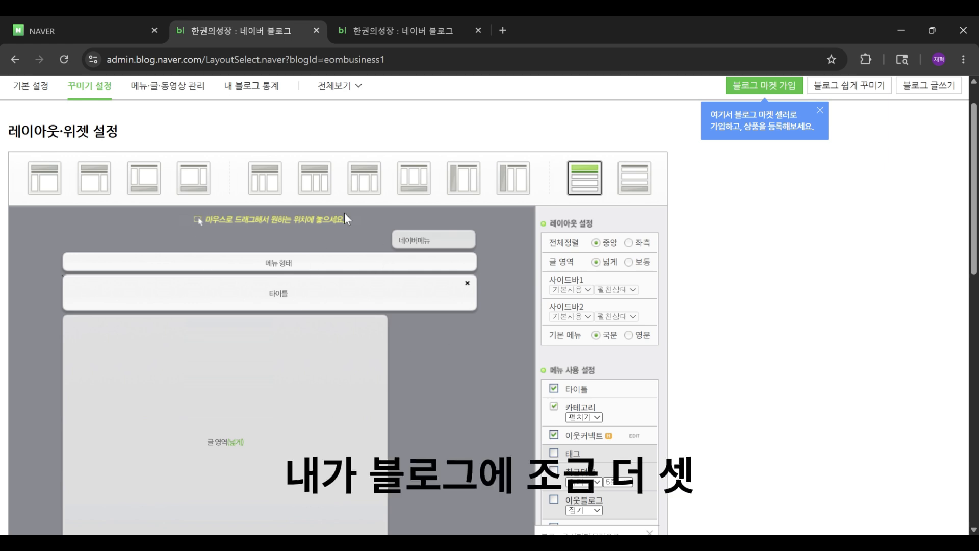
left_click_drag(276, 259, 260, 296)
scroll(312, 242, "down", 1)
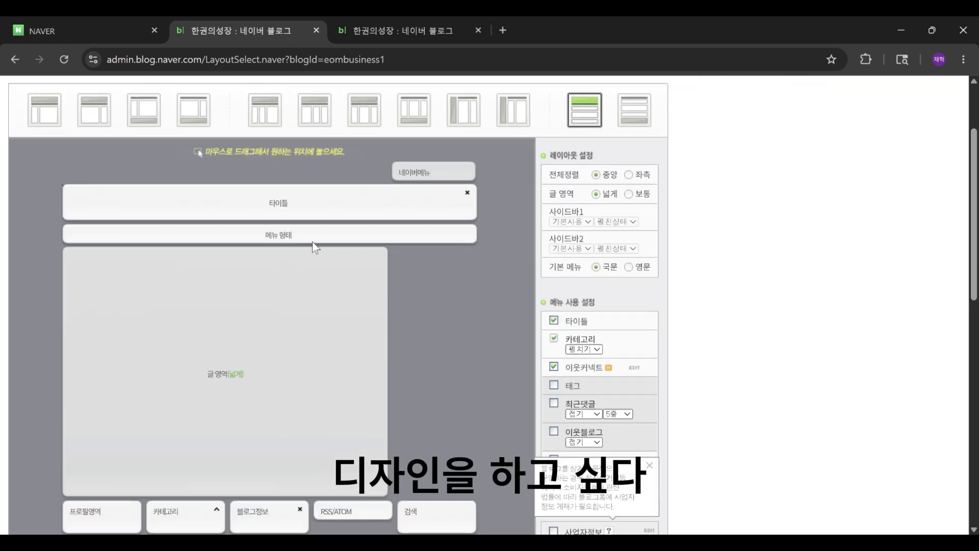
Step: Switch the layout to the three-column type with sidebars on both sides of the post area
scroll(312, 241, "up", 3)
left_click(315, 219)
left_click(555, 195)
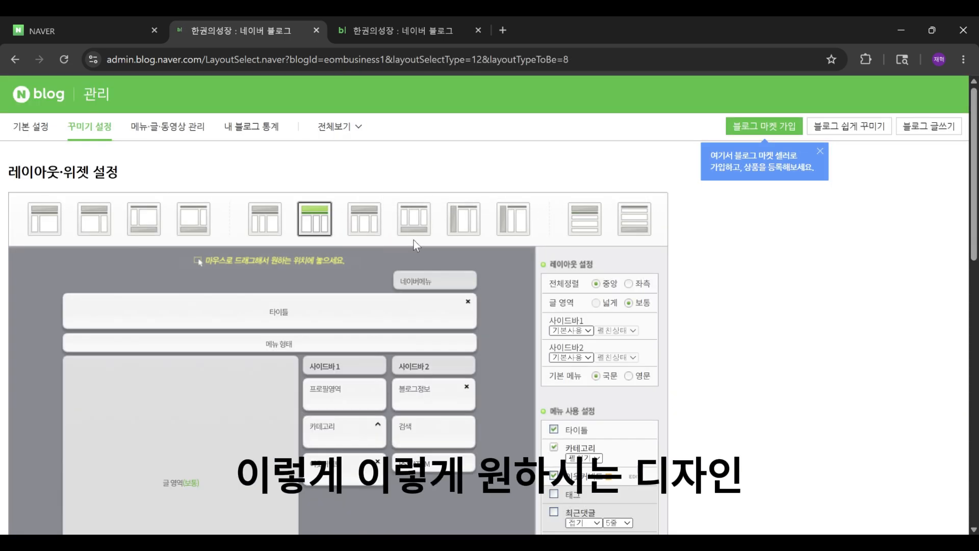
left_click(414, 219)
left_click(554, 196)
scroll(265, 286, "down", 3)
scroll(275, 286, "up", 1)
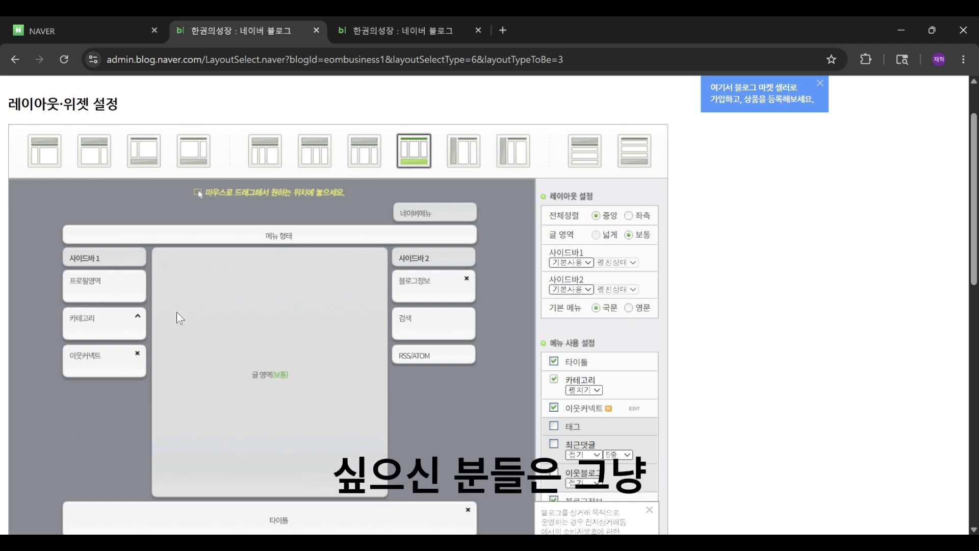
Step: Close the business-info tip and enable the 지도, 서재, 카운터 and 시계 widgets
scroll(320, 301, "down", 1)
scroll(392, 250, "up", 2)
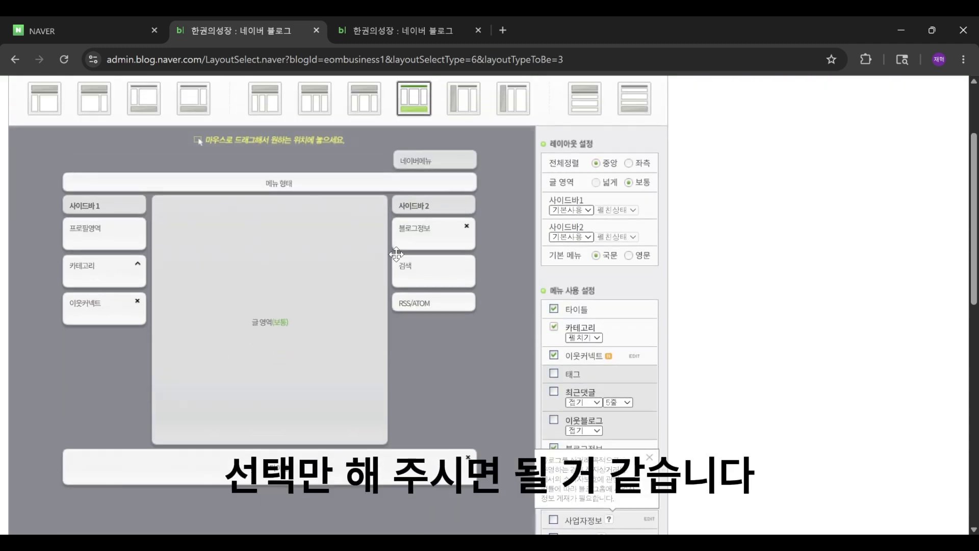
scroll(545, 253, "down", 3)
scroll(567, 280, "down", 2)
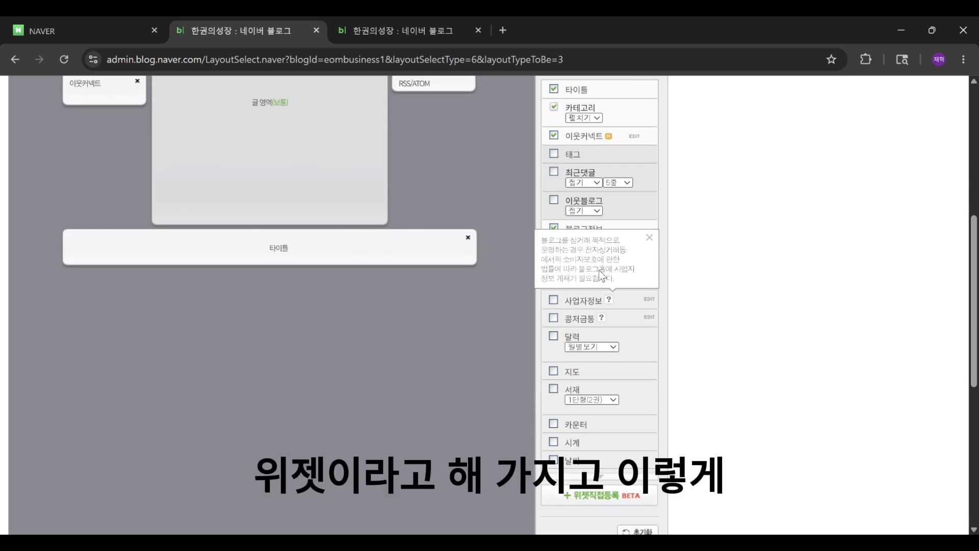
left_click(649, 238)
scroll(553, 318, "down", 2)
left_click(554, 303)
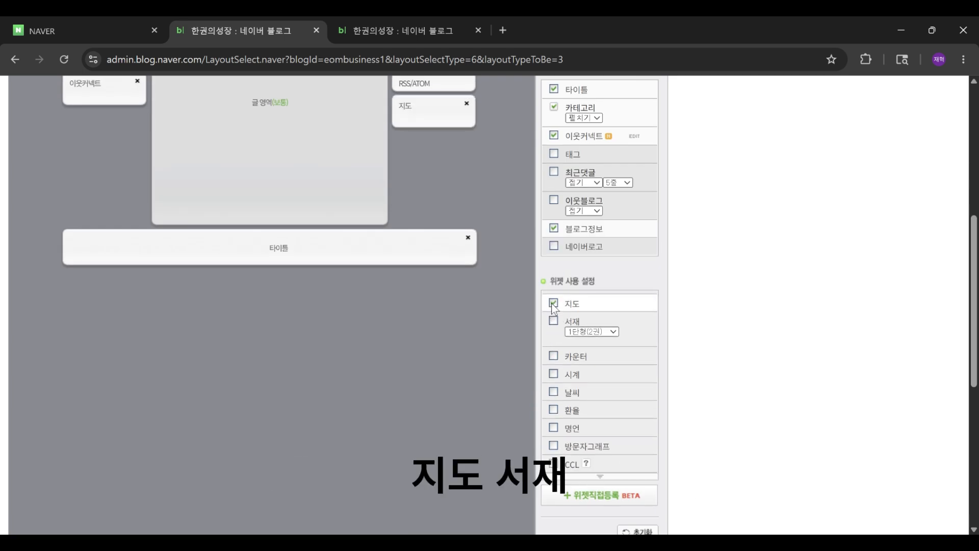
left_click(554, 320)
left_click(554, 355)
left_click(554, 374)
Step: Move the 지도 widget block into the first sidebar below 카테고리
scroll(554, 377, "up", 3)
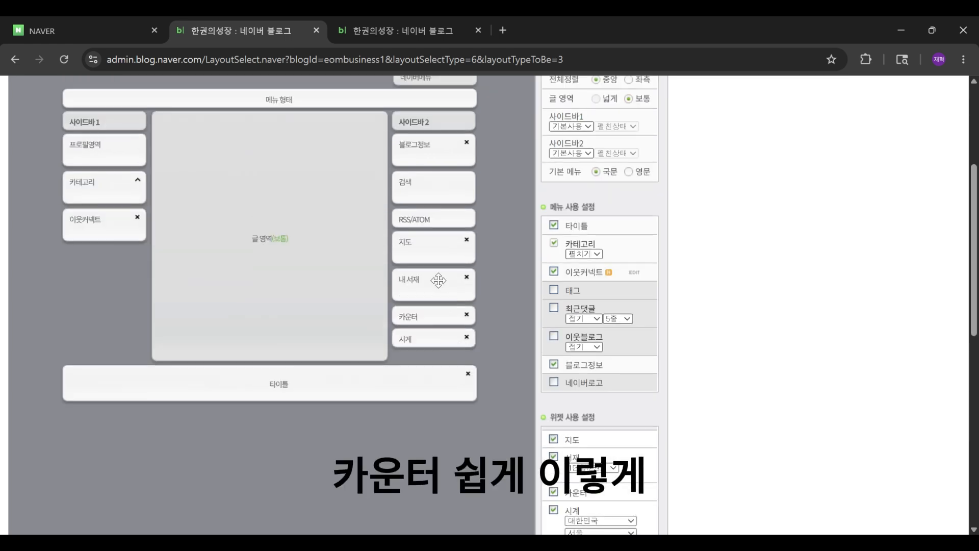
left_click_drag(433, 250, 123, 219)
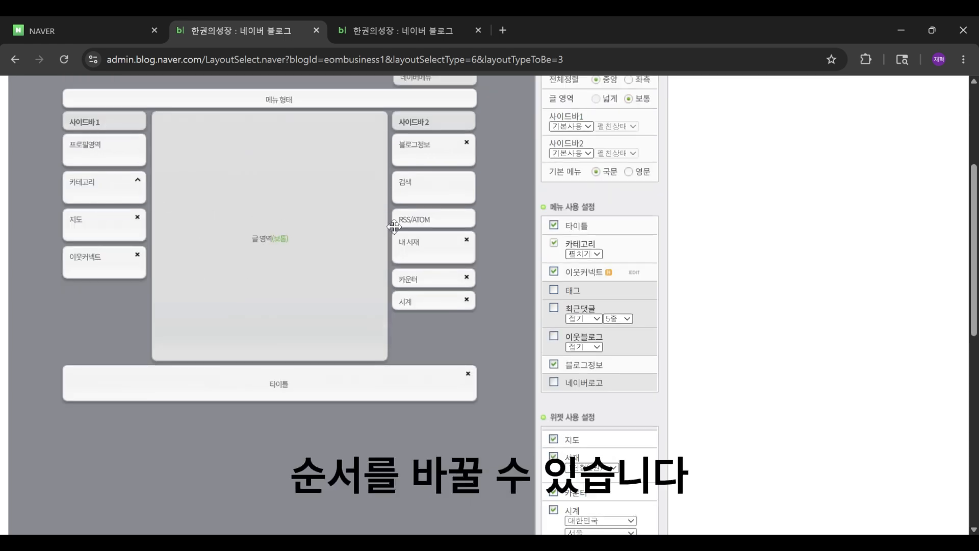
Step: Disable the 지도, 서재 and 카운터 widgets again
scroll(636, 232, "down", 6)
scroll(635, 232, "up", 5)
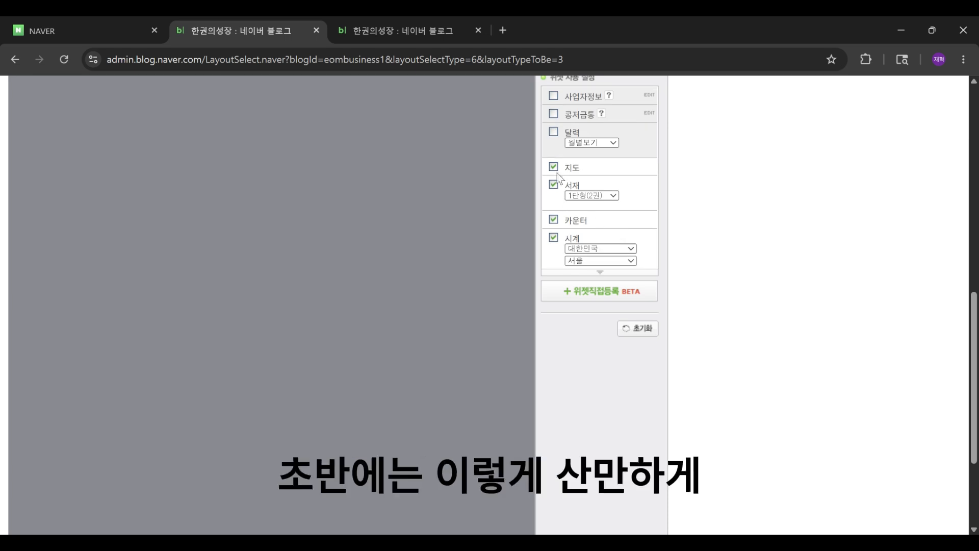
left_click(553, 303)
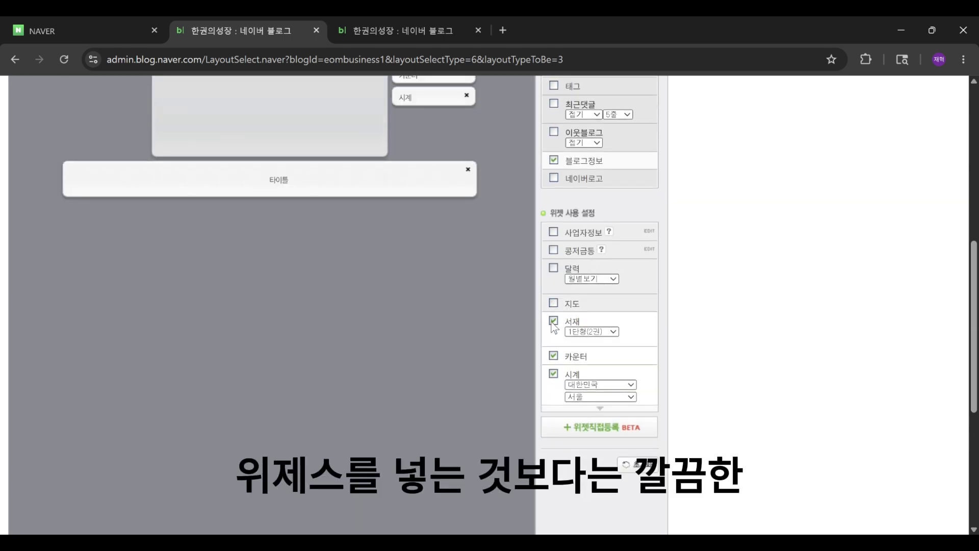
left_click(554, 321)
left_click(553, 356)
Step: Turn off the 이웃커넥트 menu so only 타이틀, 카테고리 and 블로그정보 stay on
scroll(623, 327, "up", 6)
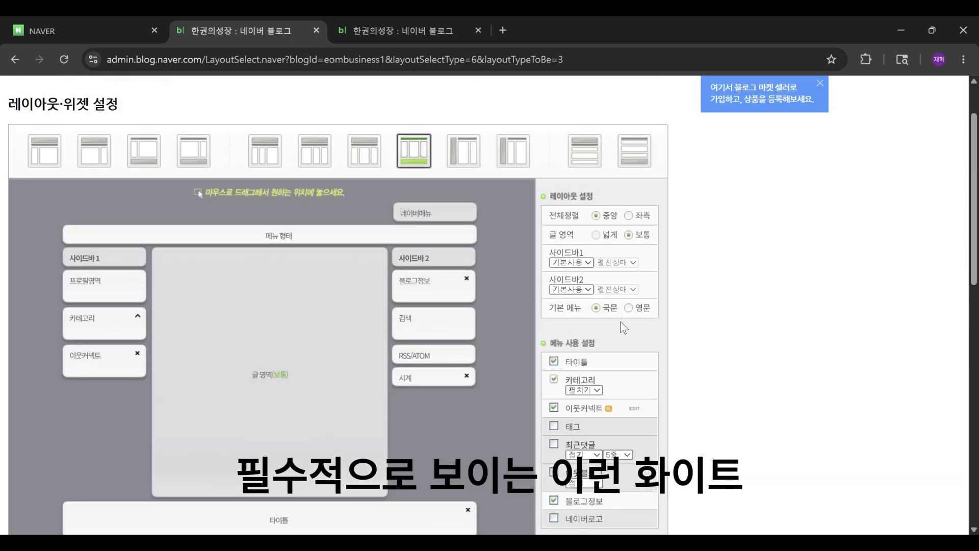
scroll(623, 327, "down", 3)
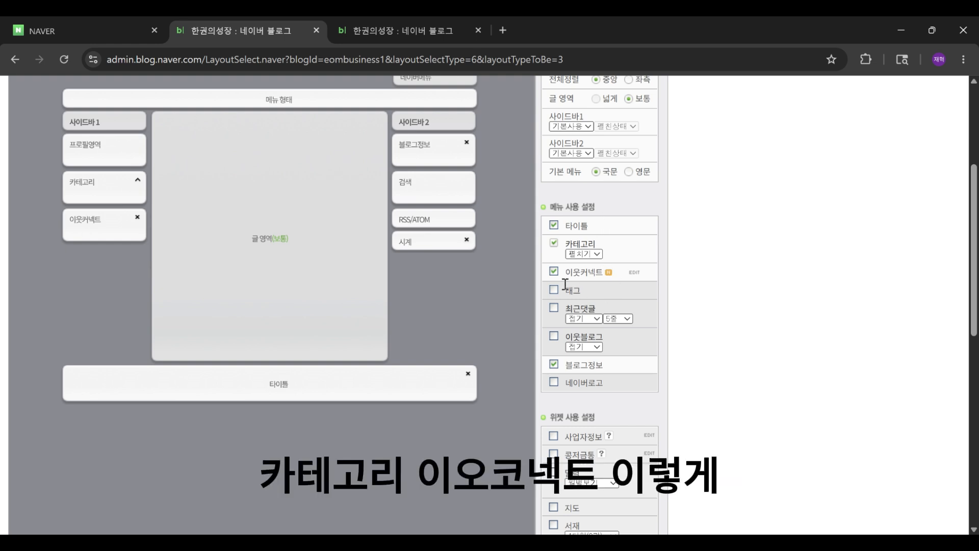
left_click(553, 271)
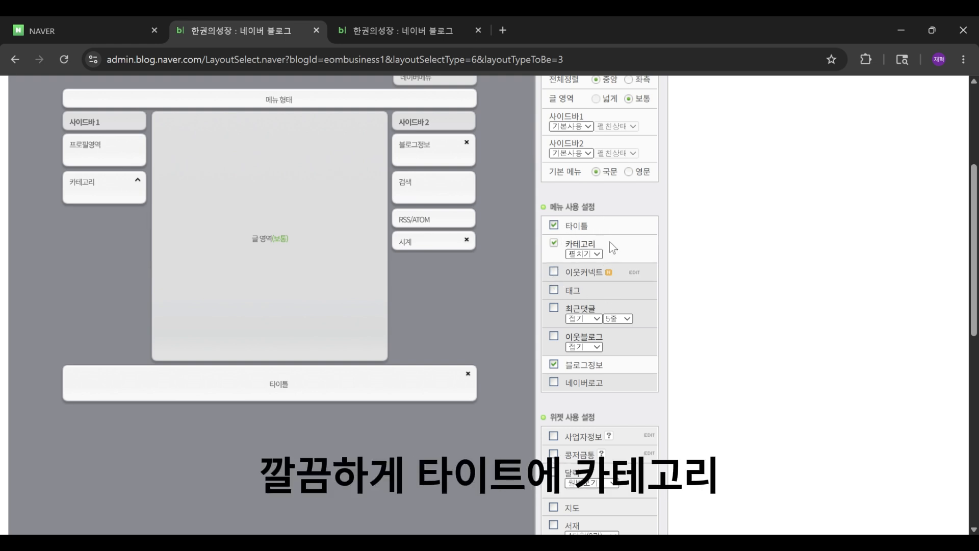
left_click(598, 254)
left_click(612, 253)
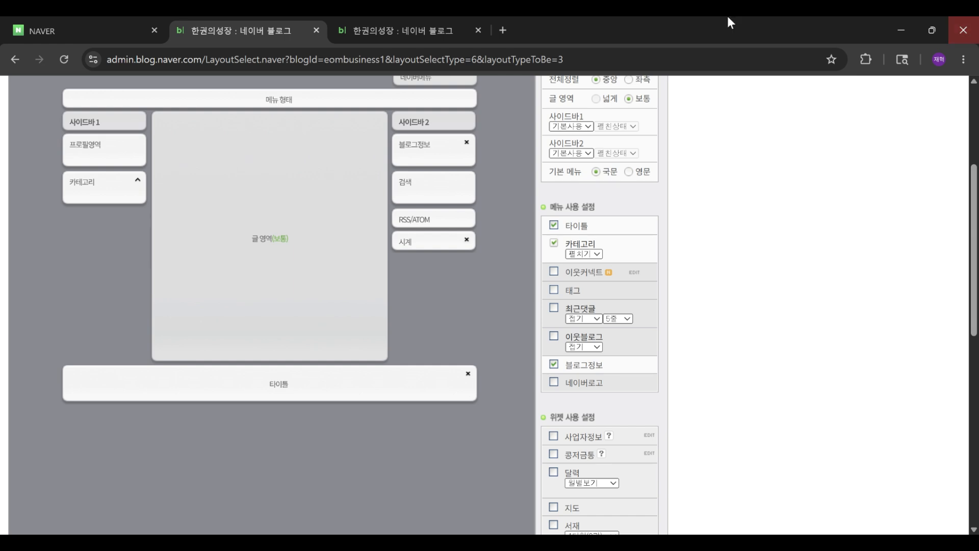
Step: Open the 사업자정보 widget settings form and cancel it
scroll(561, 329, "down", 4)
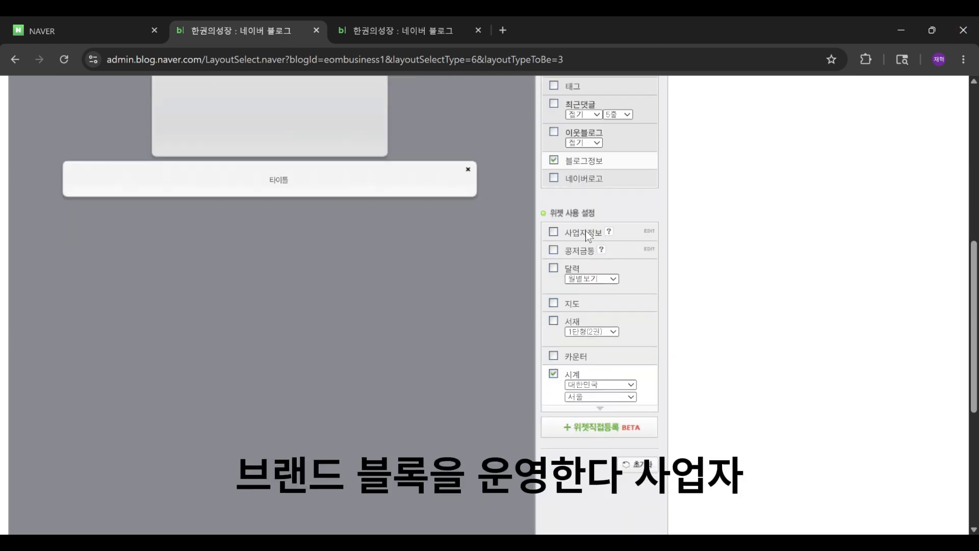
left_click(555, 233)
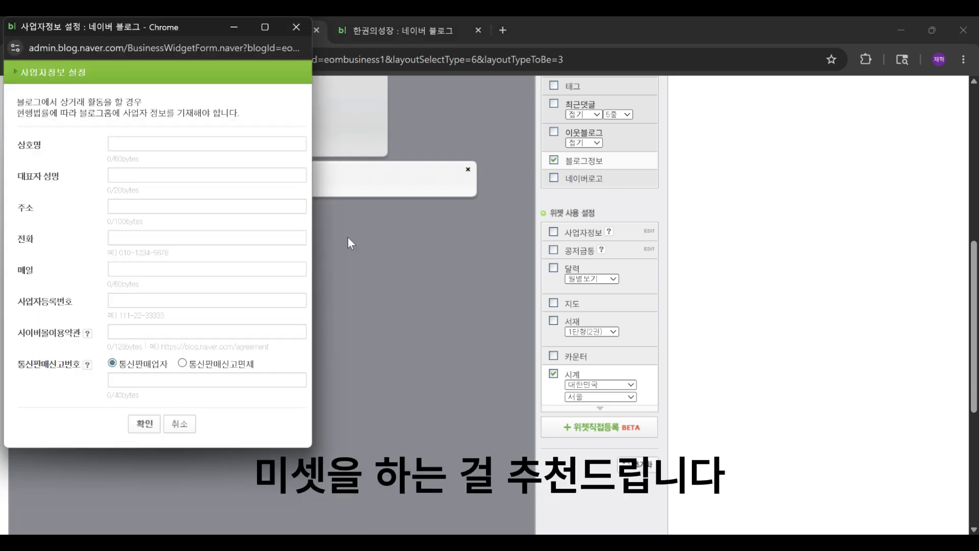
left_click(178, 430)
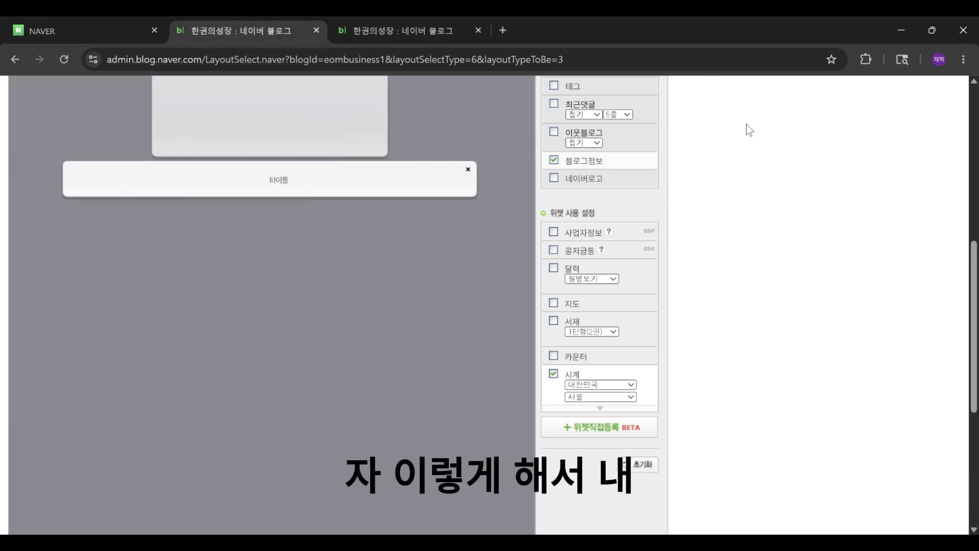
Step: Preview the layout in a new window and close it
scroll(428, 422, "down", 5)
left_click(346, 505)
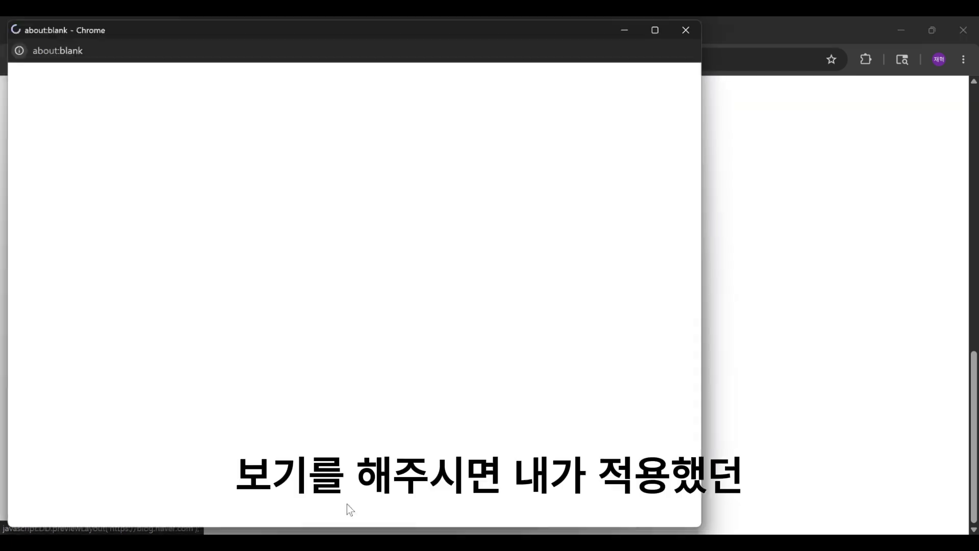
scroll(506, 277, "down", 10)
key("ctrl+w")
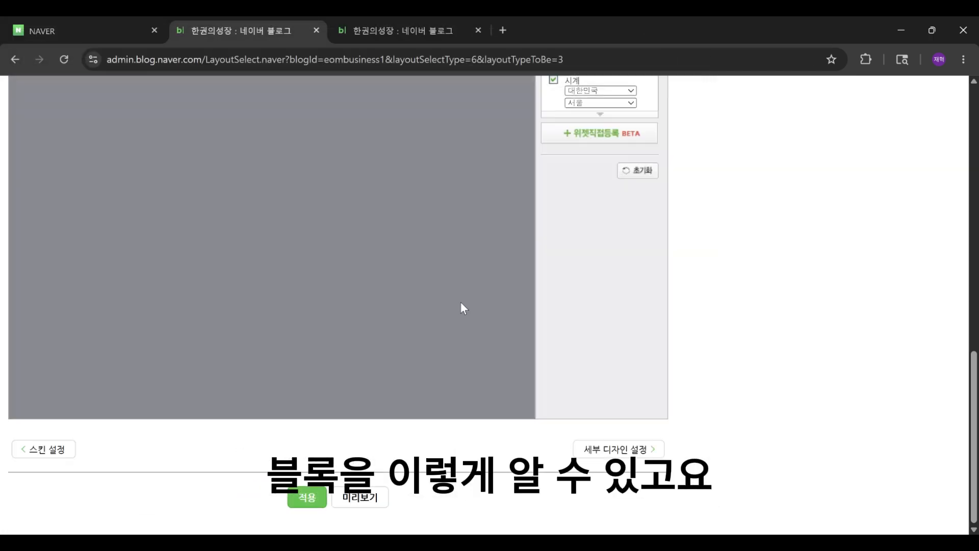
Step: Open the 상단메뉴 설정 page under 메뉴·글·동영상 관리
scroll(388, 398, "up", 10)
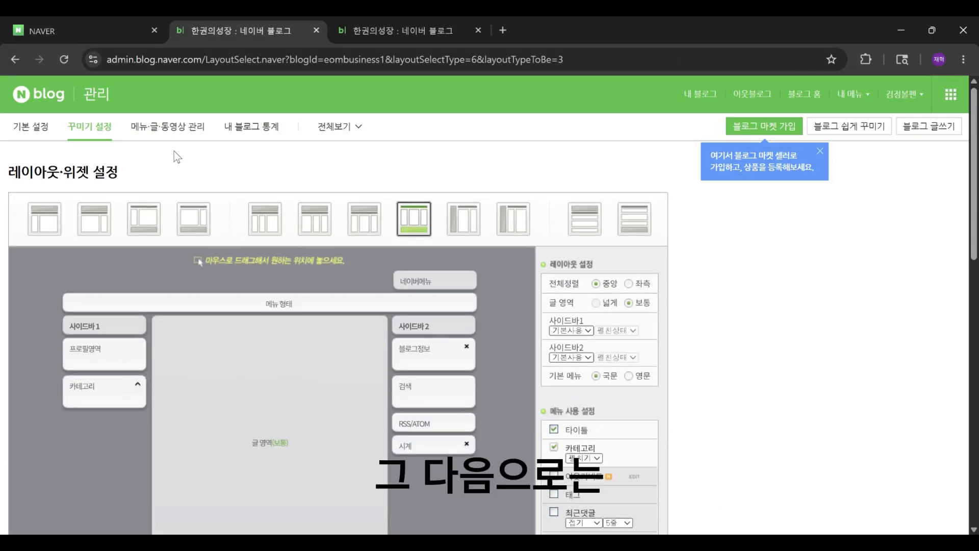
left_click(169, 126)
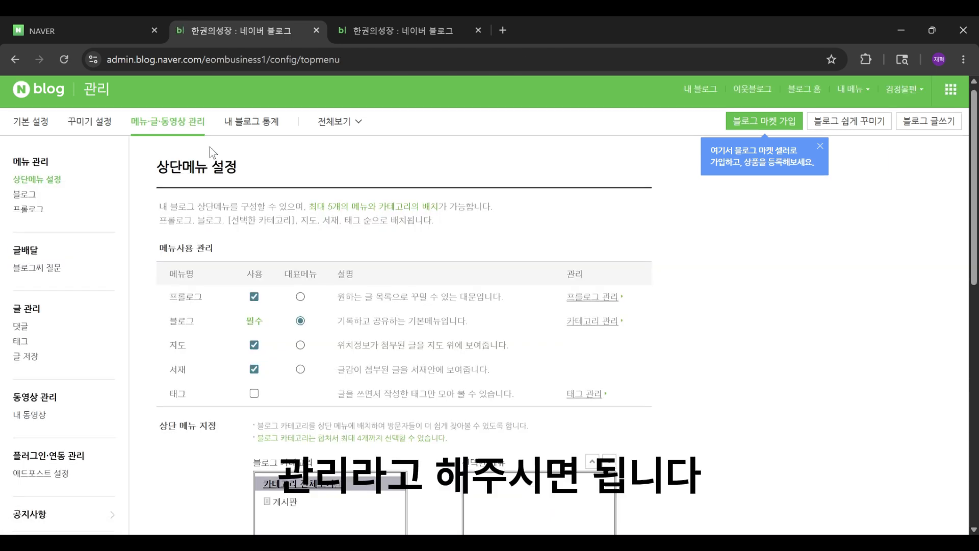
scroll(174, 182, "down", 1)
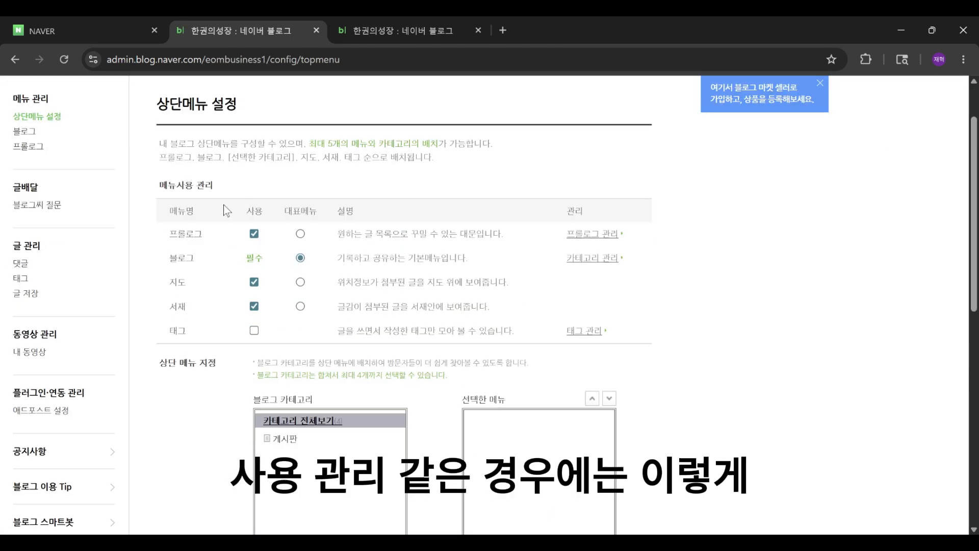
Step: View the blog's 프롤로그 and 블로그 menus in the other tab and review the menu usage table
left_click(412, 41)
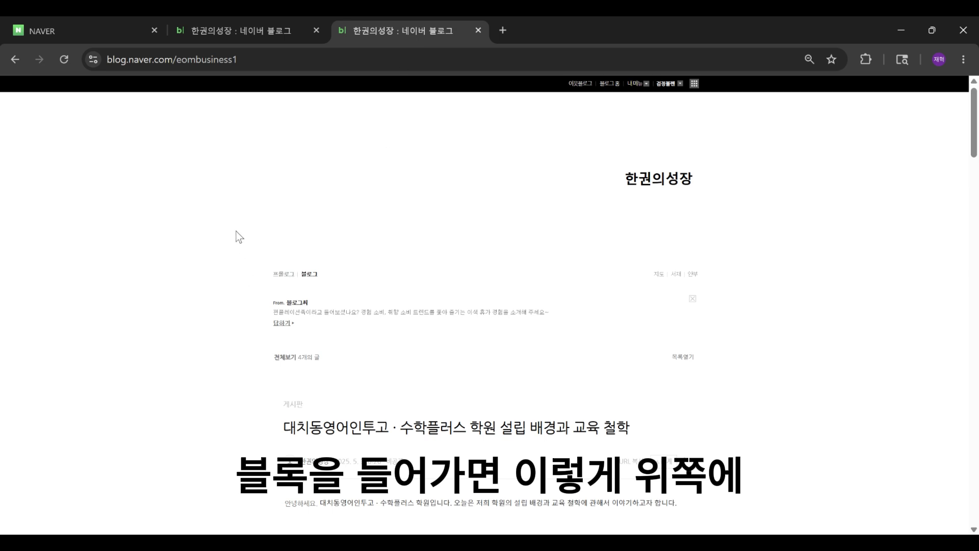
left_click(286, 274)
left_click(314, 249)
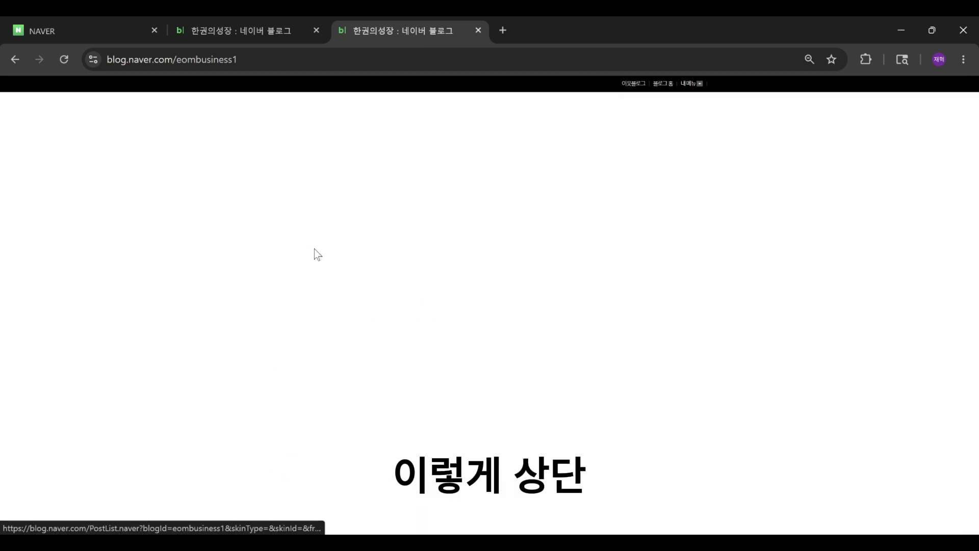
scroll(255, 278, "up", 5)
left_click(248, 36)
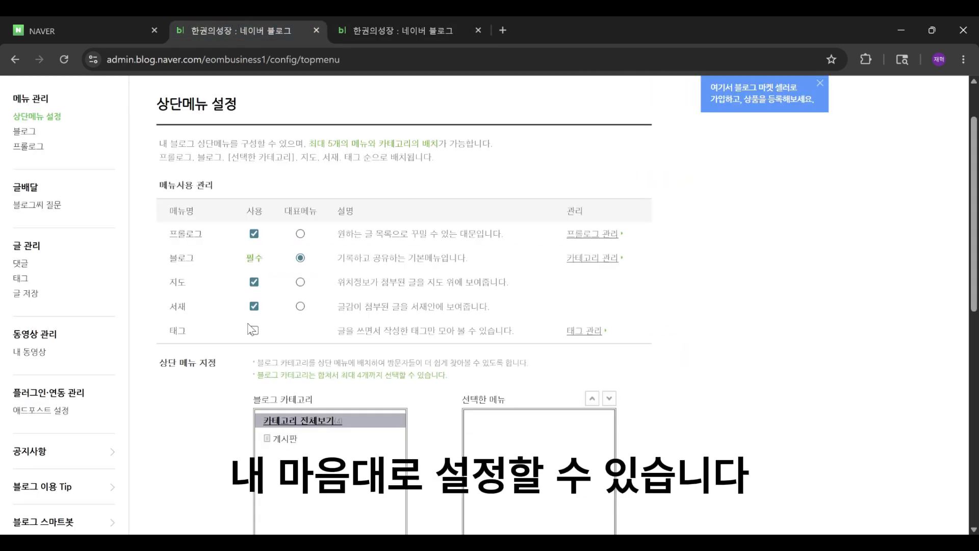
scroll(301, 335, "up", 2)
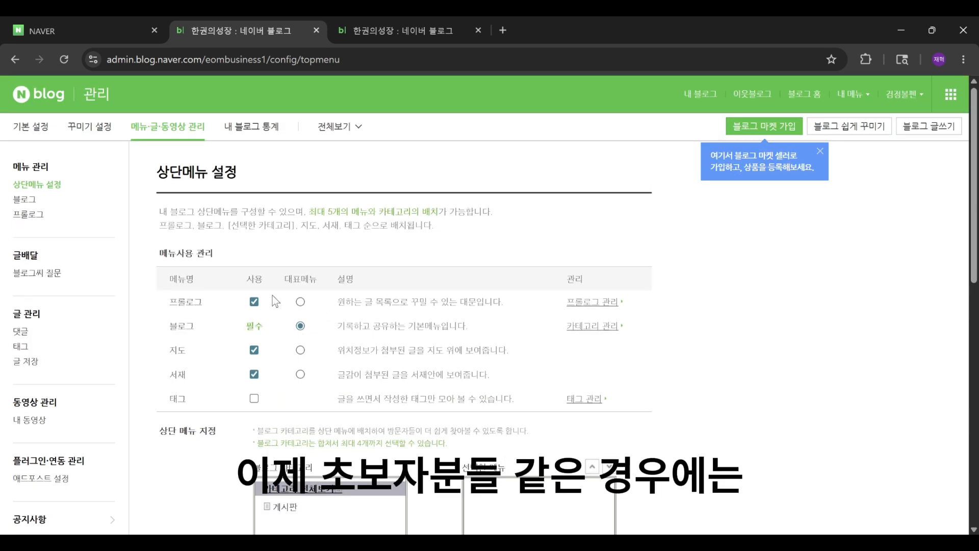
left_click_drag(210, 308, 655, 338)
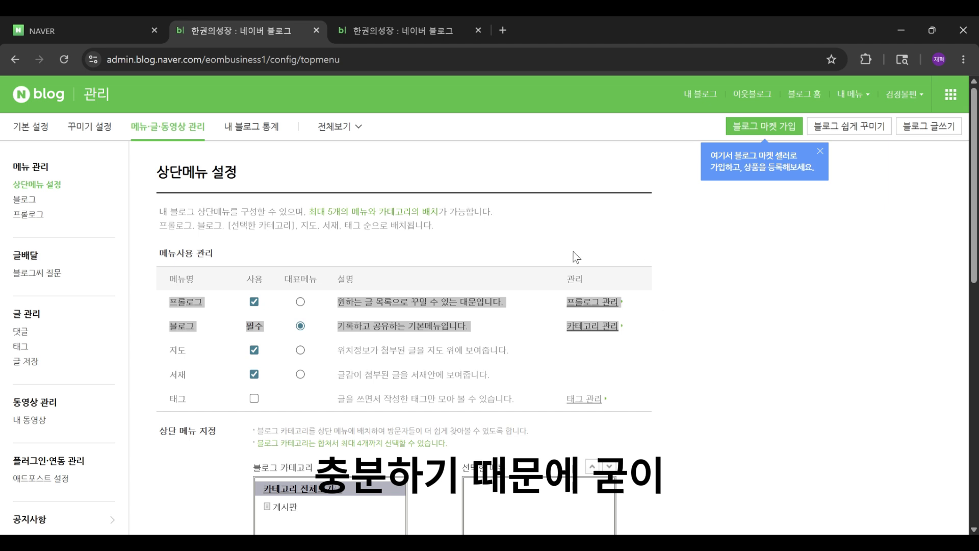
left_click(500, 247)
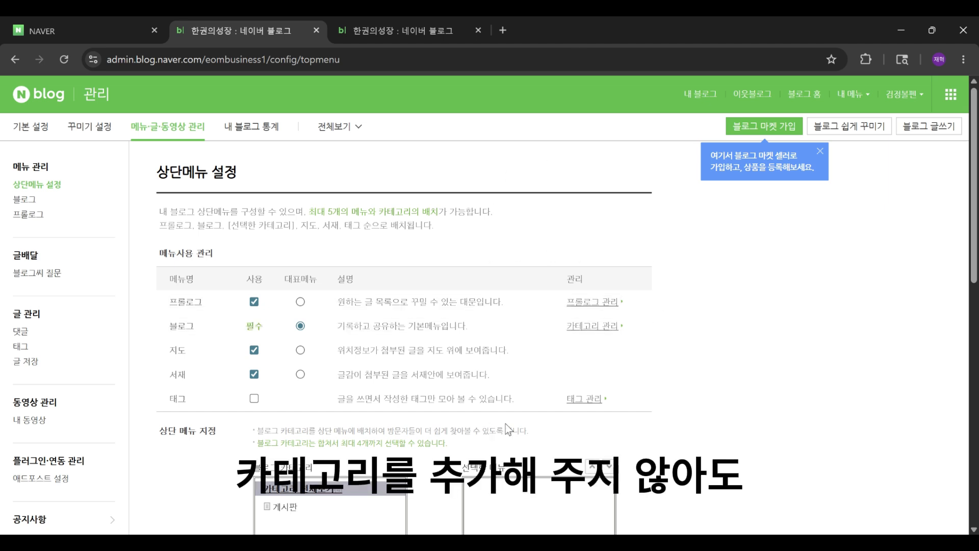
Step: Open the blog's 블로그 menu, browse the post page, and return to the admin tab
left_click(429, 30)
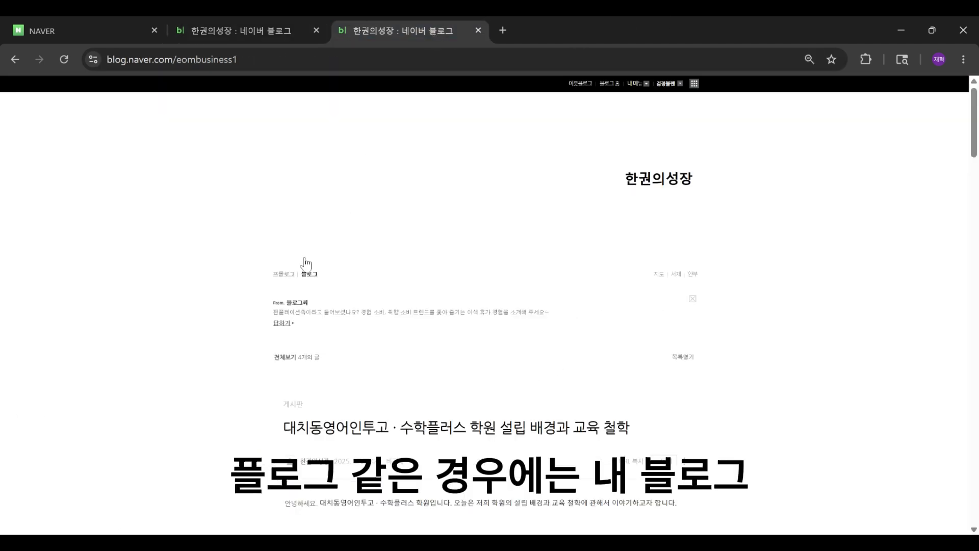
left_click(305, 248)
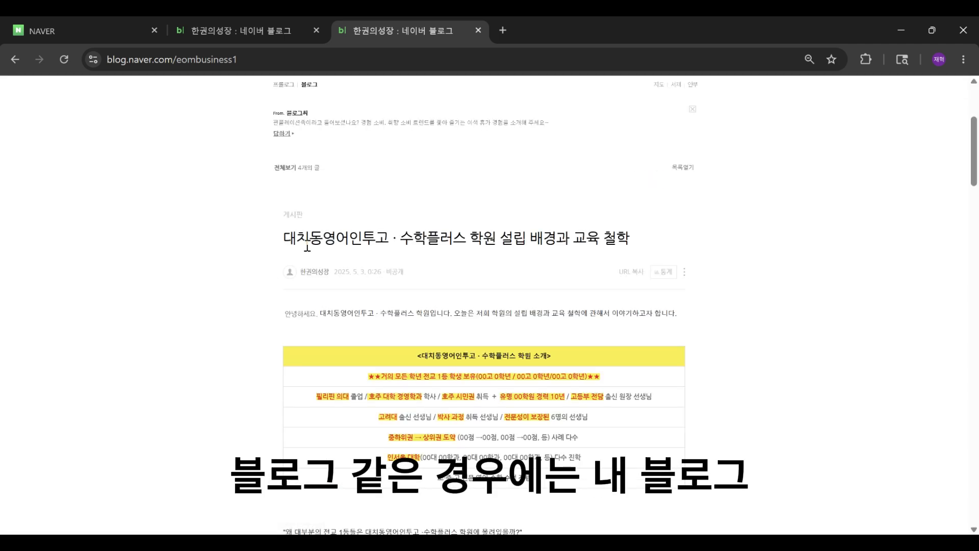
left_click_drag(279, 236, 693, 353)
scroll(693, 353, "down", 7)
left_click(661, 353)
scroll(659, 353, "up", 10)
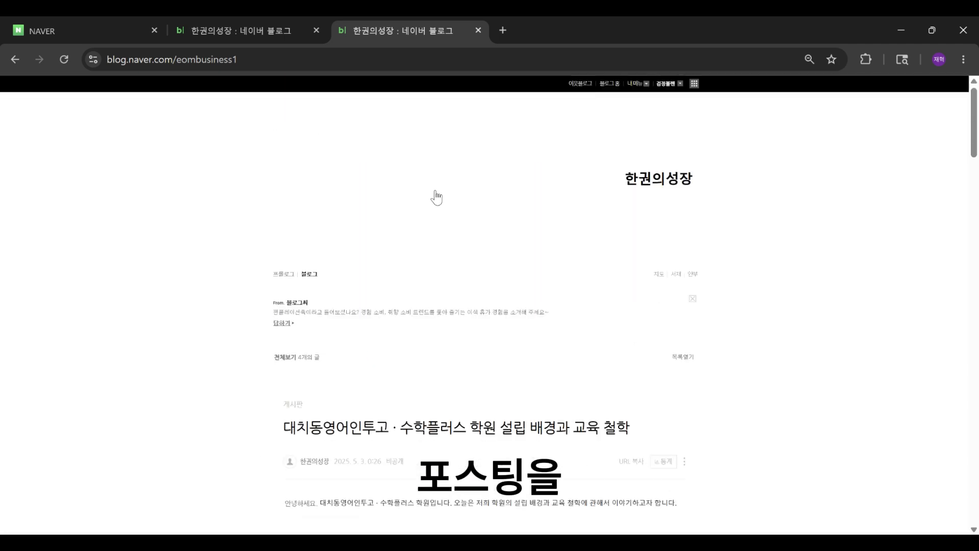
left_click(270, 34)
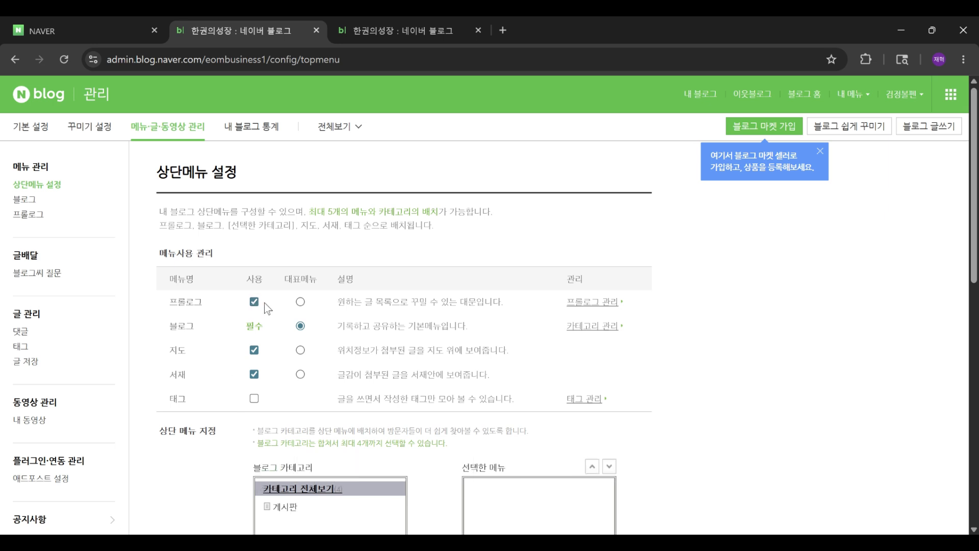
Step: Set 프롤로그 as the representative menu
left_click(301, 302)
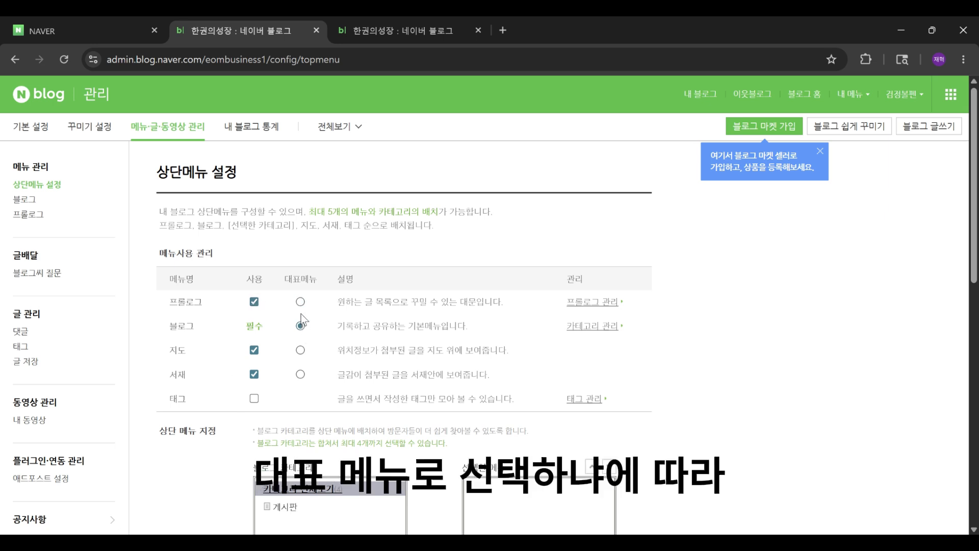
left_click(300, 302)
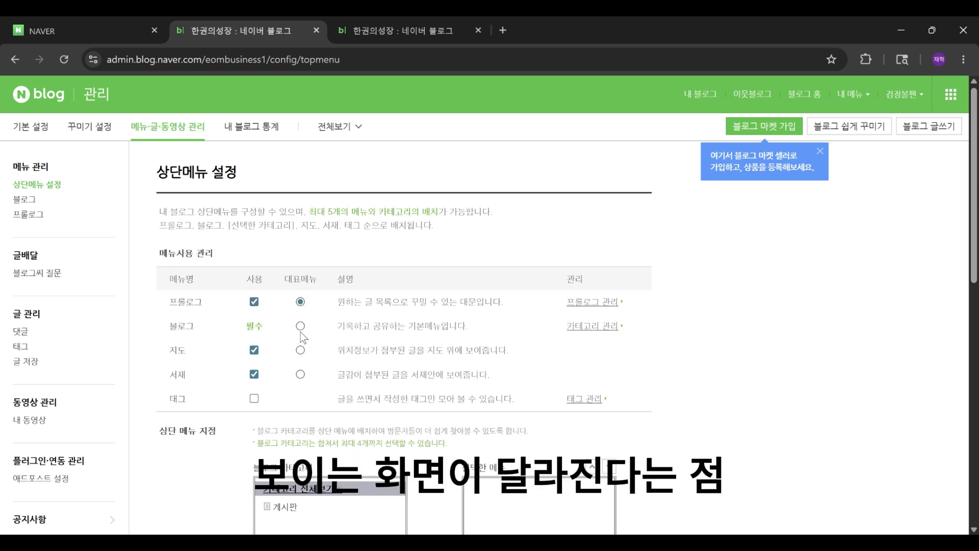
Step: Open the 프롤로그 management page and examine the 글 강조 and 이미지 강조 display types
left_click(581, 304)
scroll(358, 295, "down", 4)
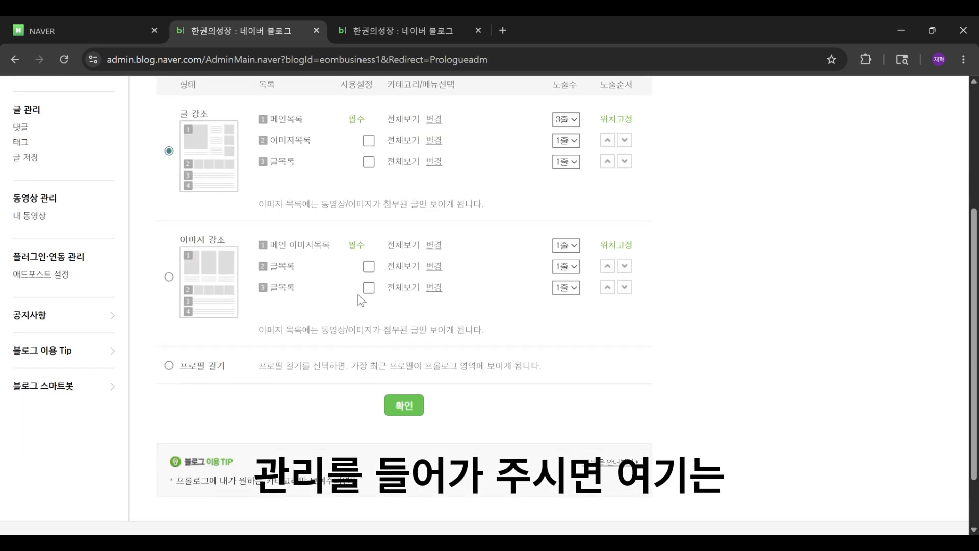
scroll(358, 295, "up", 2)
left_click_drag(179, 249, 236, 276)
left_click_drag(187, 379, 256, 446)
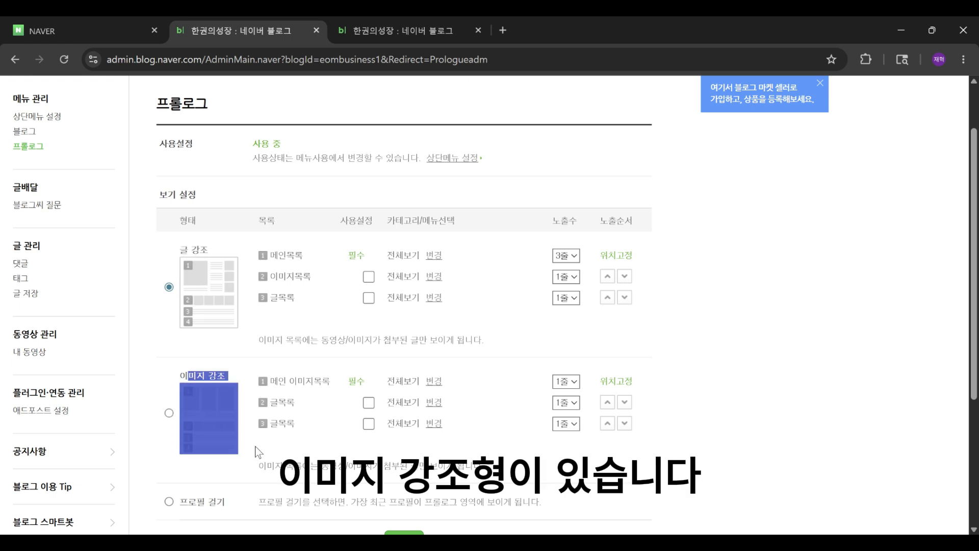
Step: Compare the 글 강조 and 이미지 강조 prologue layouts and their list rows
left_click(258, 452)
left_click_drag(177, 240, 360, 341)
left_click(644, 321)
left_click(161, 240)
left_click(360, 340)
scroll(306, 331, "down", 1)
left_click_drag(176, 306, 210, 295)
left_click(660, 387)
left_click(183, 307)
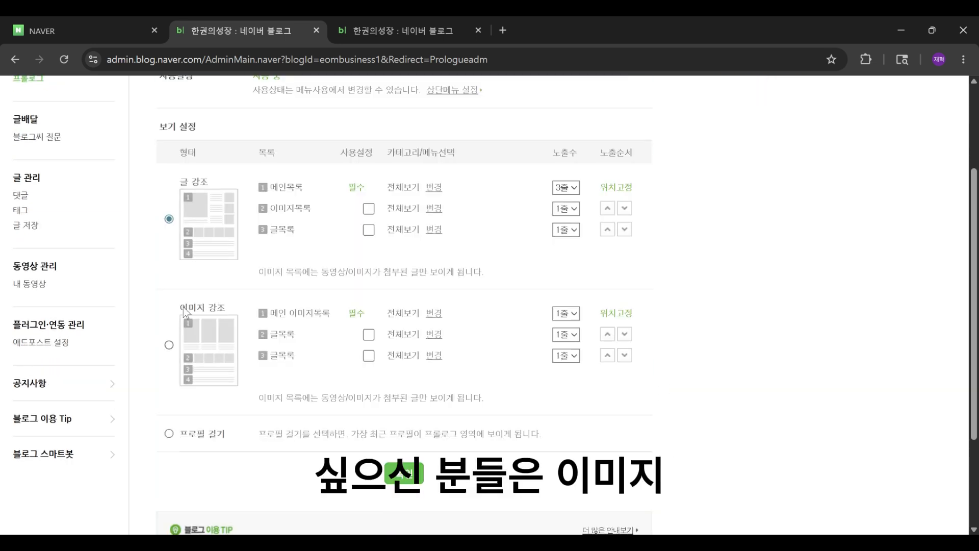
scroll(431, 268, "up", 2)
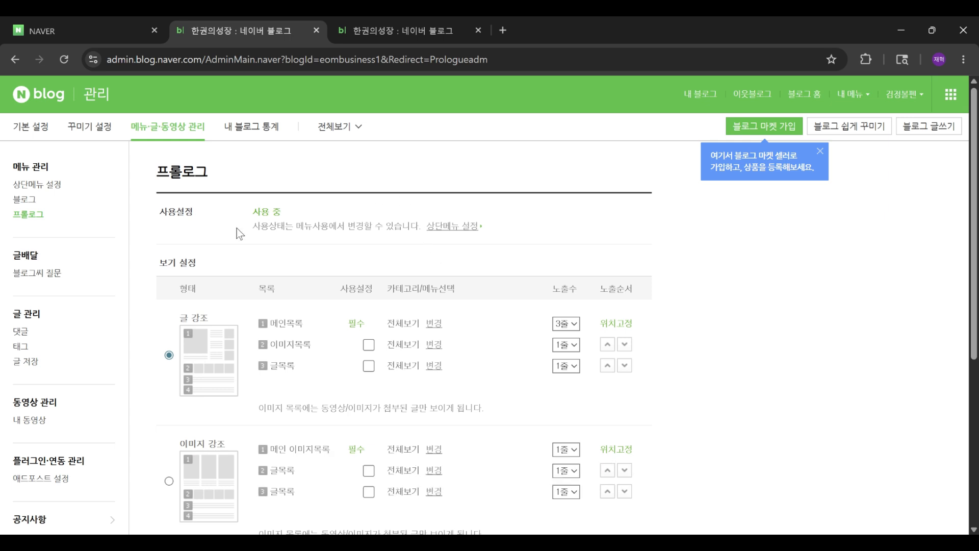
Step: Open the top menu settings page and review the 상단 메뉴 지정 category lists
left_click(37, 185)
scroll(273, 277, "down", 4)
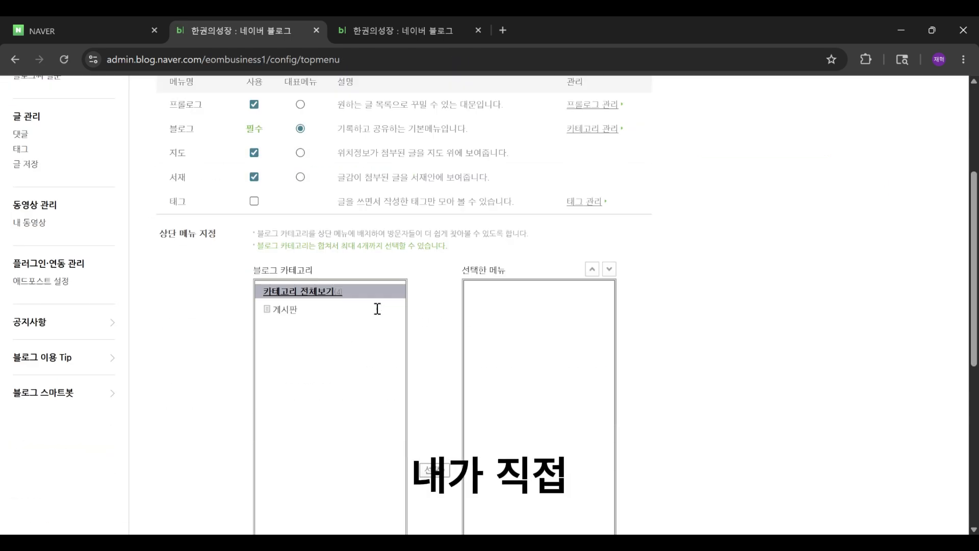
scroll(320, 262, "up", 4)
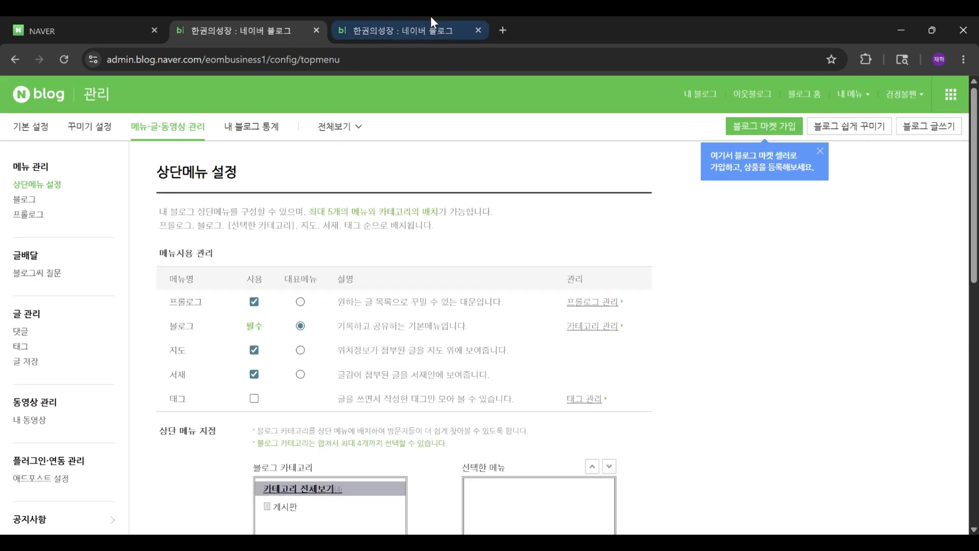
left_click(431, 28)
left_click(269, 29)
scroll(291, 265, "down", 4)
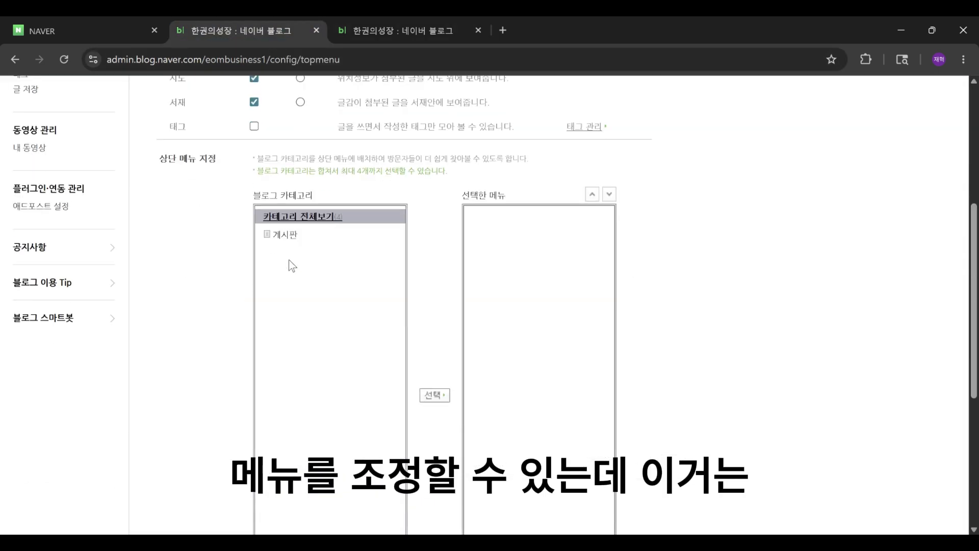
Step: Preview the blog's top menu bar and close the preview window
left_click_drag(267, 158, 451, 170)
double_click(263, 159)
left_click(242, 169)
left_click(451, 170)
scroll(339, 186, "down", 8)
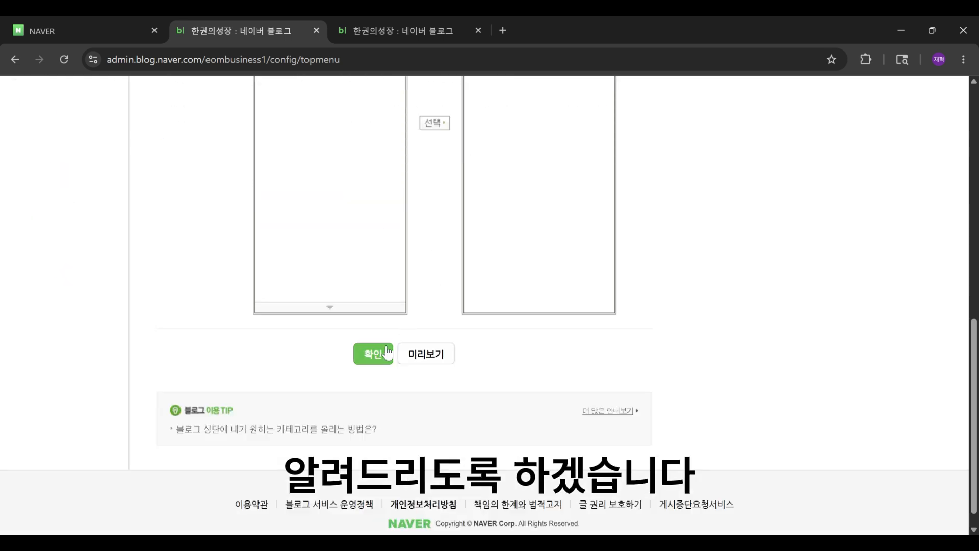
scroll(468, 414, "up", 6)
scroll(469, 415, "down", 4)
left_click(431, 334)
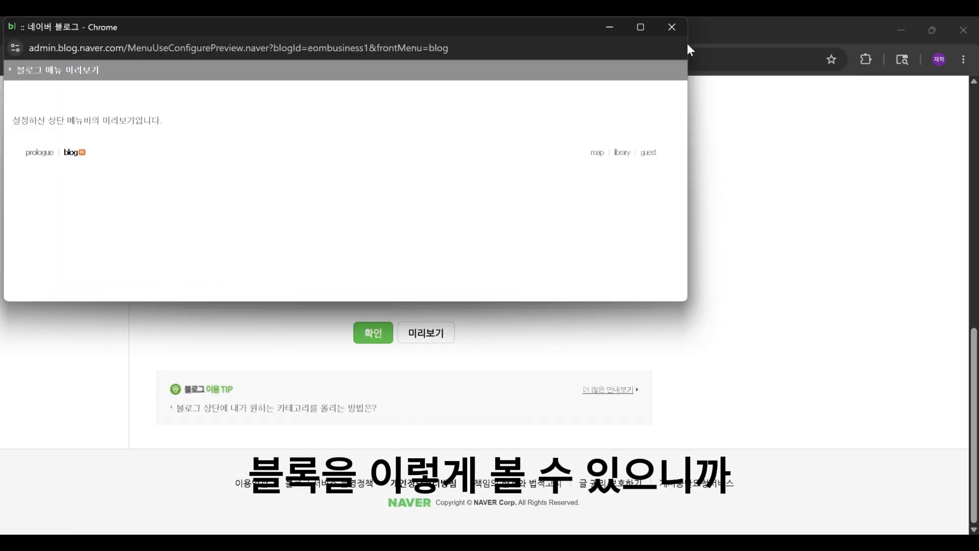
left_click(672, 27)
scroll(615, 508, "up", 10)
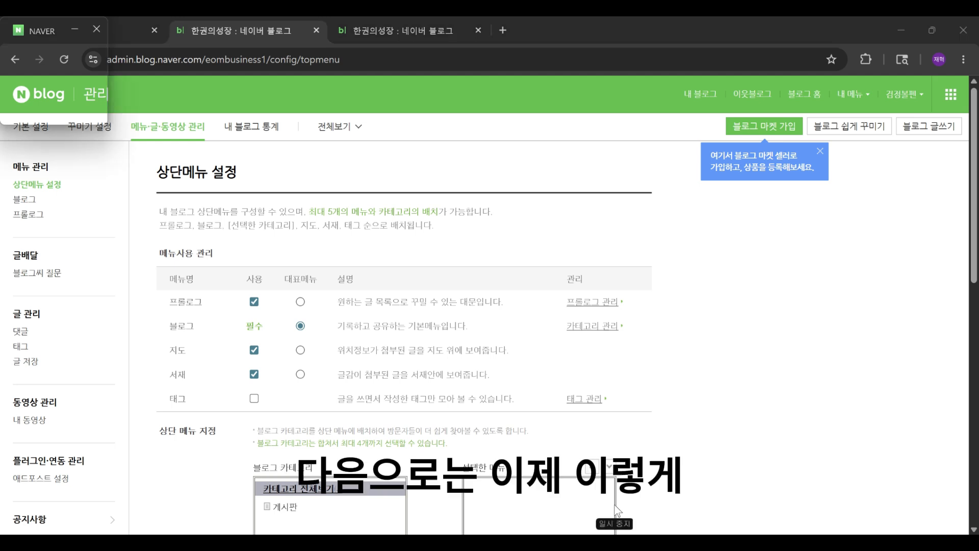
Step: Open the blog category management page, add a new category and delete it again
left_click(23, 201)
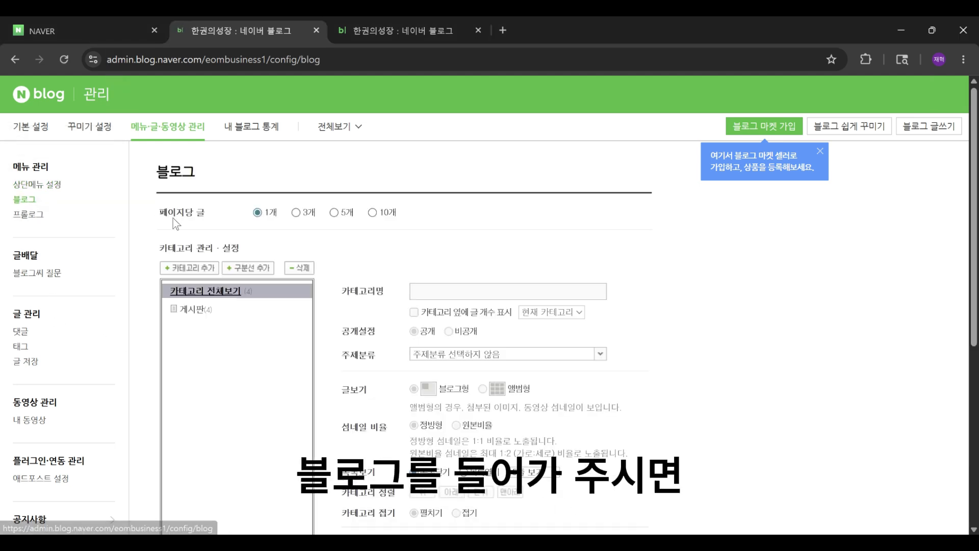
scroll(173, 219, "down", 2)
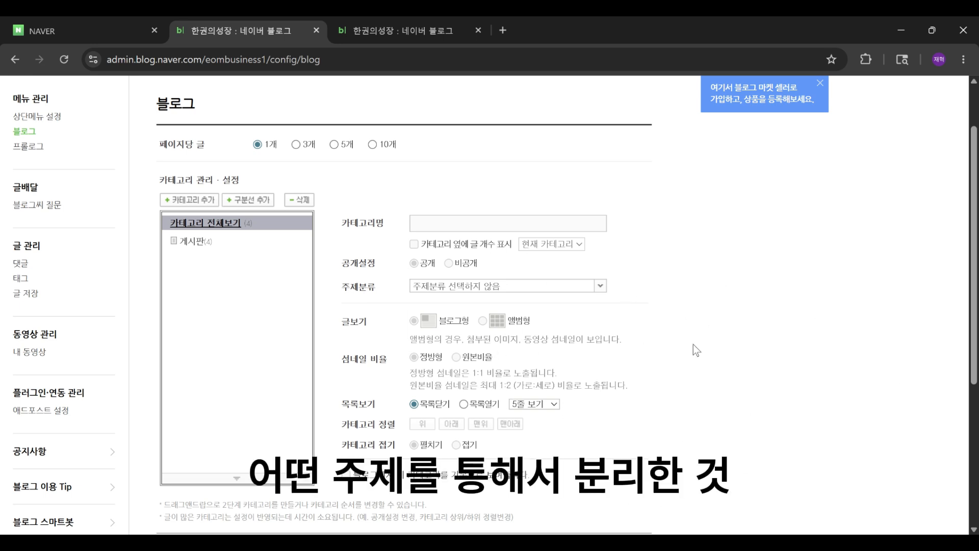
left_click(204, 204)
left_click(301, 180)
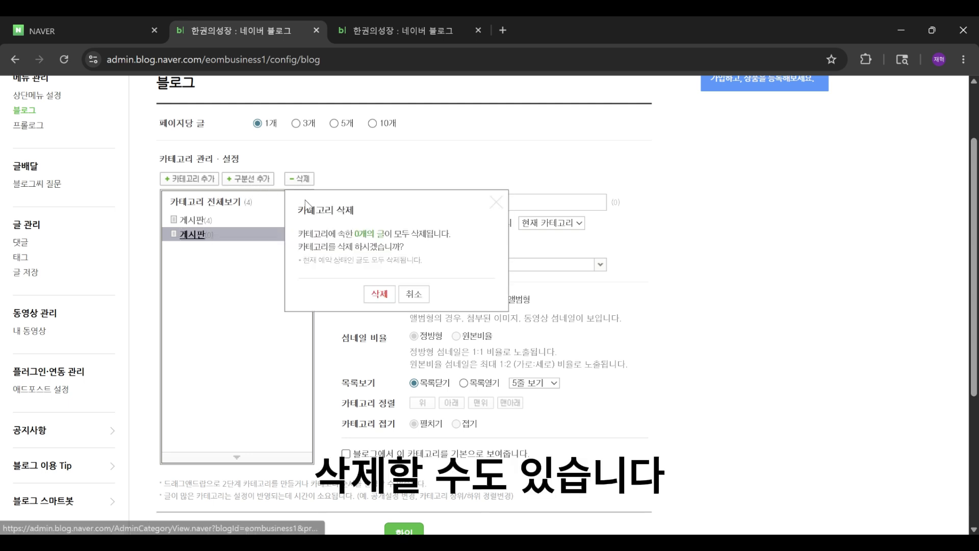
left_click(376, 297)
Step: Add two subcategories under the 게시판 category
left_click(198, 222)
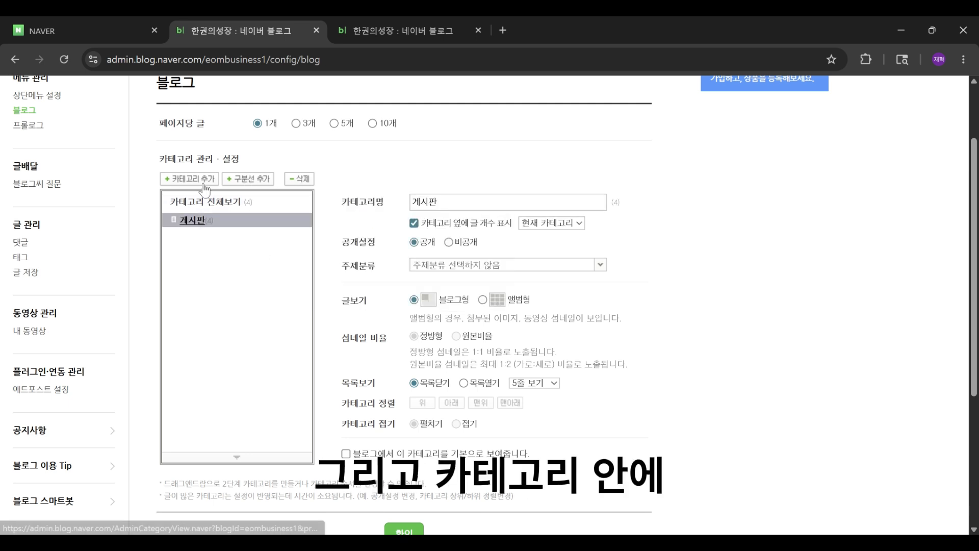
left_click(201, 179)
key("Return")
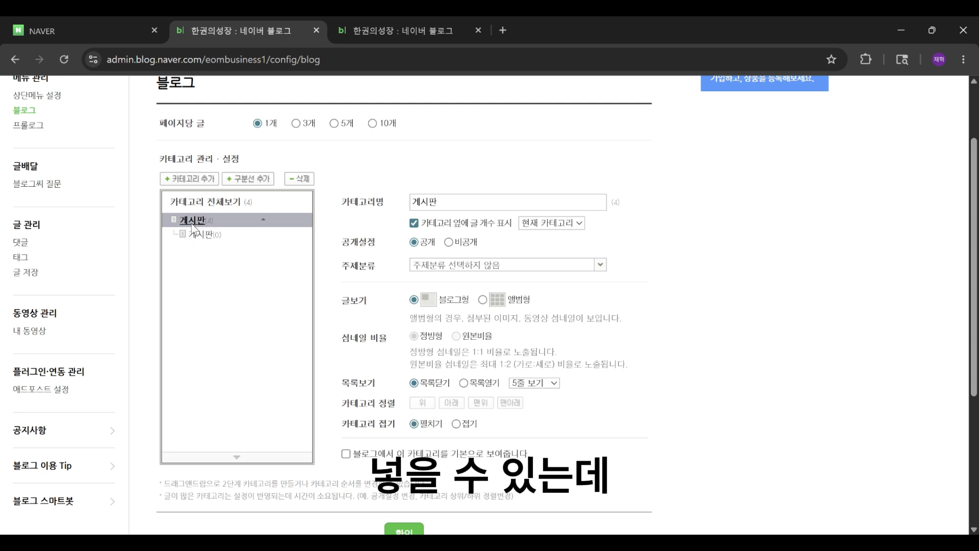
left_click(194, 179)
left_click(194, 179)
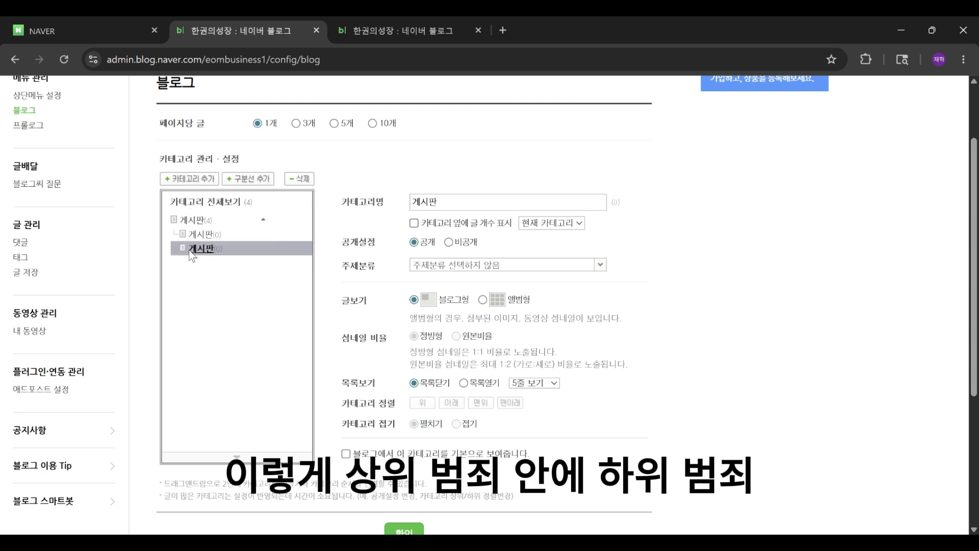
left_click(195, 222)
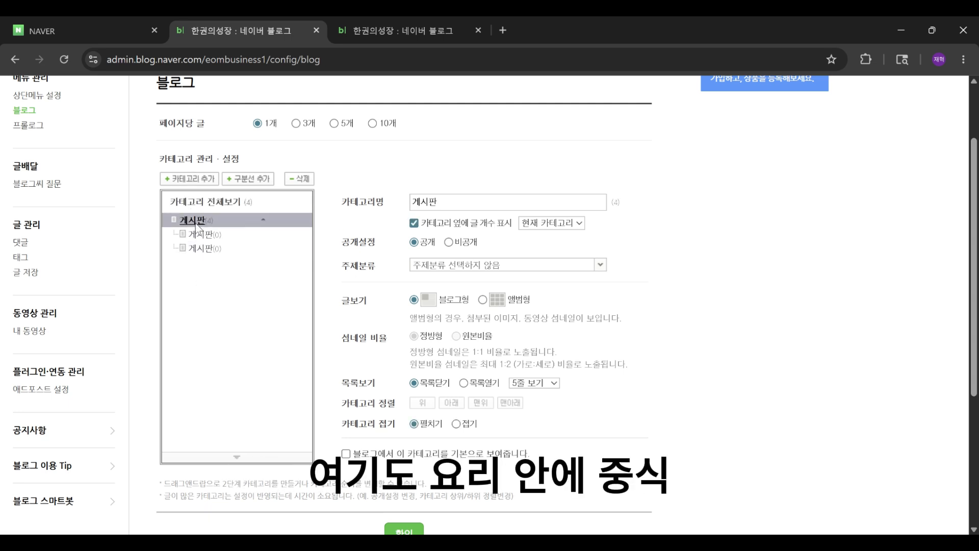
left_click(216, 236)
left_click(216, 244)
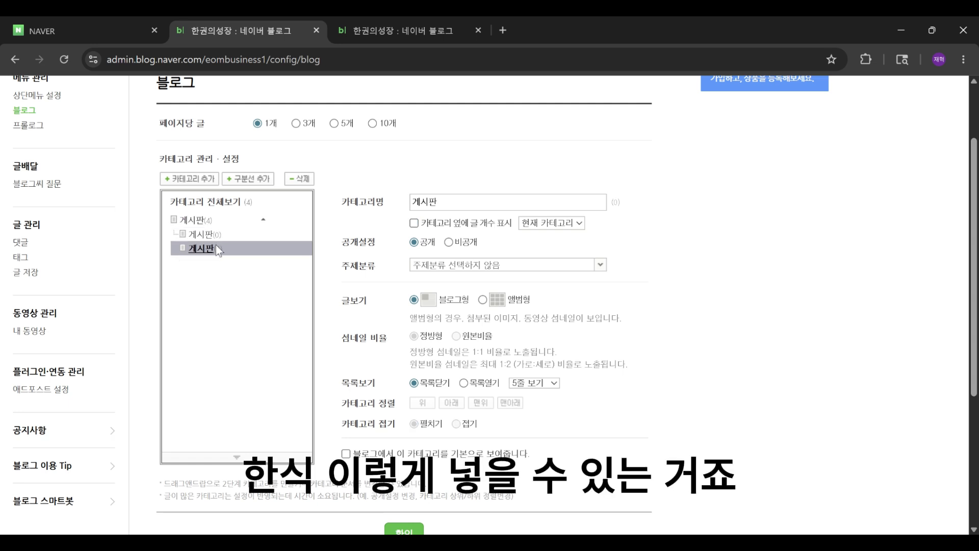
left_click_drag(462, 202, 285, 205)
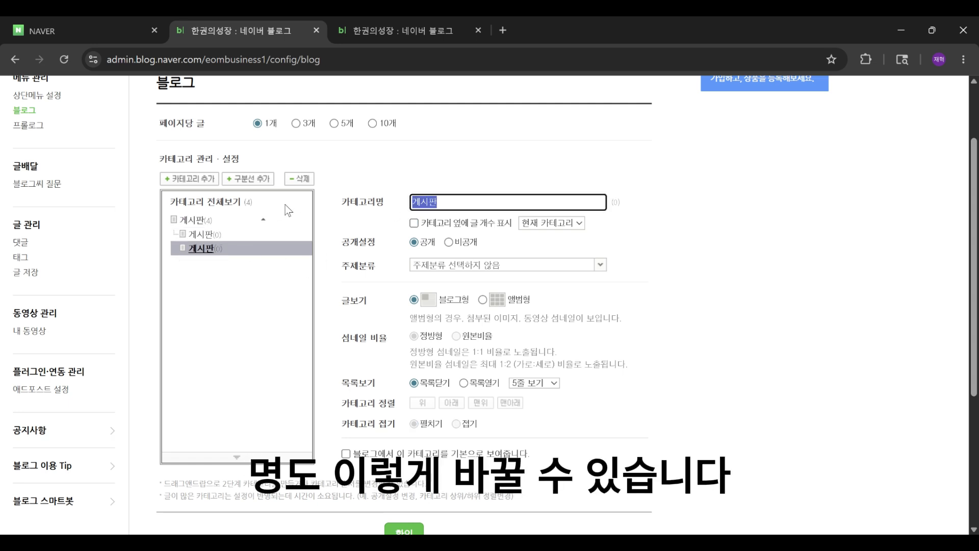
left_click(239, 223)
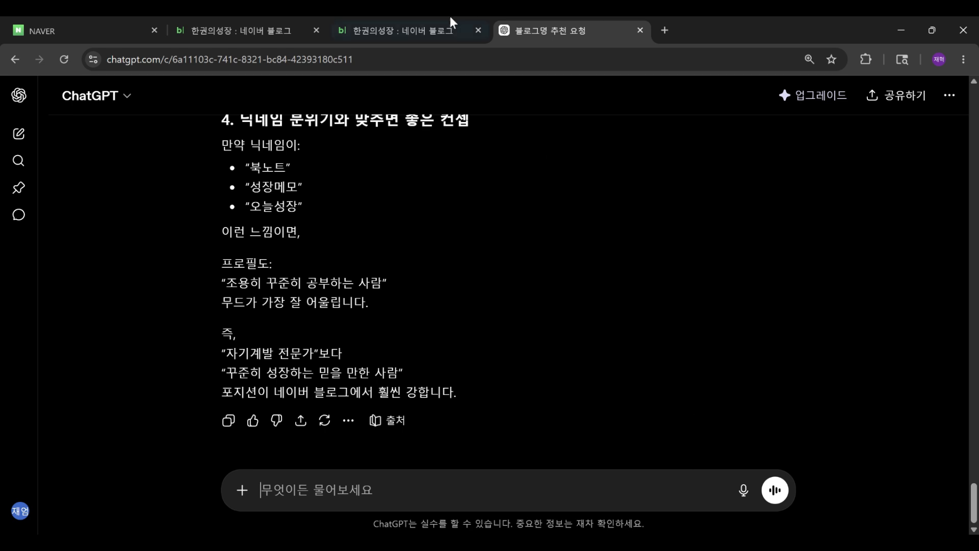
Step: Switch to ChatGPT and ask: "내가 블로그 카테고리를 만들어야만 해. 너무 많지 않은 선에서, 5개 정도만 만들어줘."
type("내가")
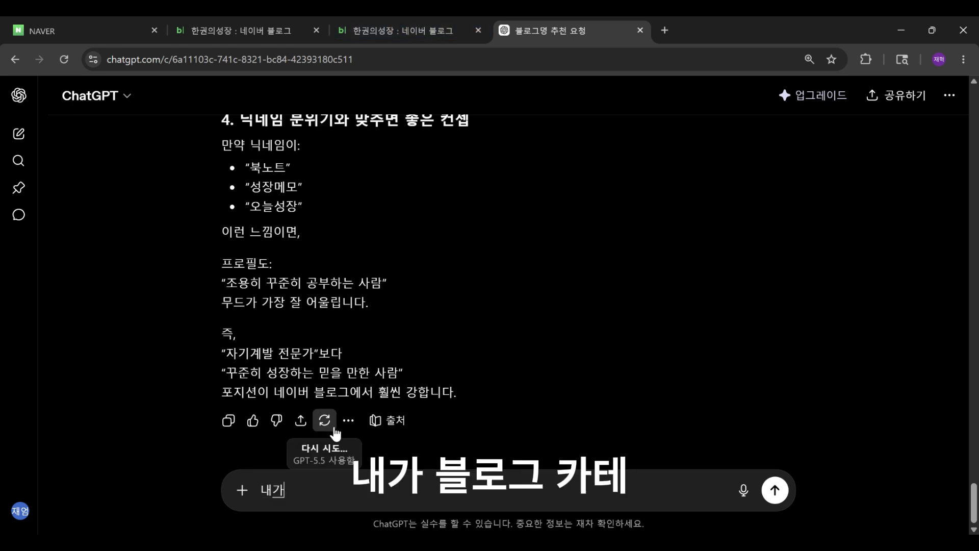
type(" 블로그 카테고릴")
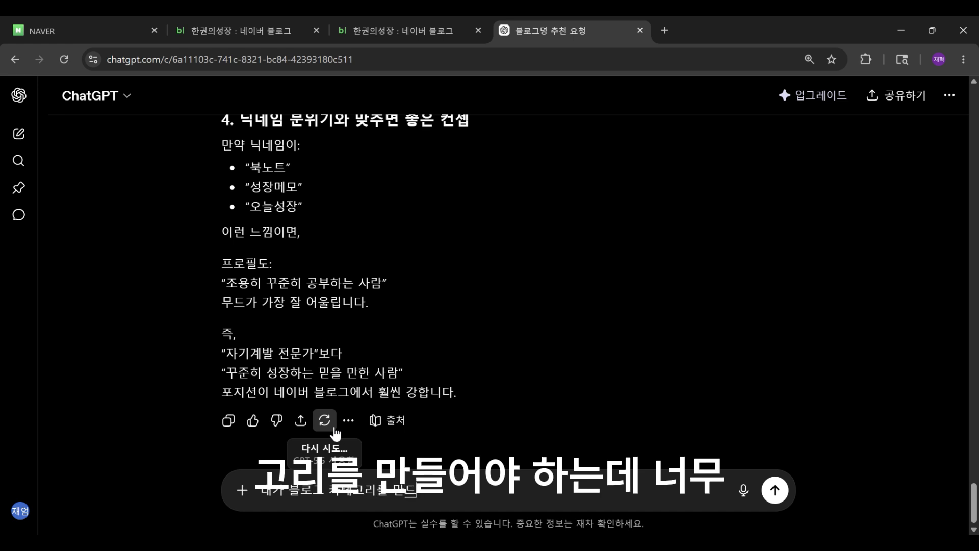
type("를 만들어야만 해. 너무 많지 않으")
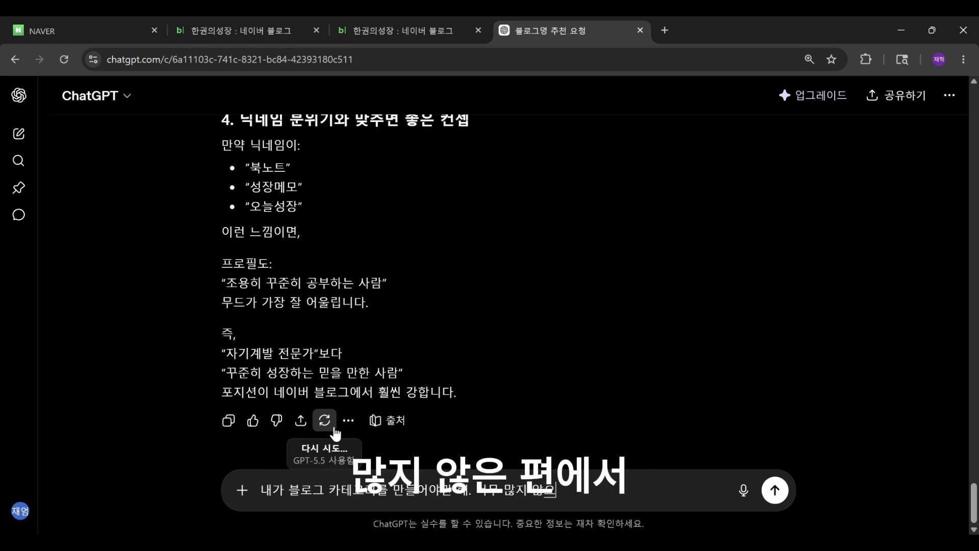
key("BackSpace")
type("은 선에서, 5개 정도만 만")
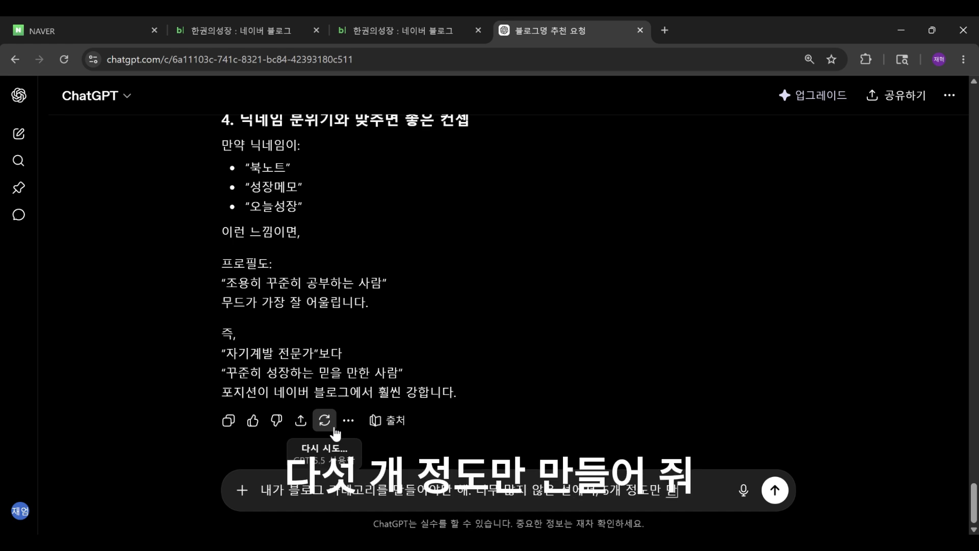
type("들어줘.")
key("Return")
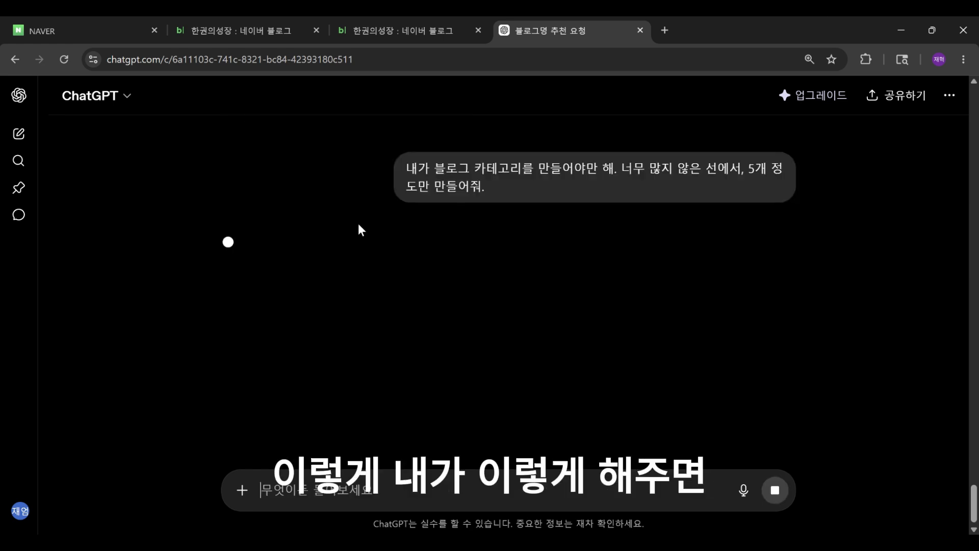
Step: Read through ChatGPT's suggested blog categories and their descriptions
scroll(357, 232, "down", 3)
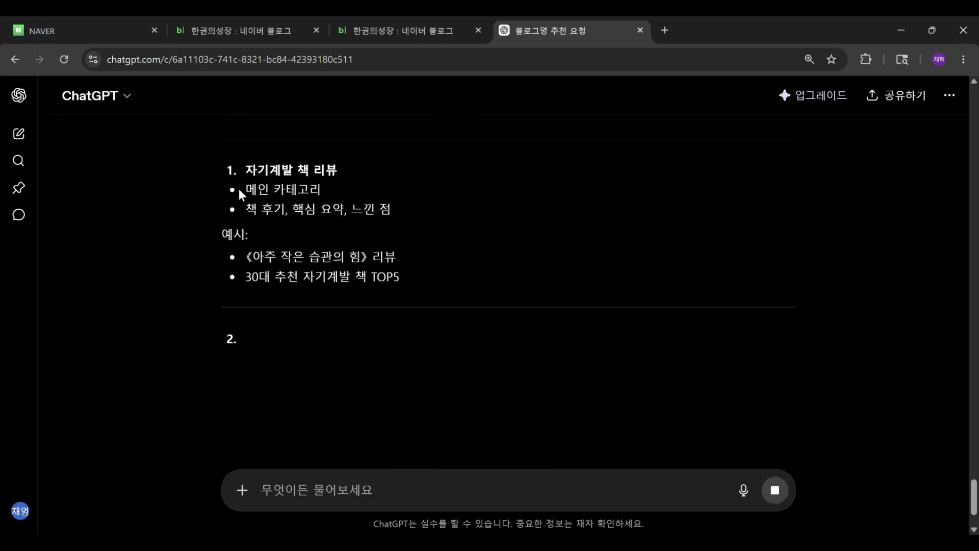
left_click_drag(246, 208, 344, 221)
scroll(367, 232, "down", 2)
left_click_drag(246, 222, 299, 221)
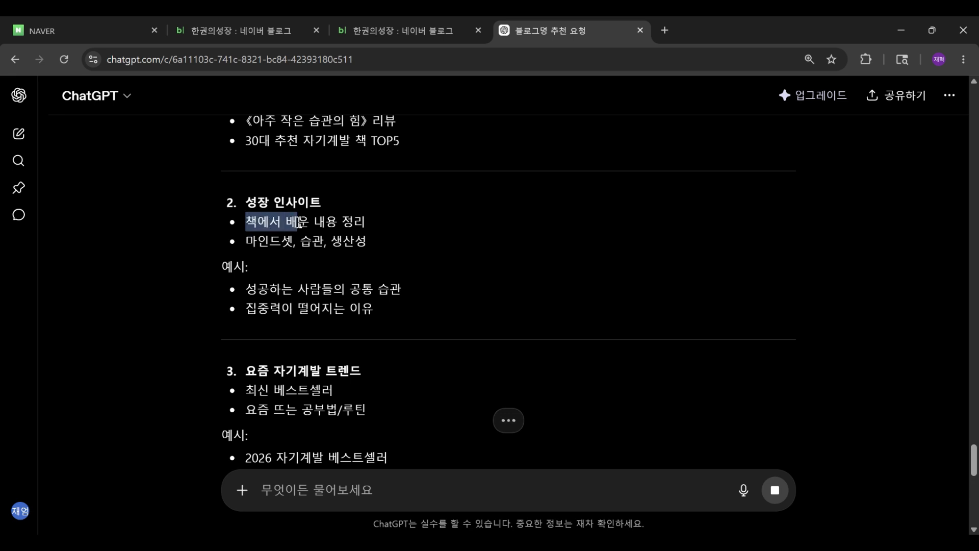
left_click(340, 204)
scroll(327, 206, "down", 3)
left_click_drag(246, 168, 400, 180)
scroll(351, 206, "down", 2)
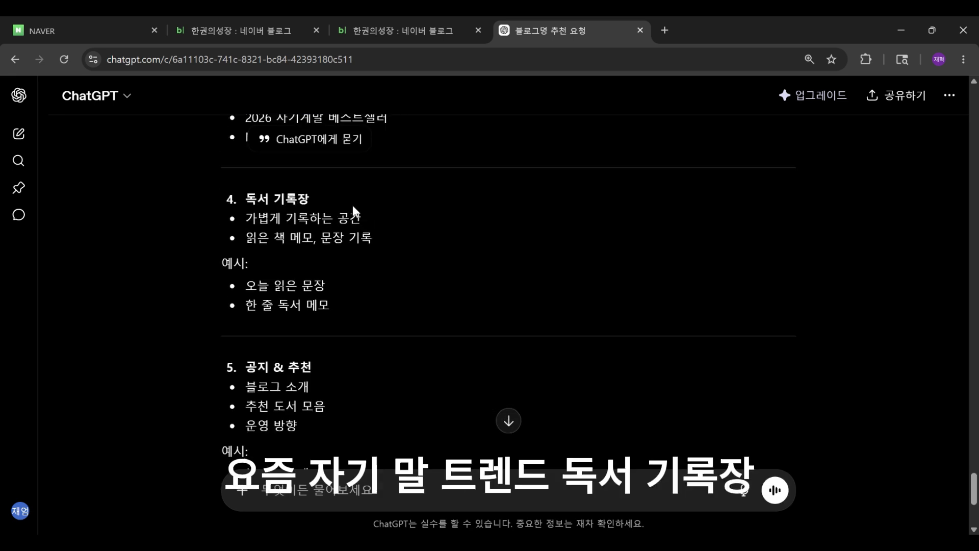
left_click_drag(246, 203, 349, 203)
scroll(349, 207, "down", 4)
scroll(349, 207, "up", 5)
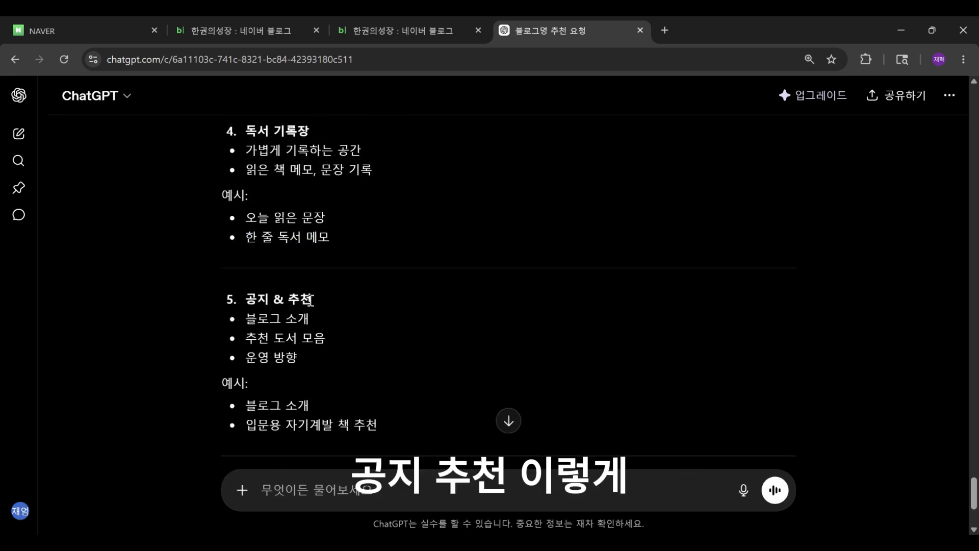
Step: Return to the blog admin tab and rename the parent category to 카테고리명
left_click(349, 22)
left_click(303, 27)
left_click(215, 234)
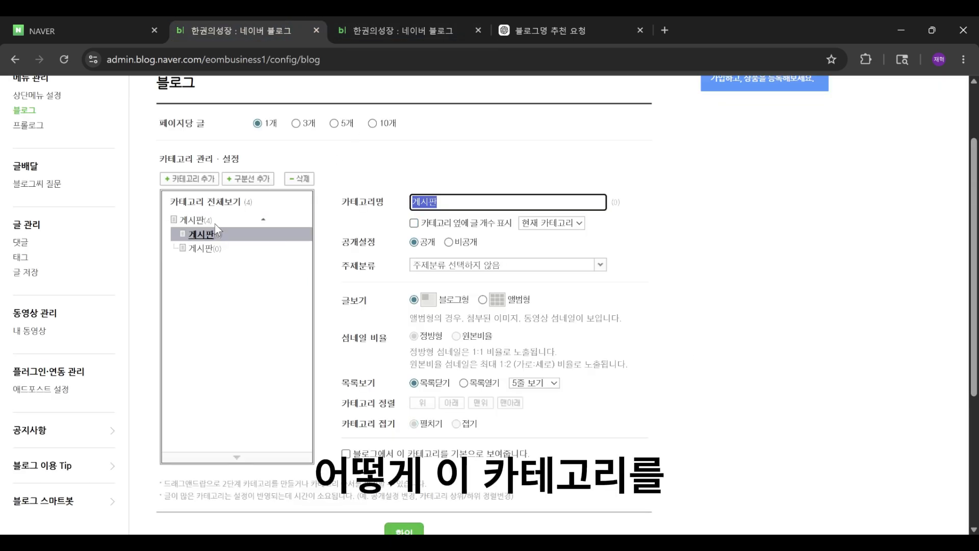
left_click(220, 220)
left_click(356, 171)
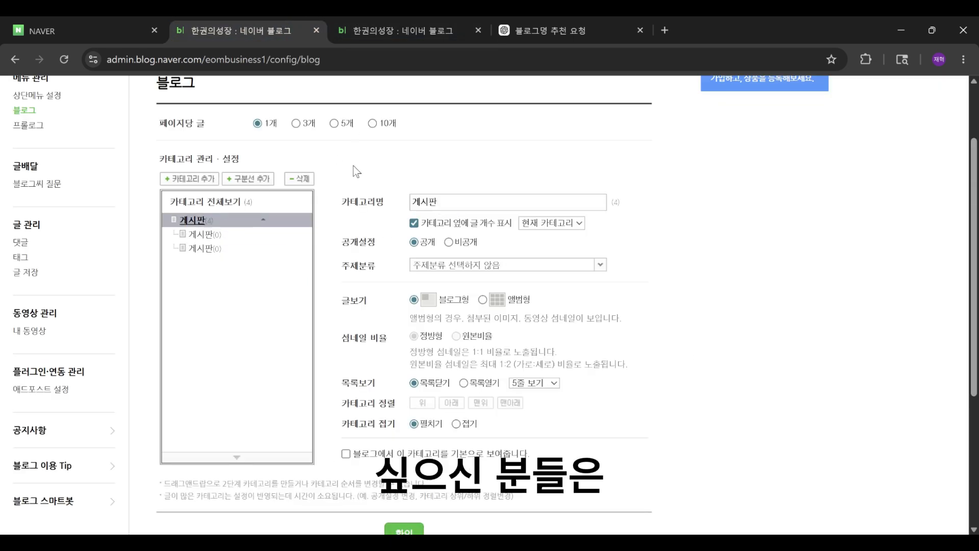
double_click(471, 203)
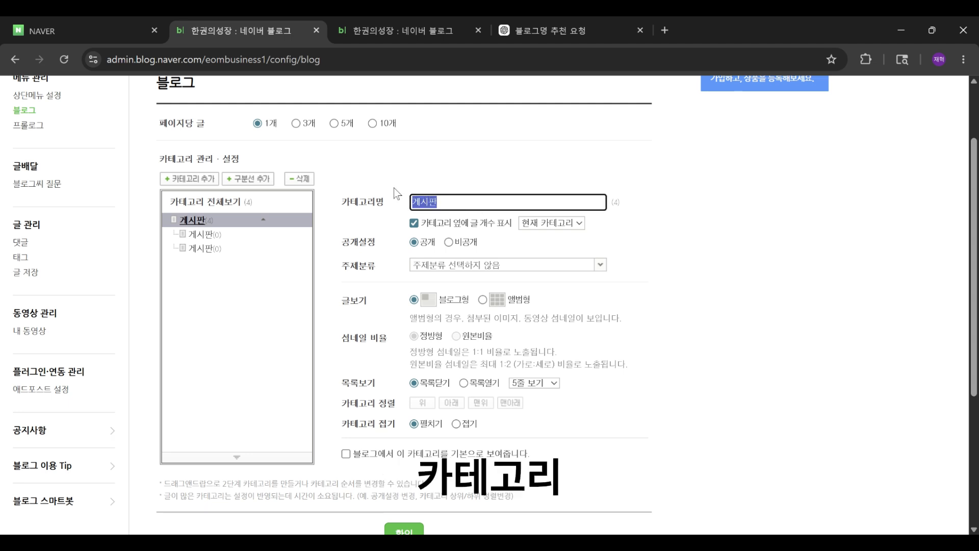
type("카테")
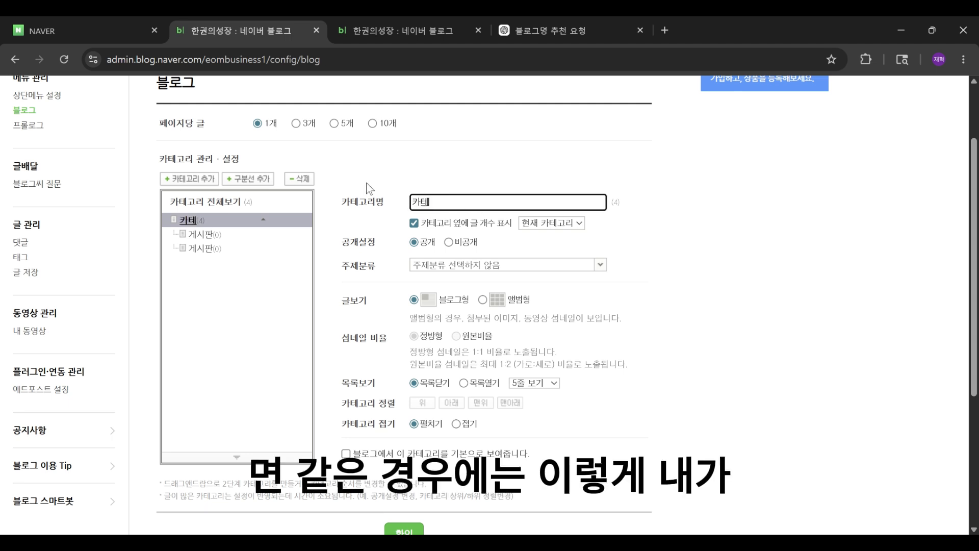
type("고리명")
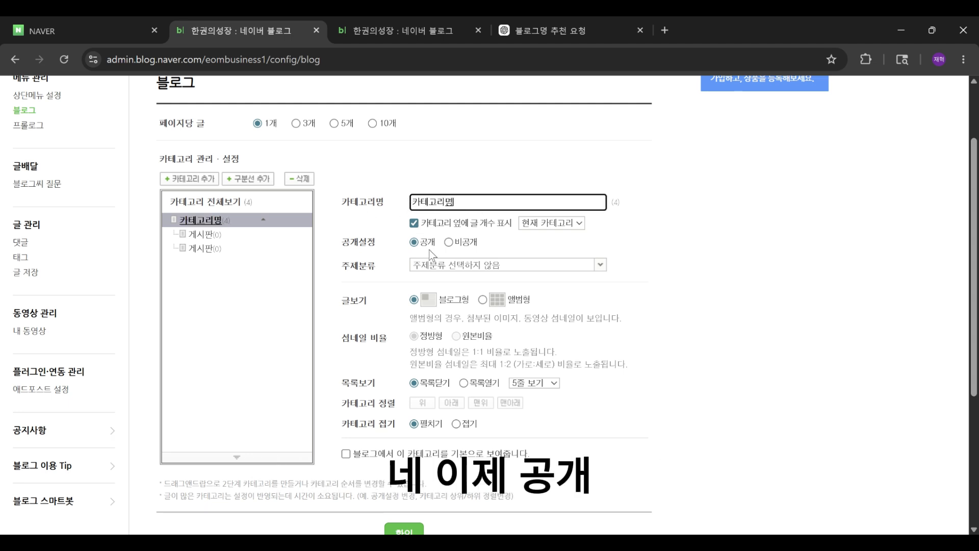
Step: Open the category's 주제분류 topic list and close it without choosing a topic
left_click(360, 238)
left_click(489, 270)
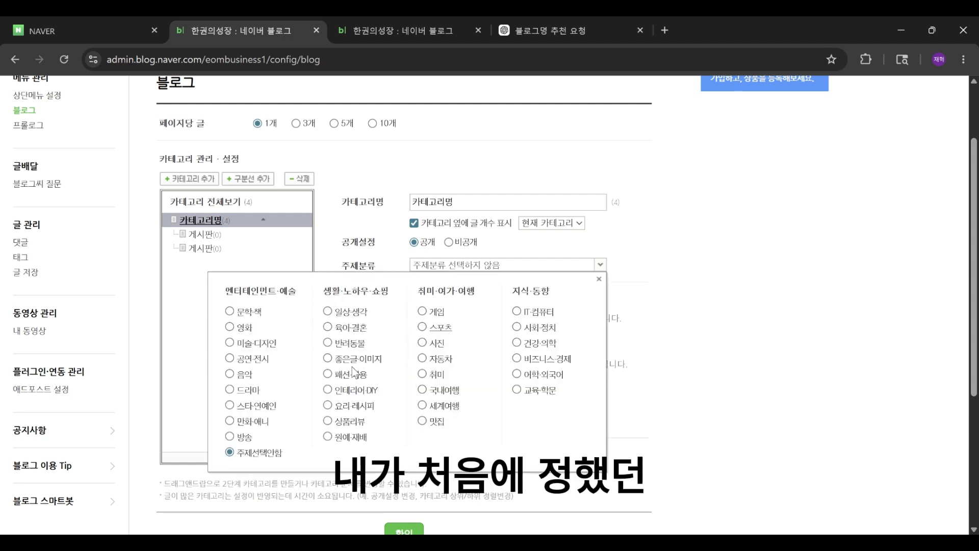
scroll(416, 365, "down", 1)
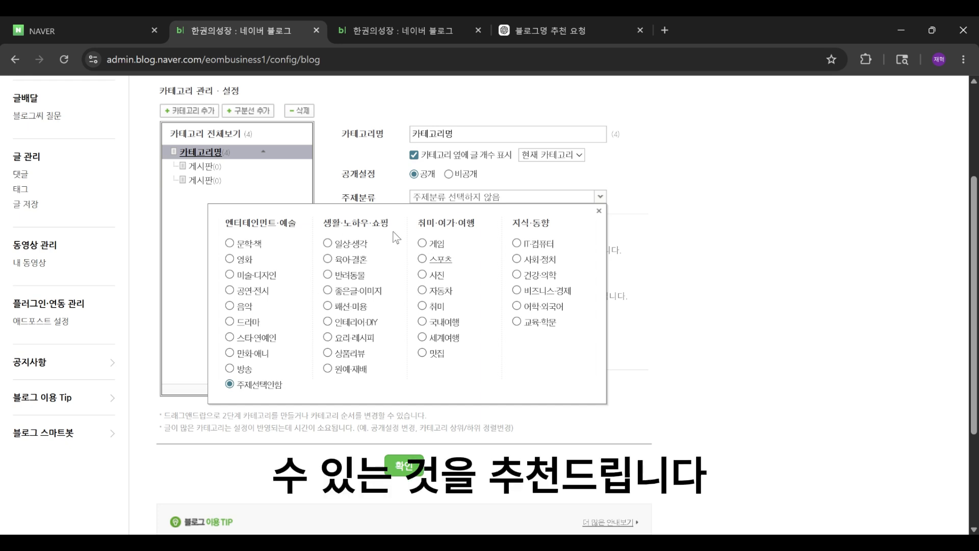
left_click(599, 211)
scroll(477, 193, "down", 1)
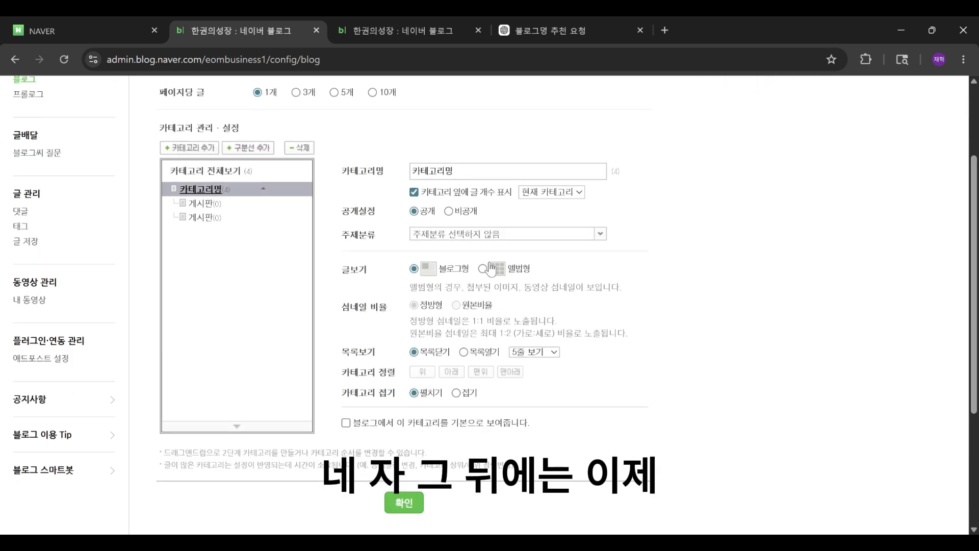
Step: Tick the option to show this category by default on the blog, then leave the page for top-menu settings without saving
scroll(475, 191, "up", 1)
mouse_move(362, 381)
left_mouse_down()
mouse_move(534, 400)
mouse_move(518, 380)
mouse_move(361, 376)
left_mouse_up()
left_click(386, 387)
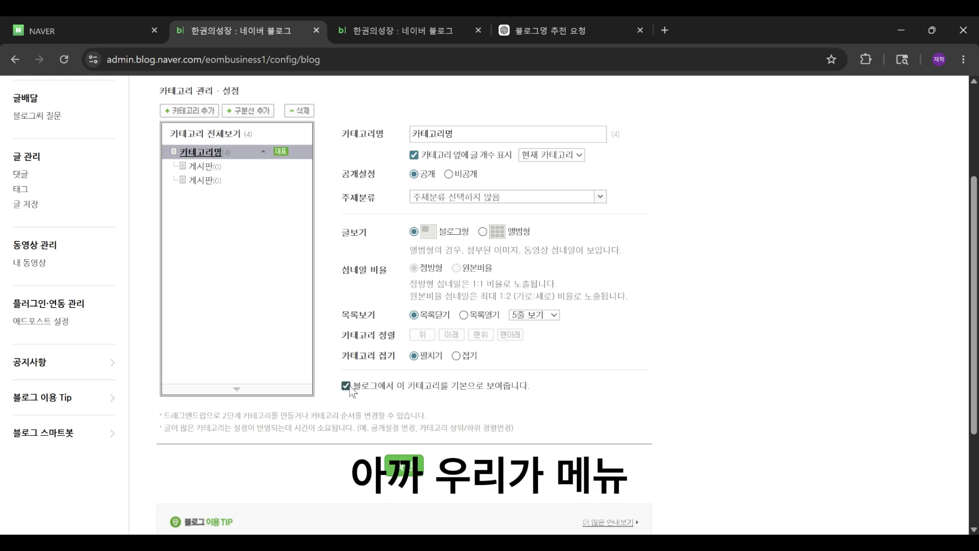
scroll(92, 181, "up", 3)
left_click(52, 185)
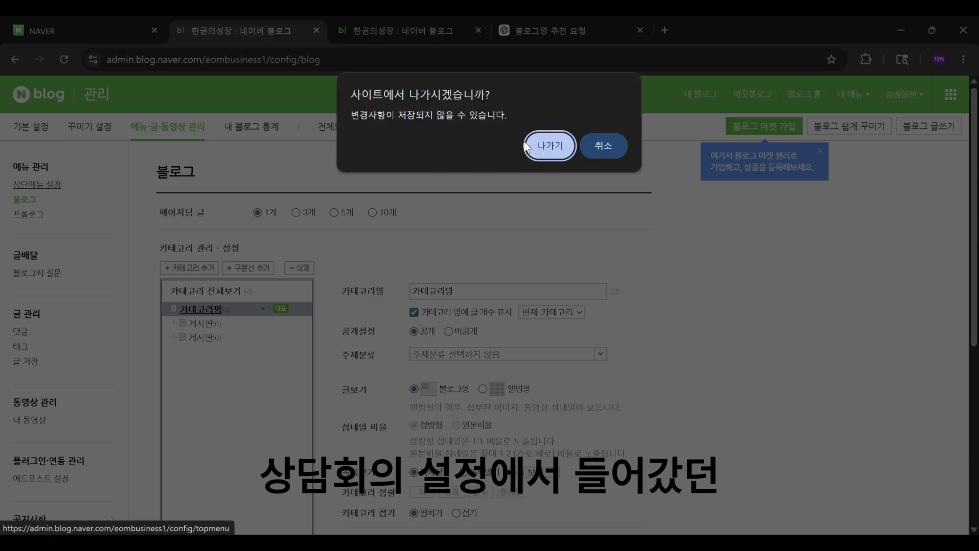
left_click(557, 149)
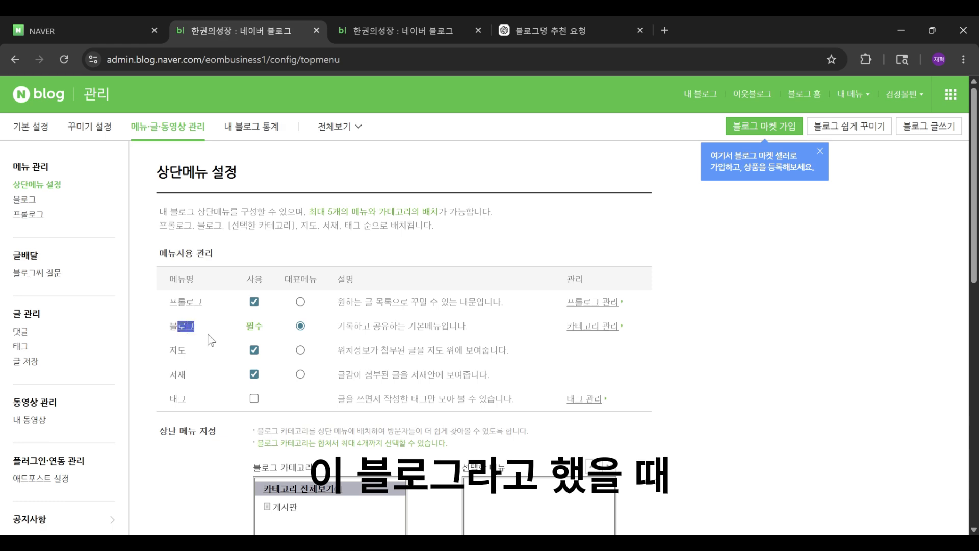
Step: Compare the top-menu settings with the live blog page across the open tabs
left_click(183, 326)
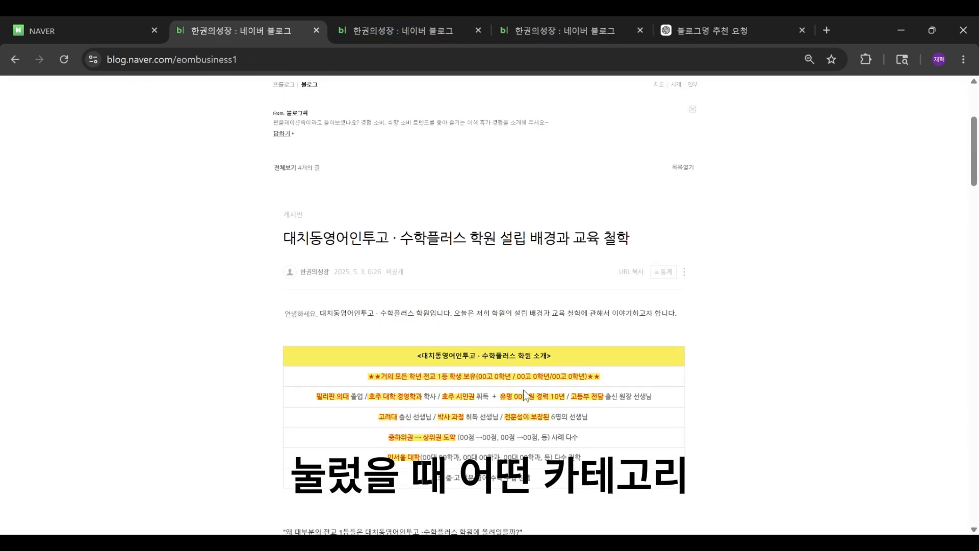
left_click(439, 28)
left_click(583, 23)
left_click(414, 24)
scroll(431, 365, "down", 4)
scroll(430, 365, "up", 3)
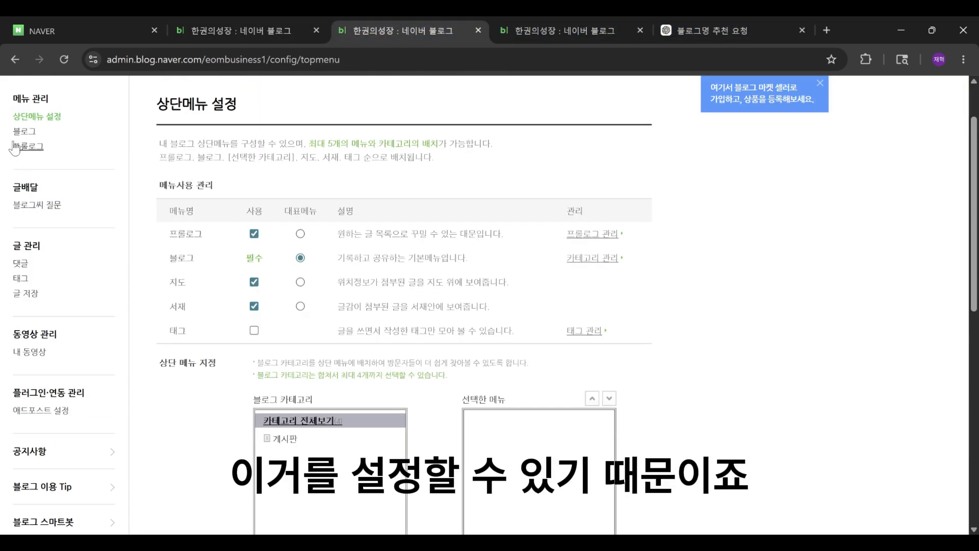
Step: In the blog category settings, select the 게시판 category, set it to show by default on the blog, and save
left_click(22, 131)
scroll(433, 247, "down", 10)
scroll(357, 295, "up", 2)
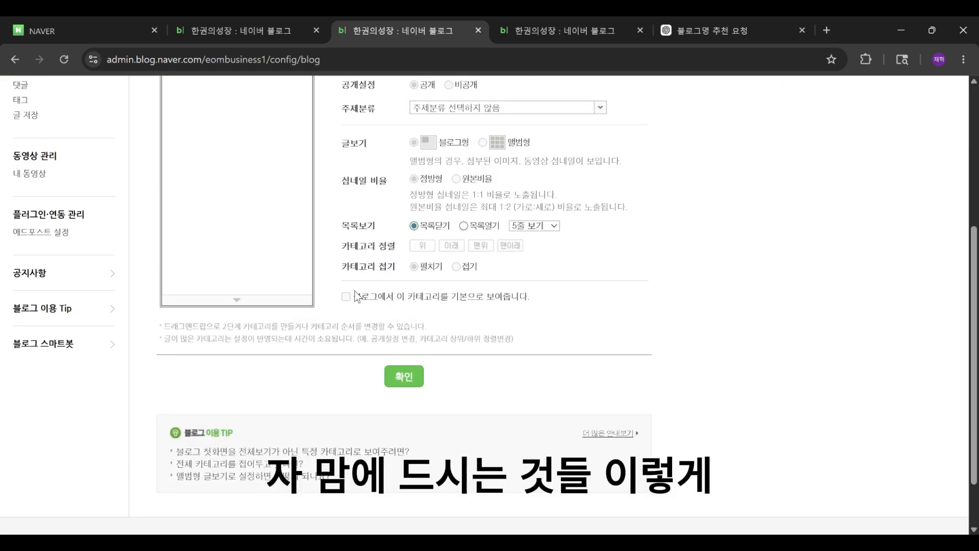
scroll(357, 298, "up", 5)
left_click(240, 197)
scroll(241, 197, "down", 6)
left_click(346, 229)
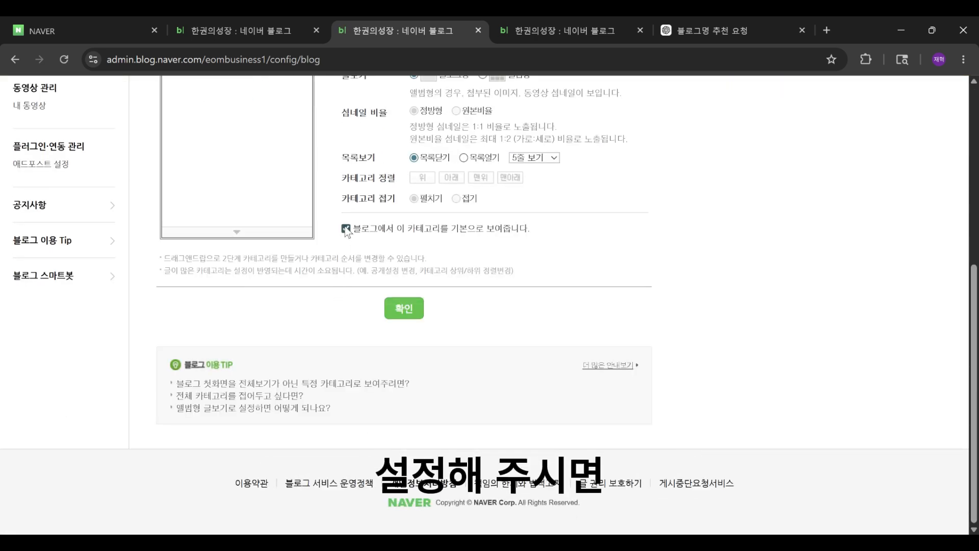
left_click(404, 308)
left_click(487, 326)
scroll(494, 347, "up", 4)
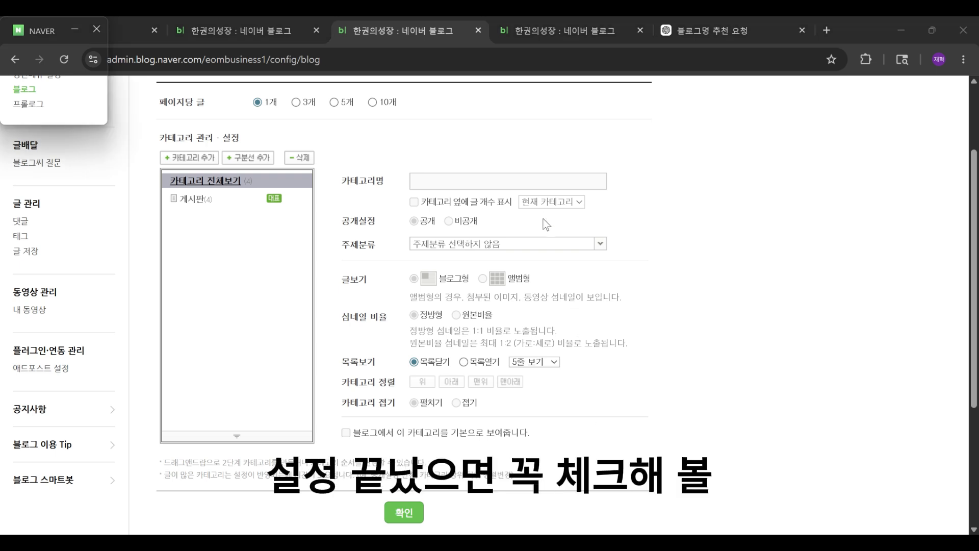
Step: Go to the Naver blog home and open your own blog to check how the category appears
scroll(544, 225, "down", 2)
scroll(540, 224, "up", 4)
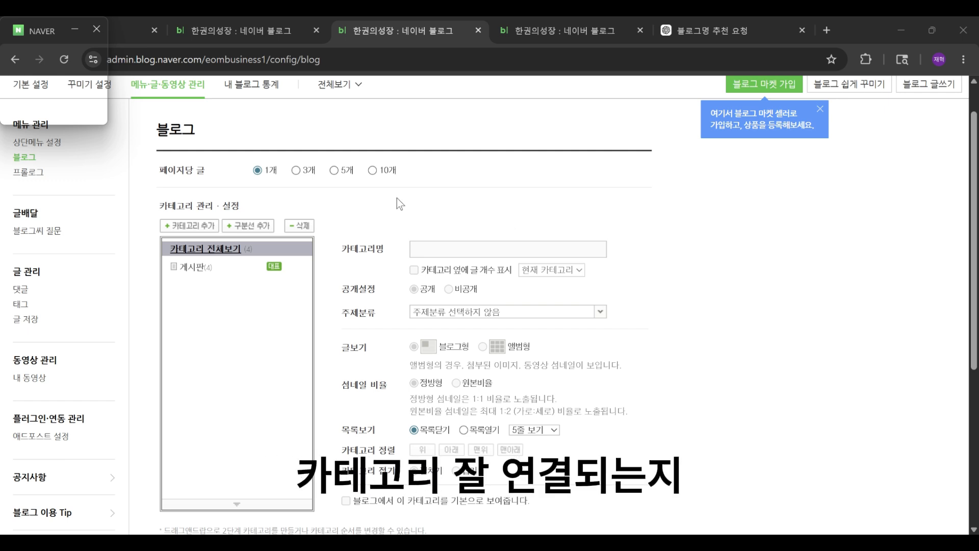
scroll(396, 198, "up", 1)
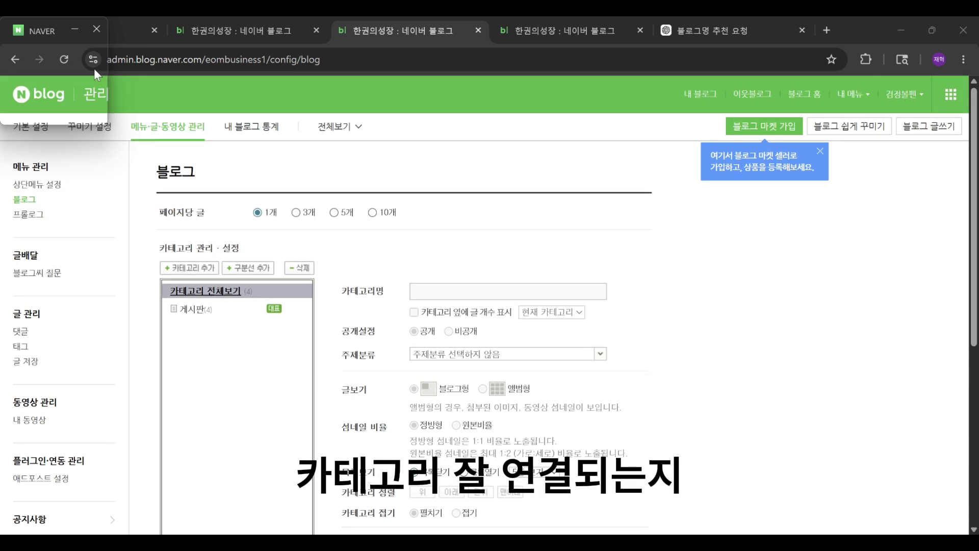
left_click(67, 99)
scroll(726, 280, "down", 5)
scroll(725, 240, "up", 3)
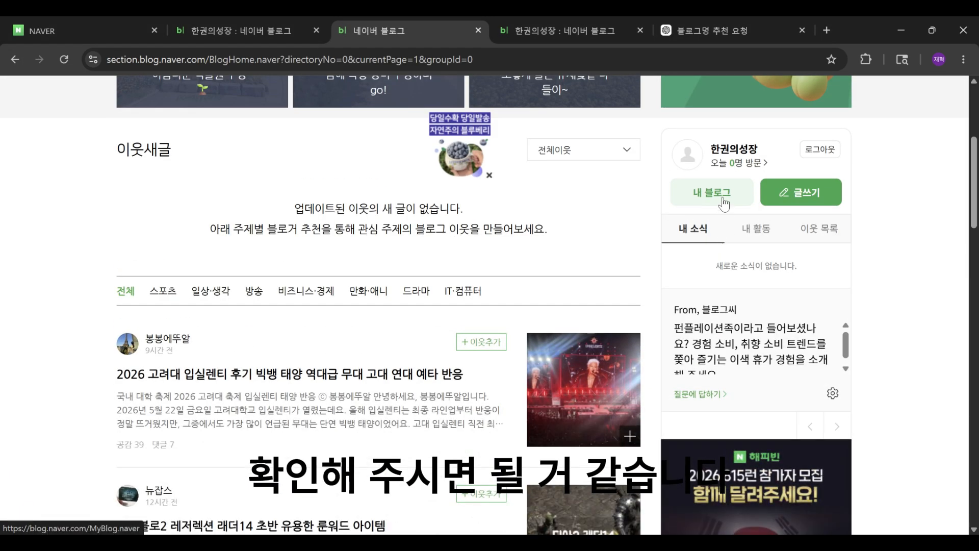
left_click(723, 198)
scroll(589, 216, "down", 5)
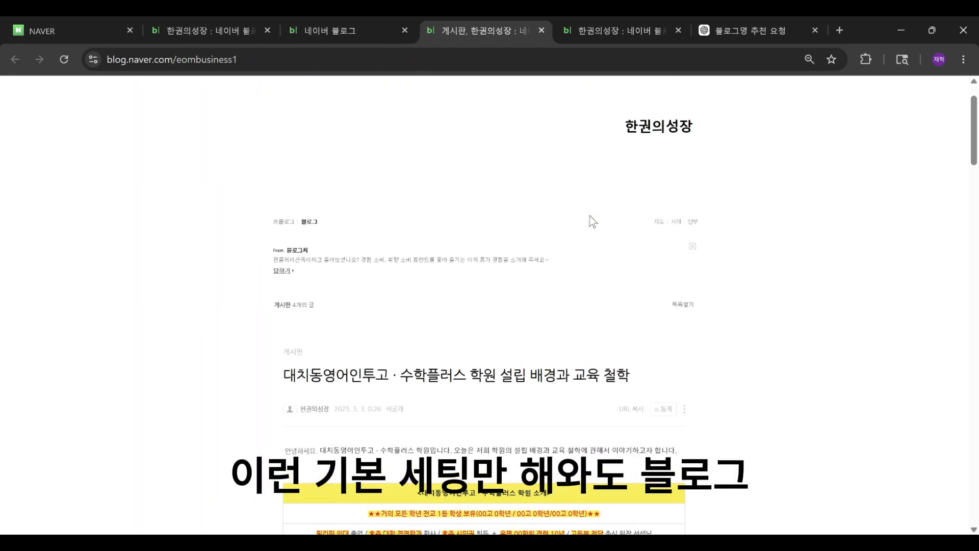